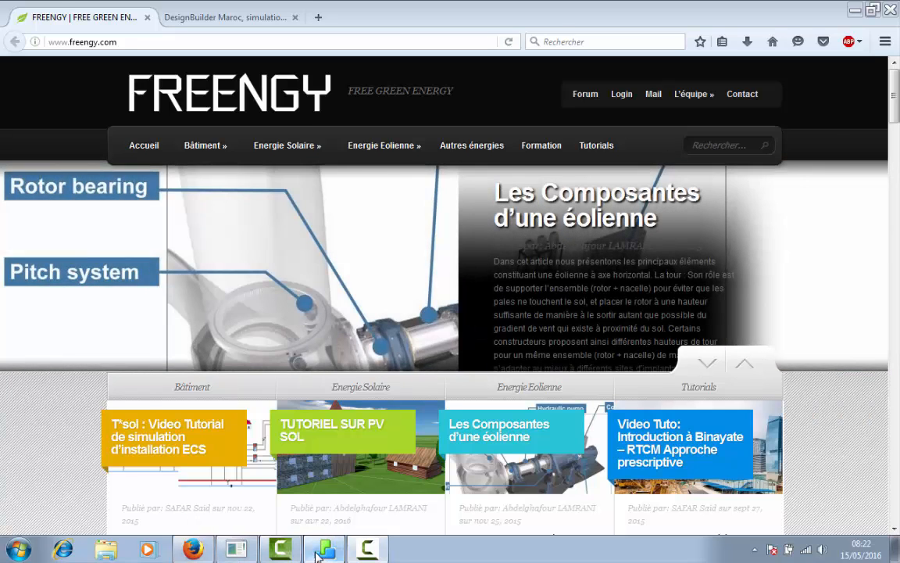
- View the DesignBuilder Maroc website in Firefox, and return to DesignBuilder
left_click(319, 551)
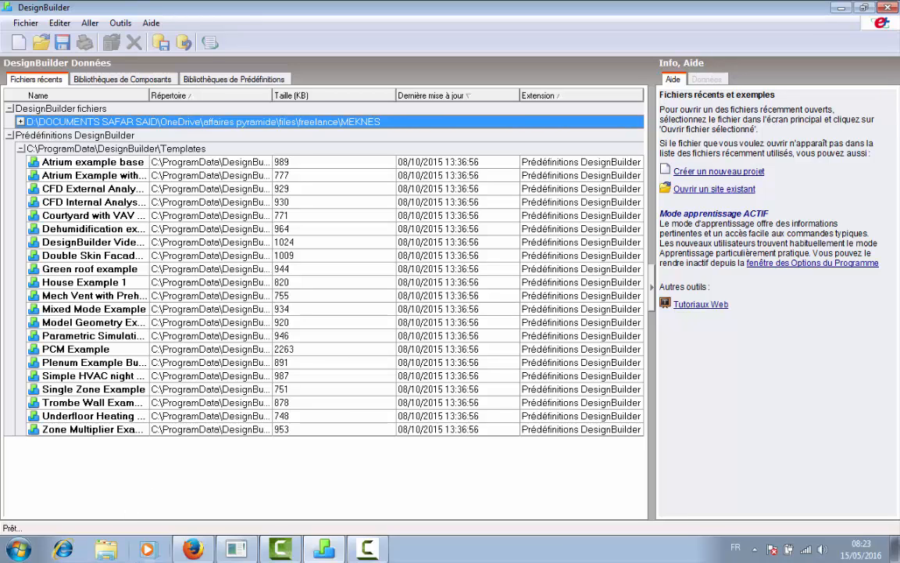
left_click(193, 550)
left_click(188, 16)
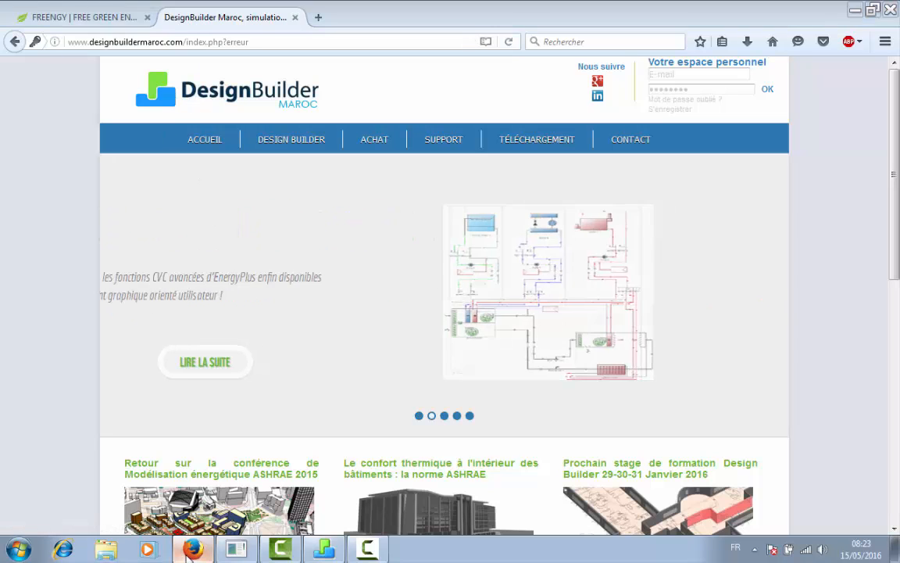
left_click(190, 550)
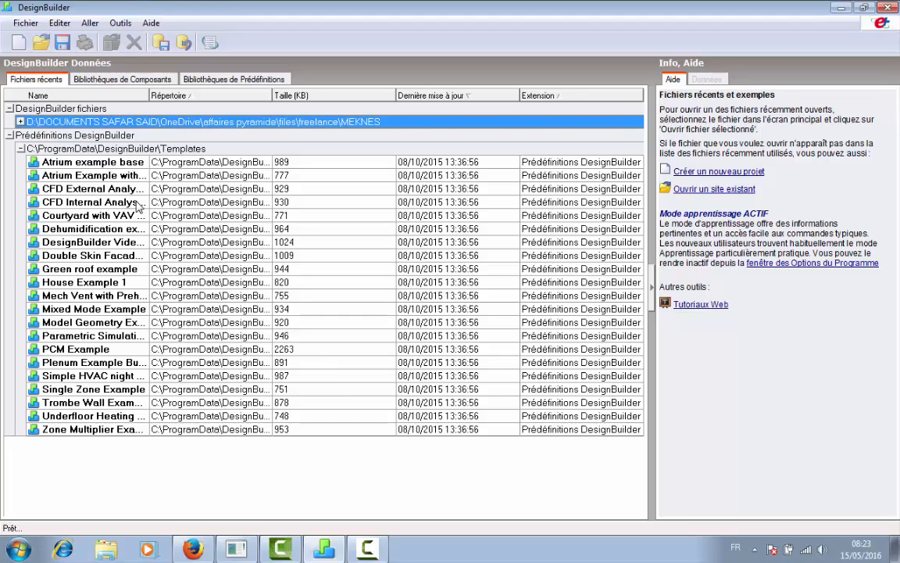
- Start a new project and title it DEMO
left_click(25, 23)
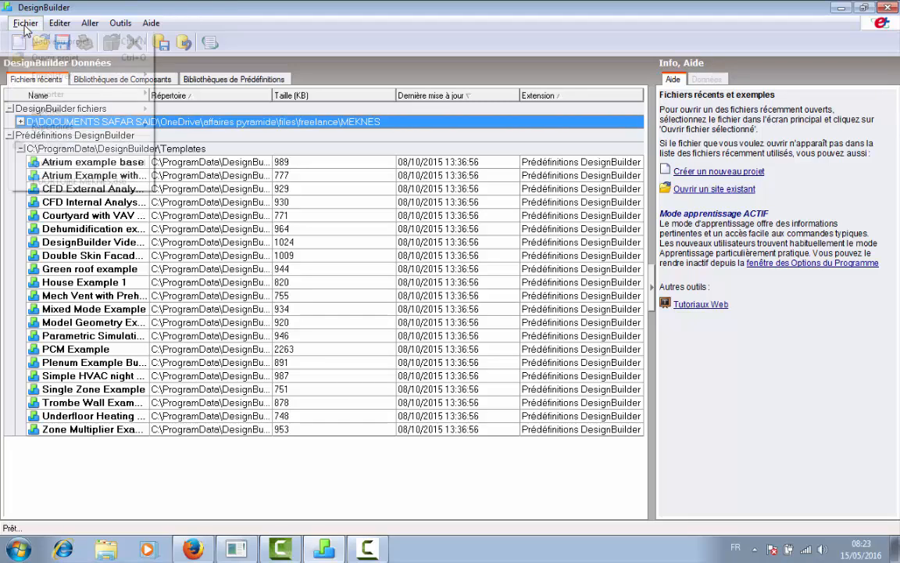
left_click(28, 41)
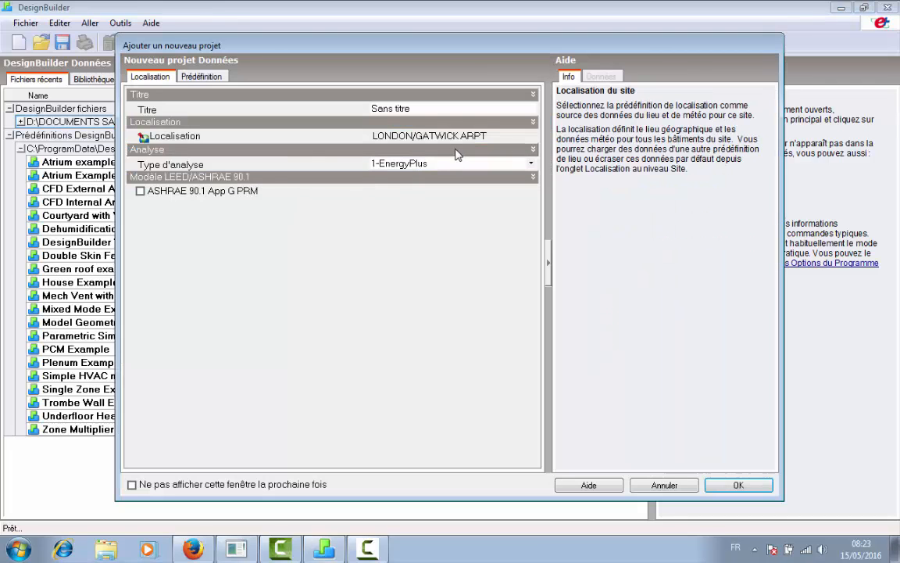
left_click(471, 107)
left_click_drag(477, 107, 165, 103)
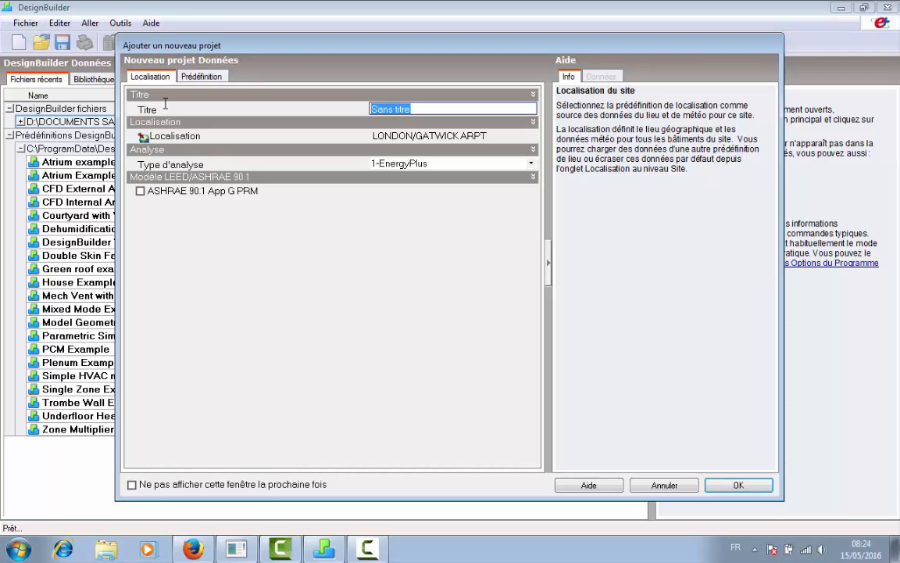
type("DEMO")
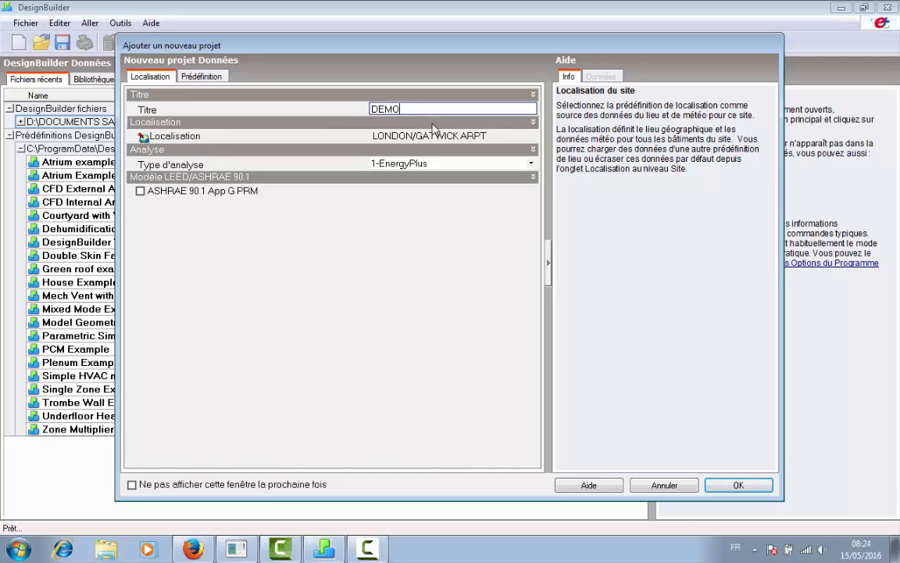
- Set the project's location template to RABAT-SALE under MAROC
left_click(523, 138)
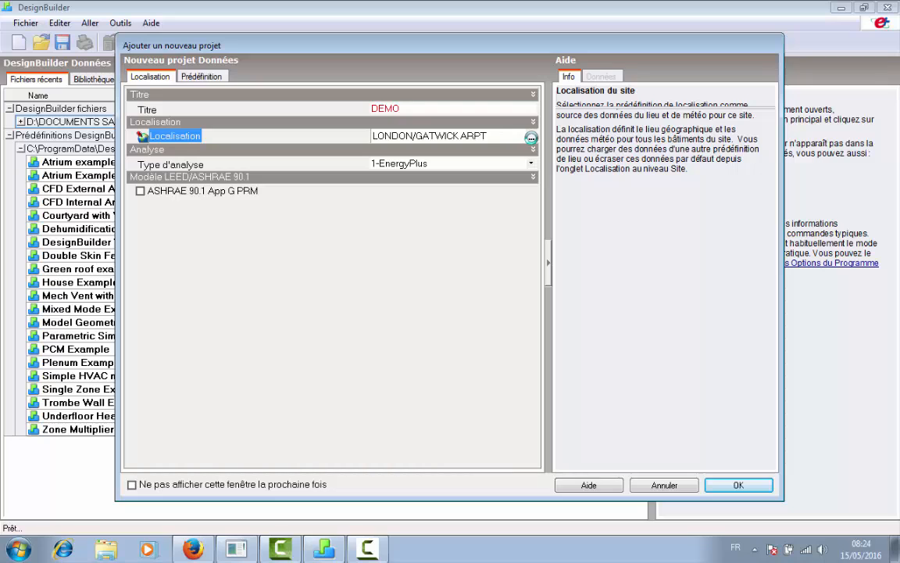
left_click(530, 137)
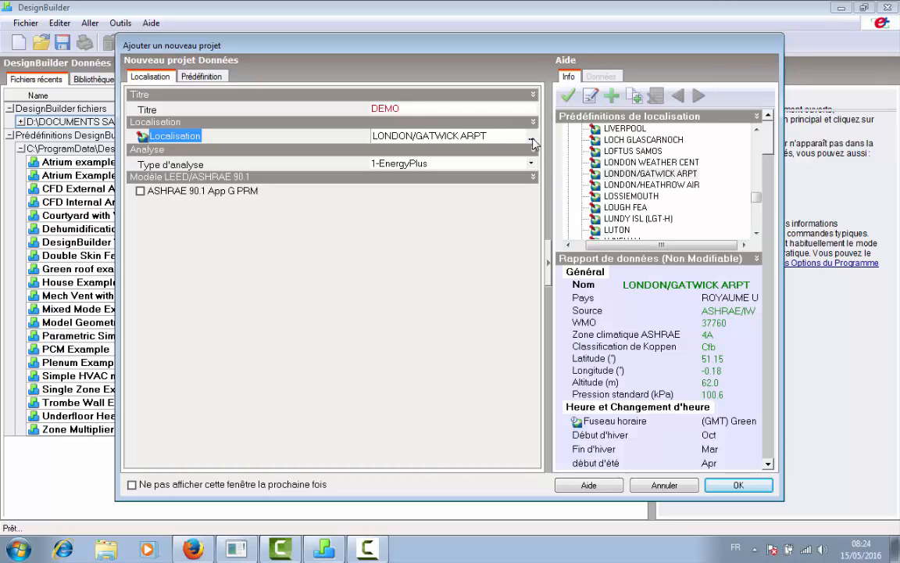
left_click(531, 142)
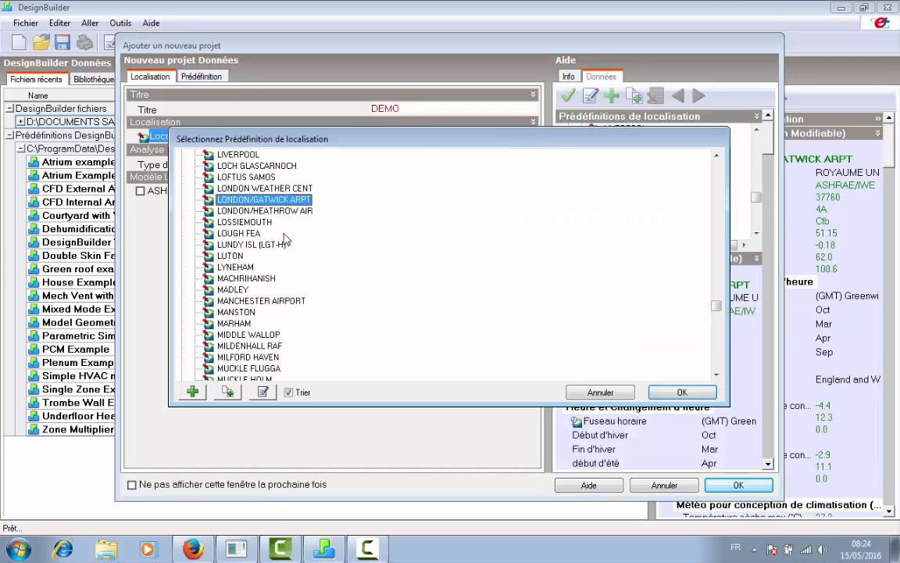
scroll(258, 246, "up", 10)
scroll(232, 251, "up", 15)
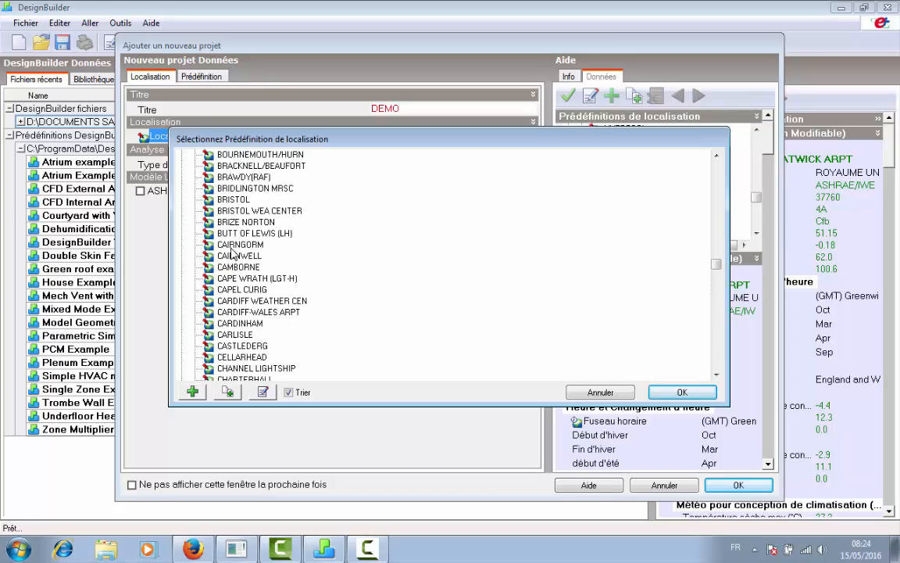
scroll(232, 252, "down", 2)
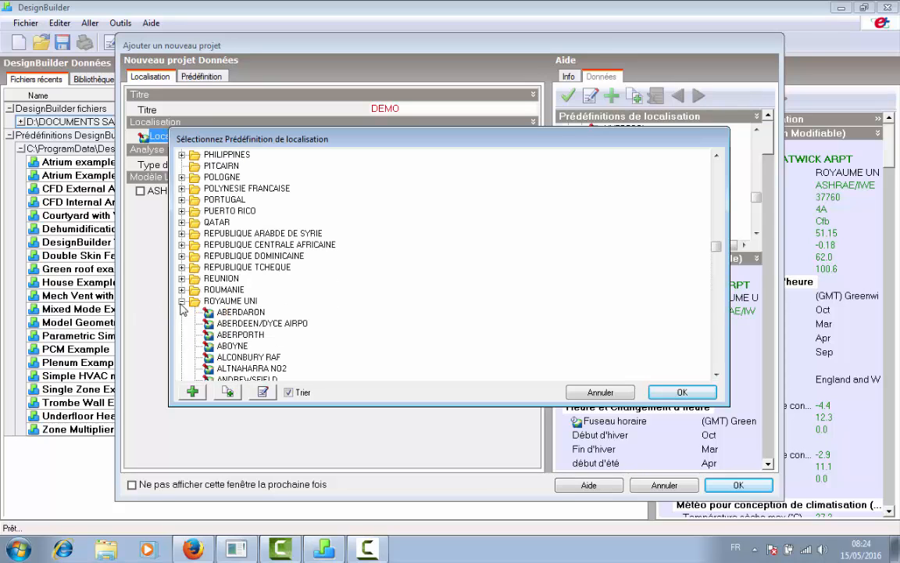
double_click(225, 299)
scroll(212, 287, "up", 5)
scroll(213, 288, "up", 6)
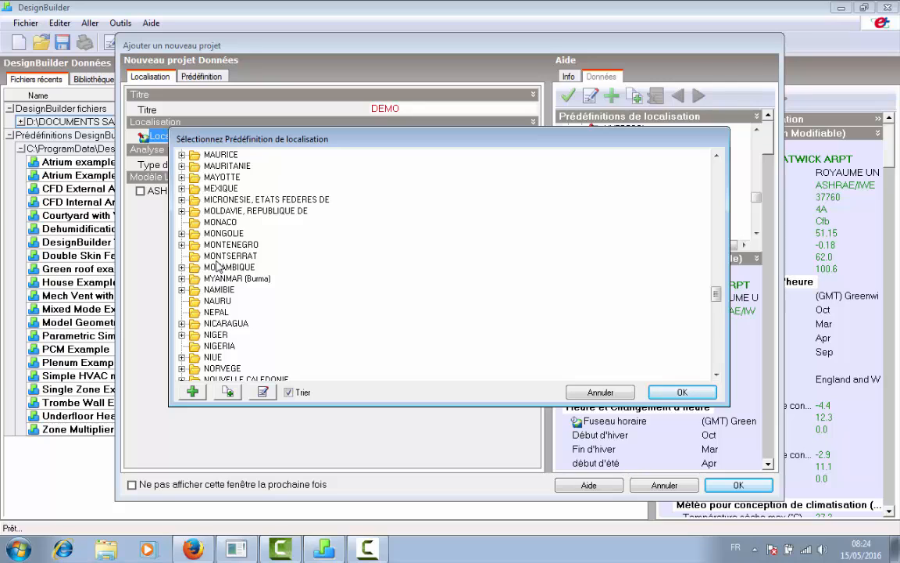
scroll(196, 254, "up", 1)
left_click(181, 166)
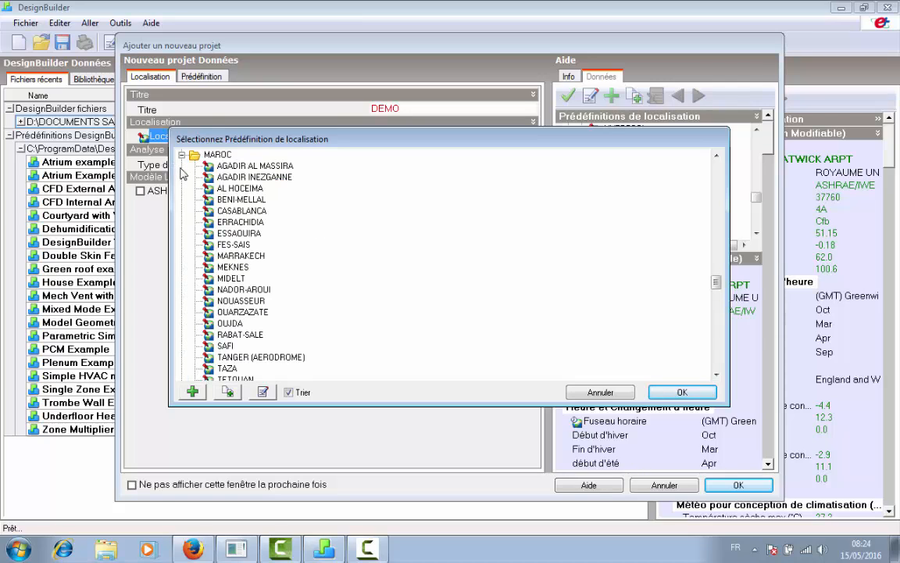
left_click(243, 336)
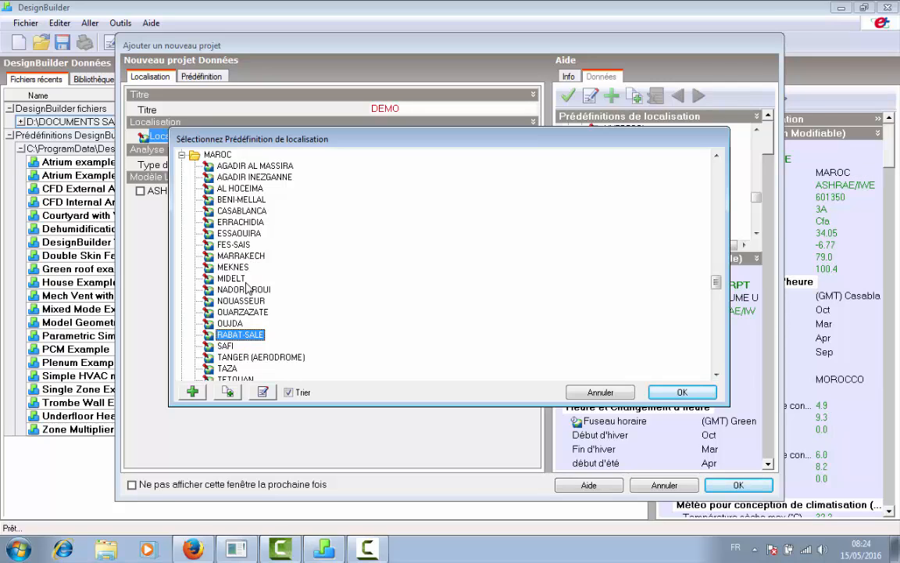
left_click(665, 393)
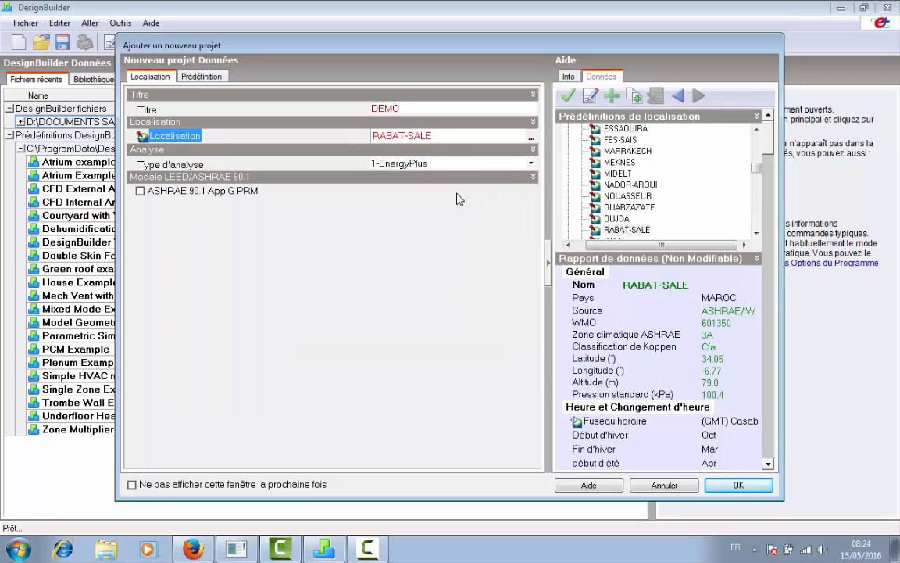
- Choose 1-EnergyPlus as the analysis type and create the project from the standard Blank template
left_click(508, 165)
left_click(509, 167)
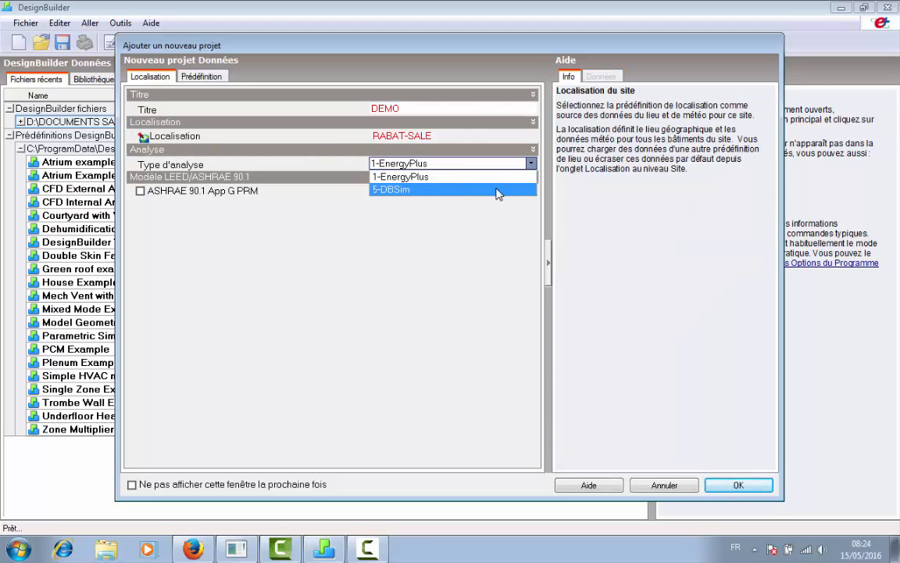
left_click(497, 177)
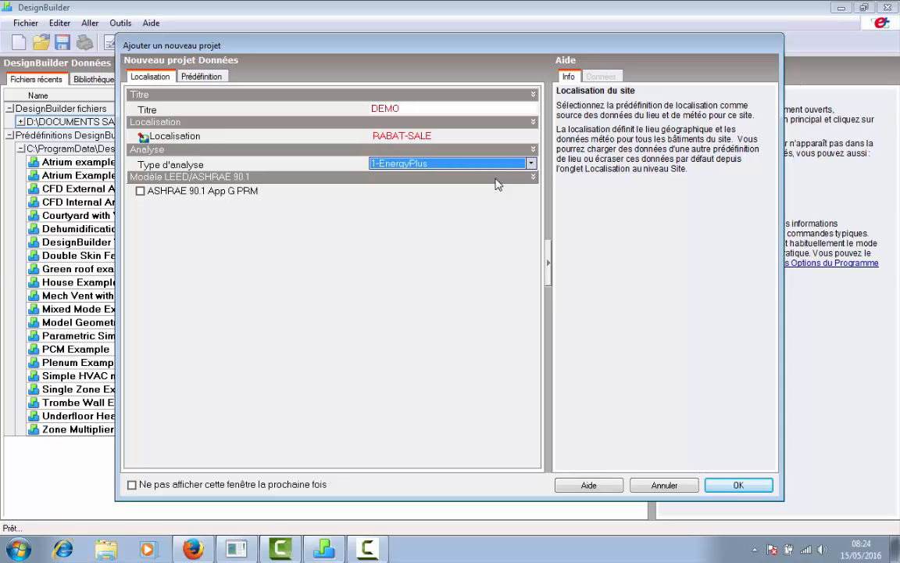
left_click(203, 76)
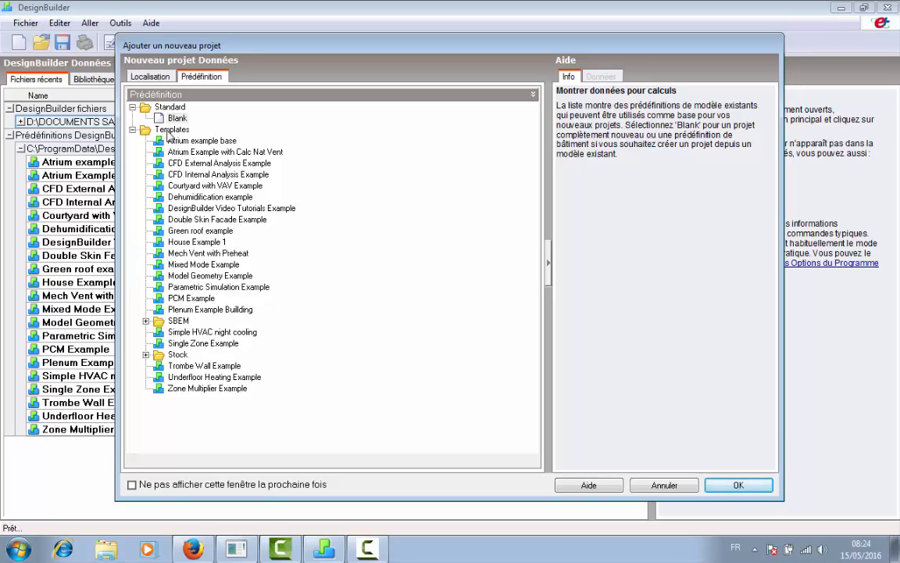
left_click(172, 117)
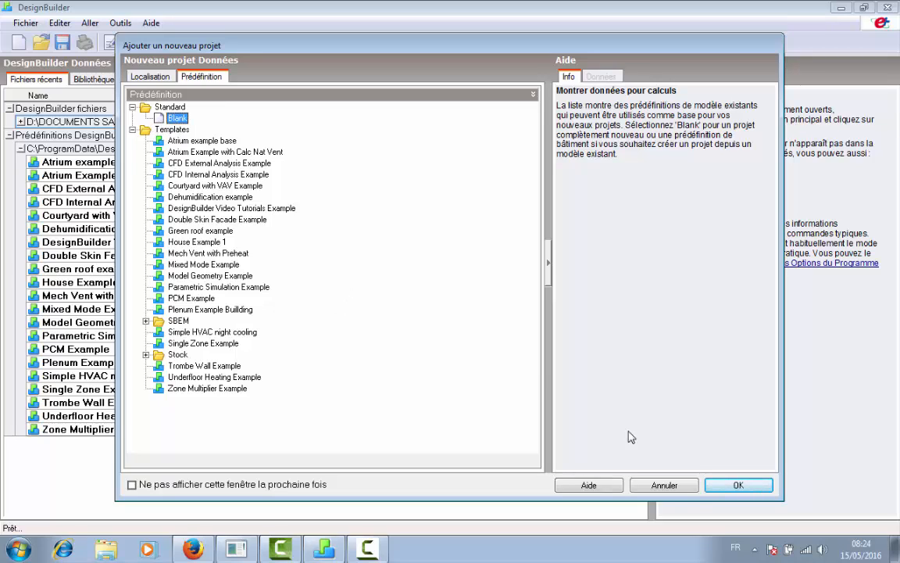
left_click(715, 485)
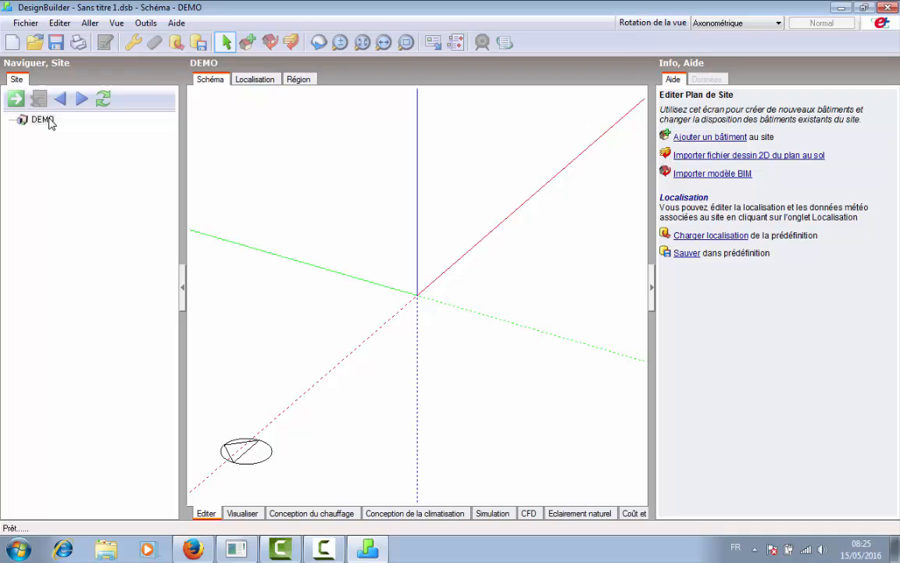
- Review the site's location data, including latitude, longitude, altitude and wind exposure
left_click(242, 83)
left_click(256, 80)
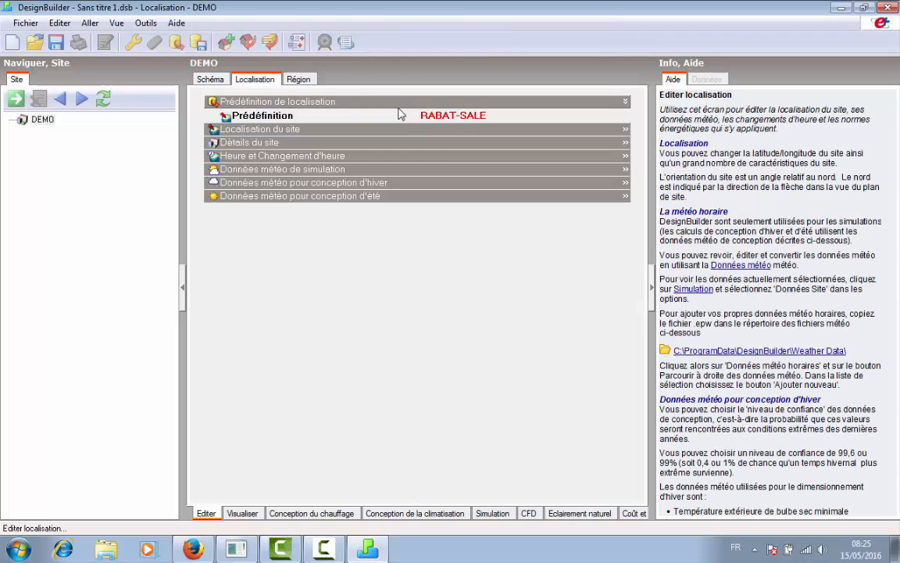
left_click(314, 129)
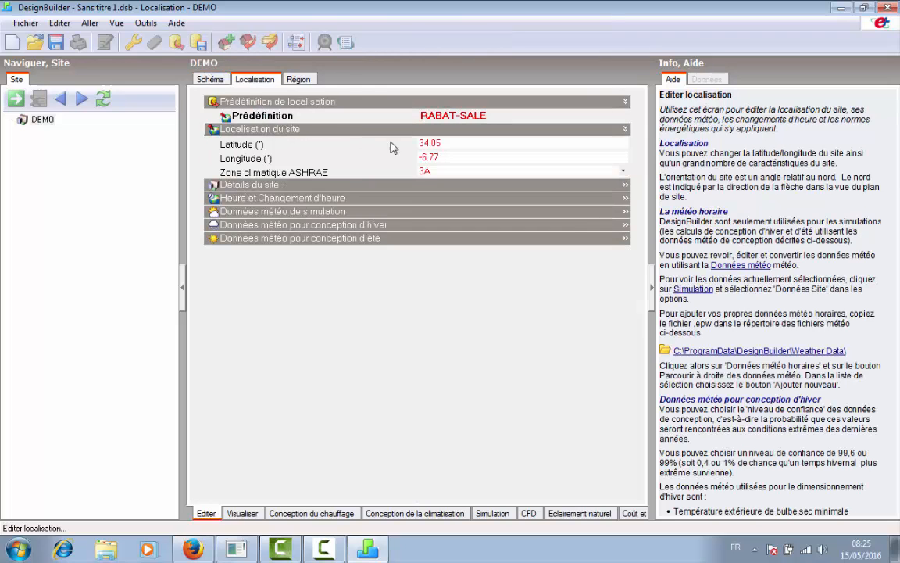
left_click(361, 186)
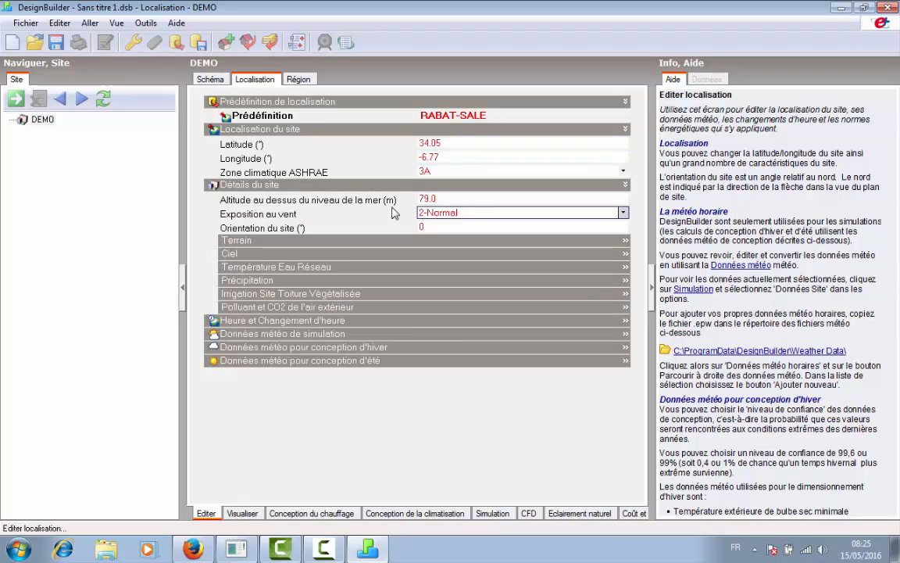
left_click(451, 200)
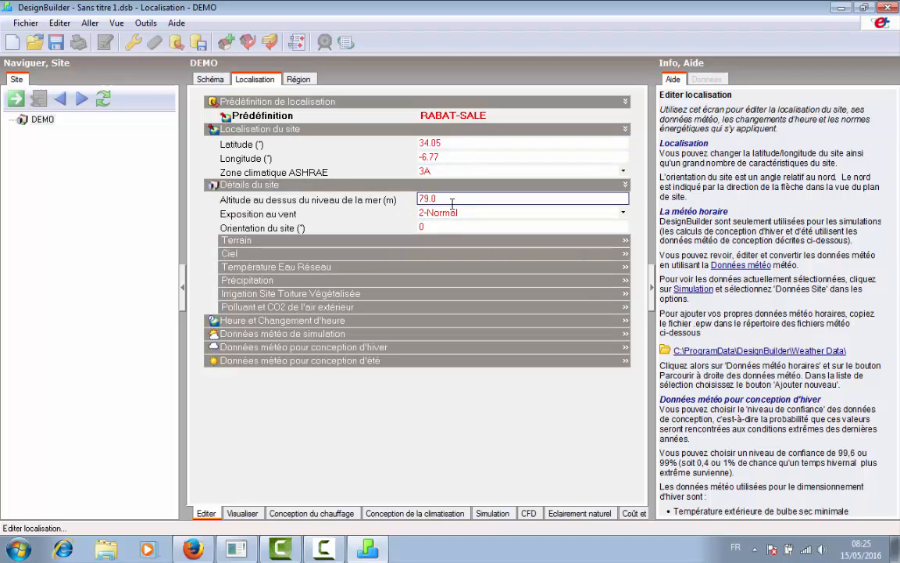
left_click(434, 157)
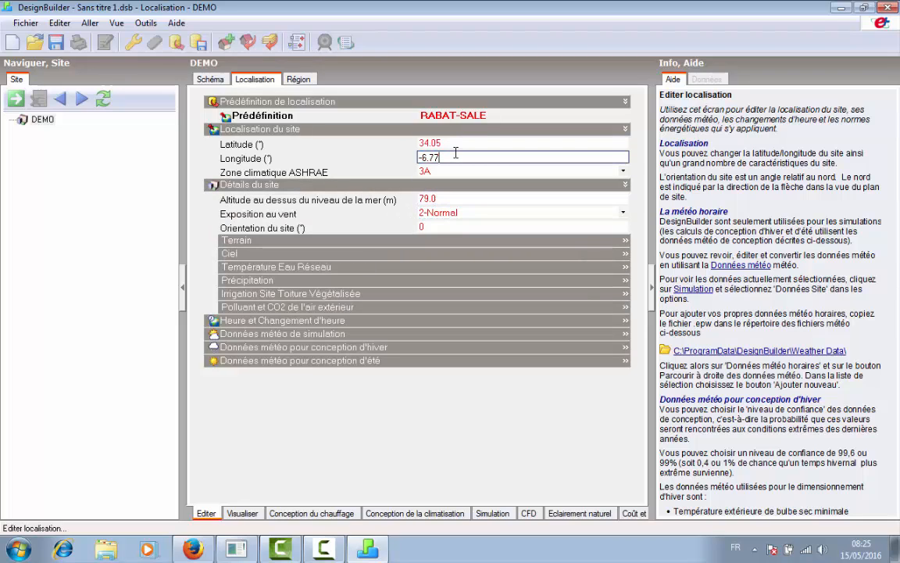
- Switch the site's daylight saving option off and back on in the time settings
left_click(295, 321)
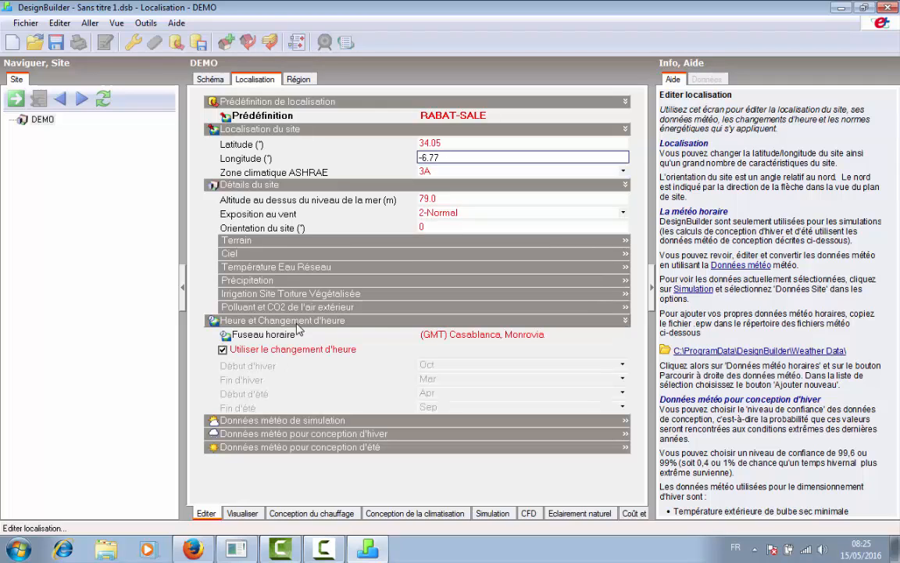
left_click(223, 349)
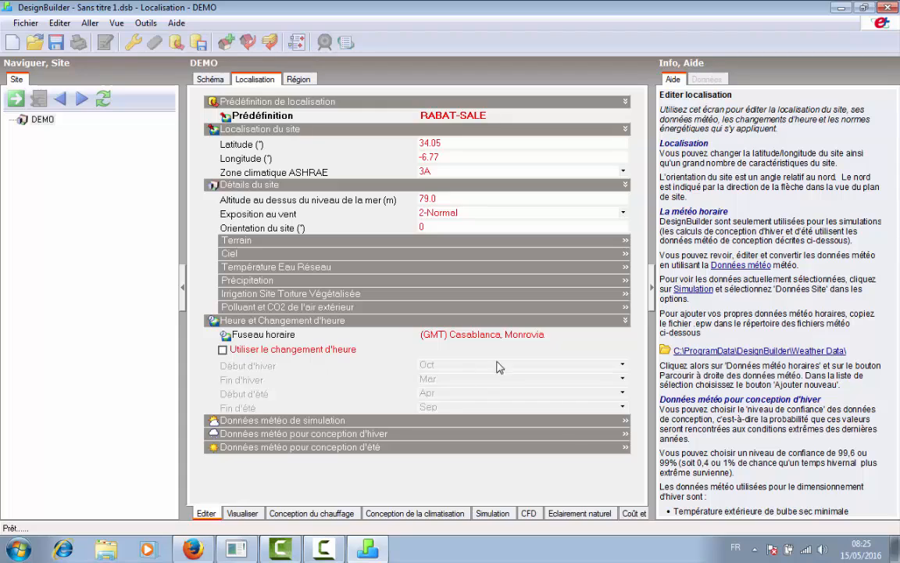
left_click(222, 350)
left_click(255, 320)
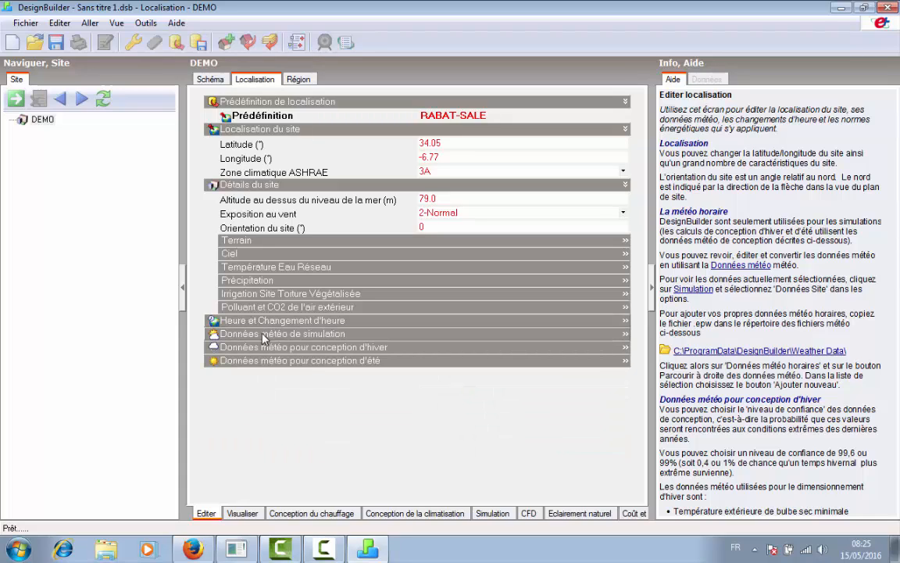
- Check the site's hourly simulation weather data and the region's energy codes and insulation standards
left_click(263, 333)
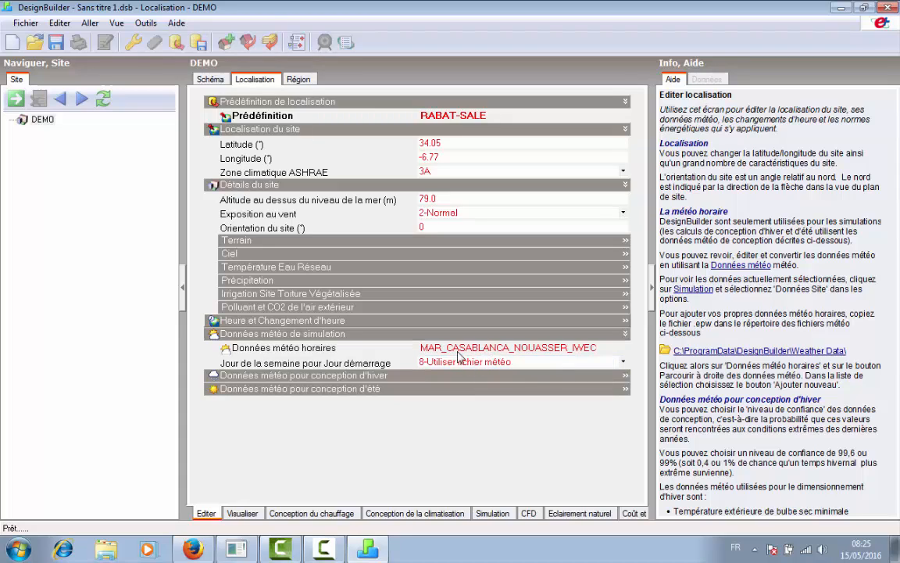
left_click(294, 335)
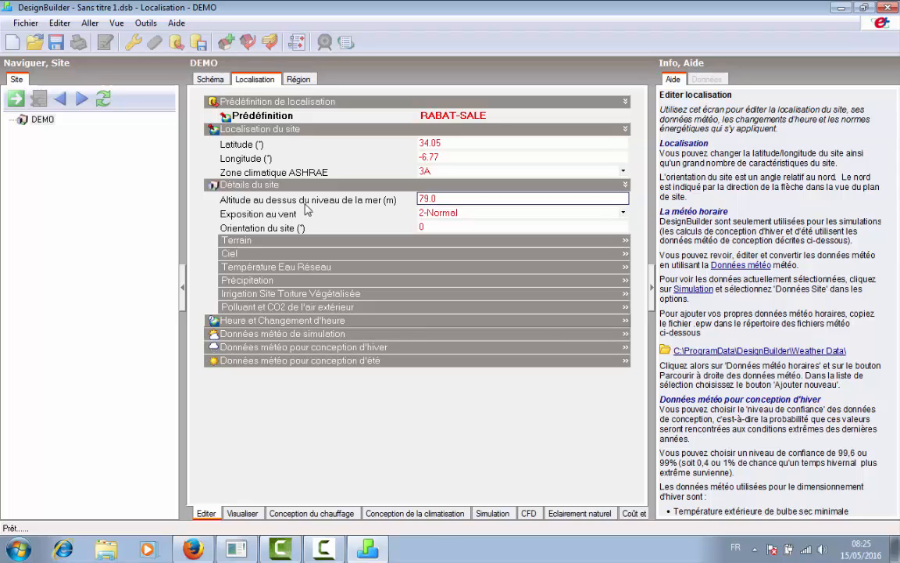
left_click(294, 80)
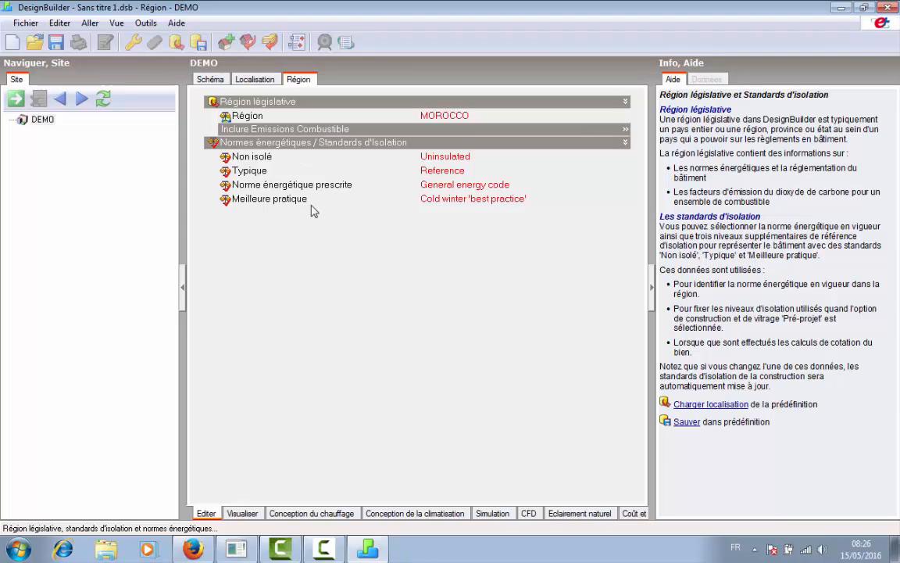
left_click(344, 144)
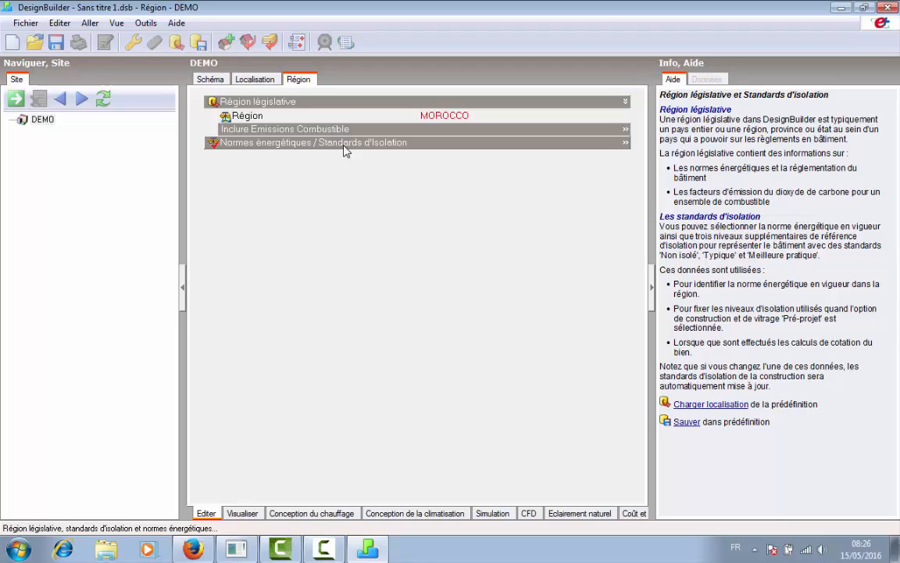
- Add a new building to the DEMO site after reviewing the default data, keeping the Draw building + standard data model type
left_click(211, 81)
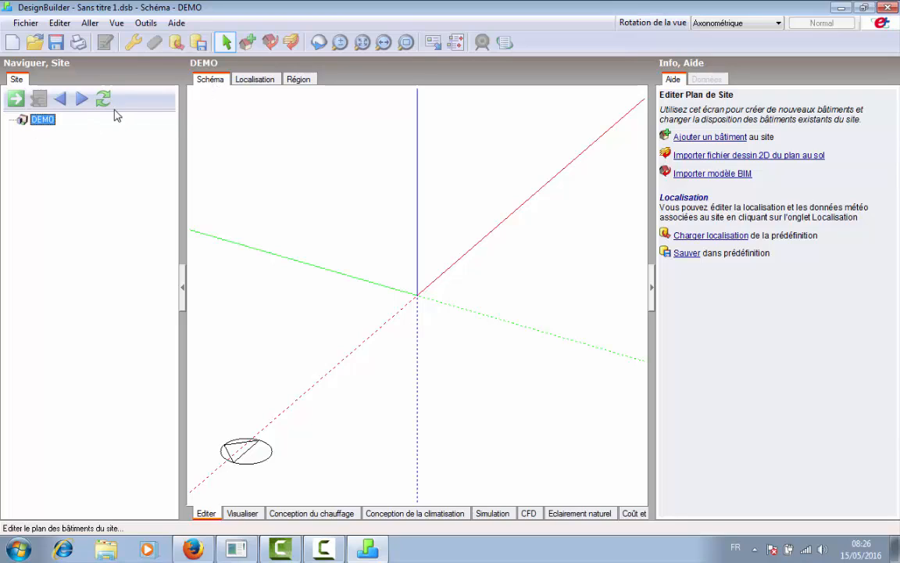
left_click(247, 44)
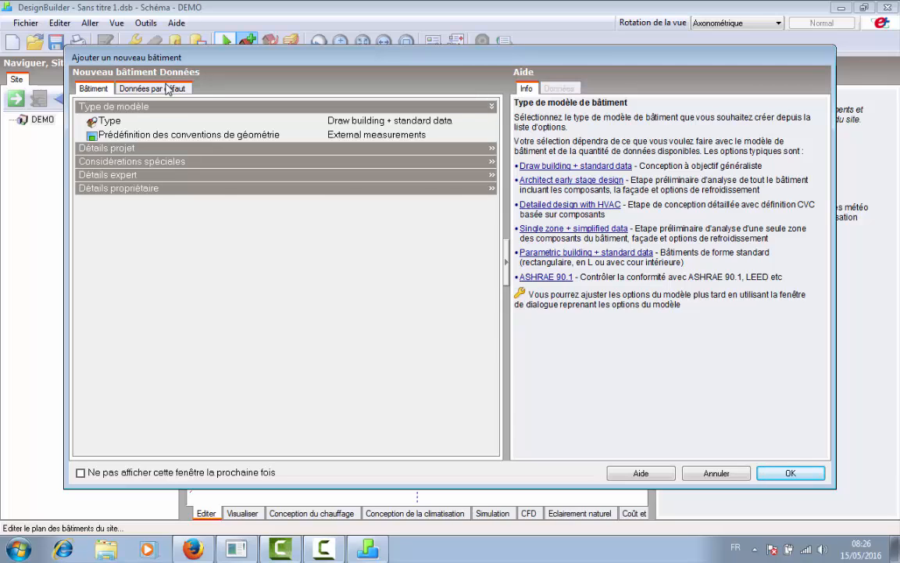
left_click(167, 89)
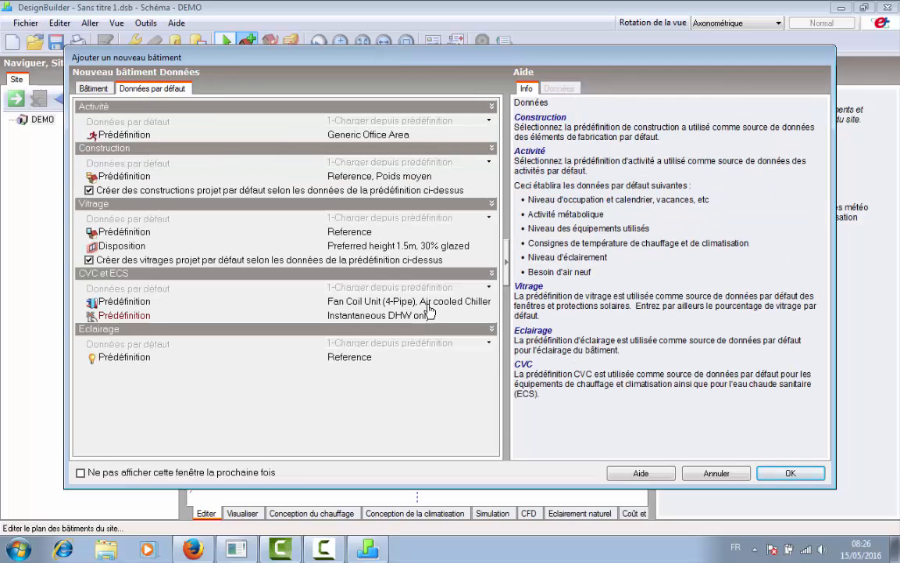
left_click(788, 473)
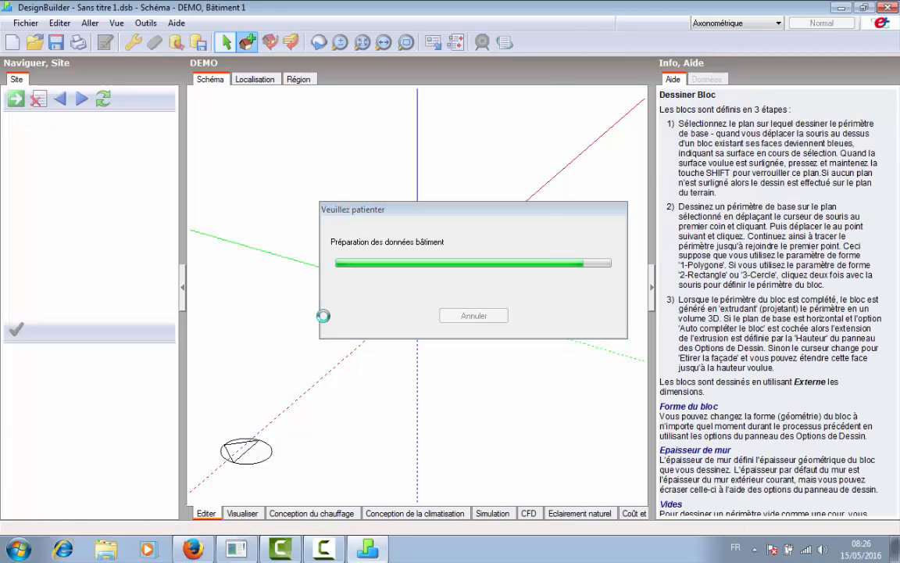
left_click(68, 132)
left_click(69, 132)
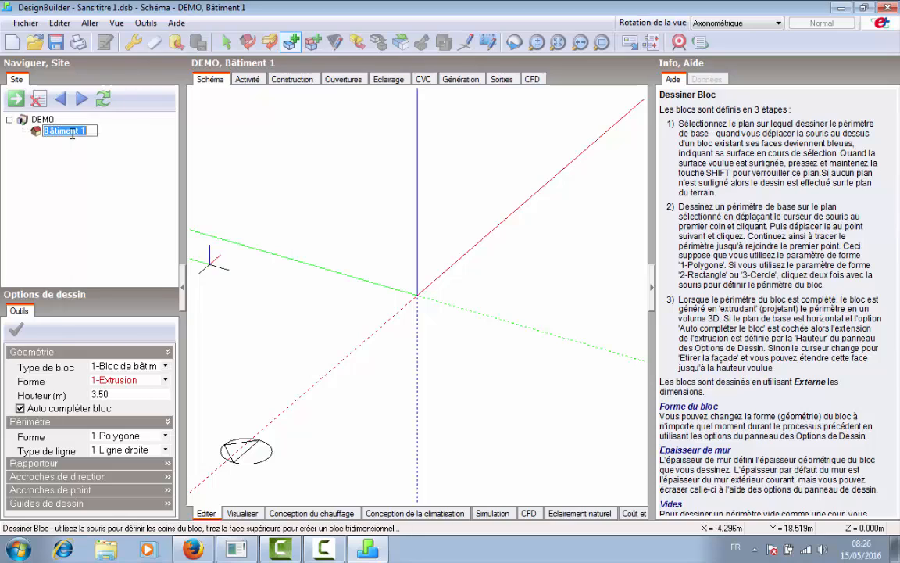
right_click(71, 132)
left_click(71, 136)
key("Return")
- Configure a new building block as an extrusion (1-Extrusion) with a height of 3 m
left_click(290, 43)
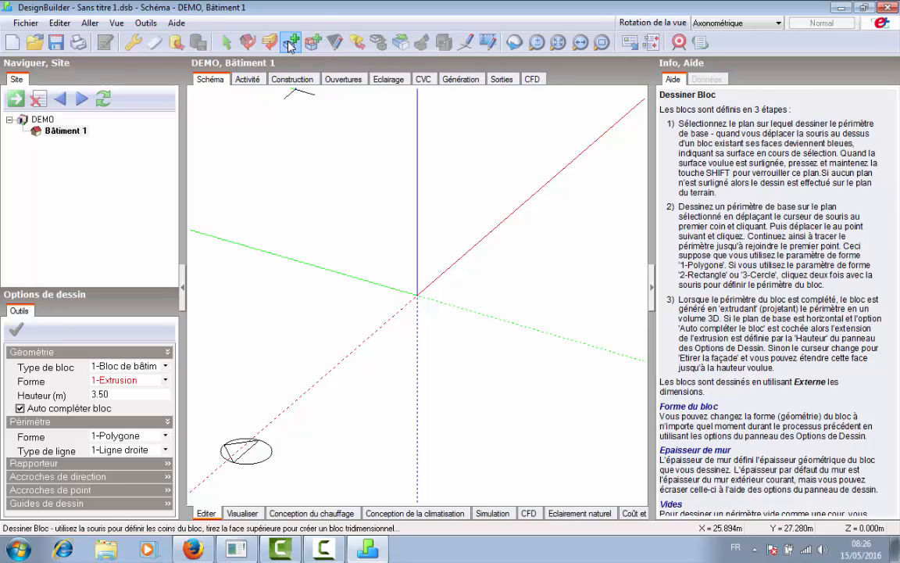
left_click(165, 366)
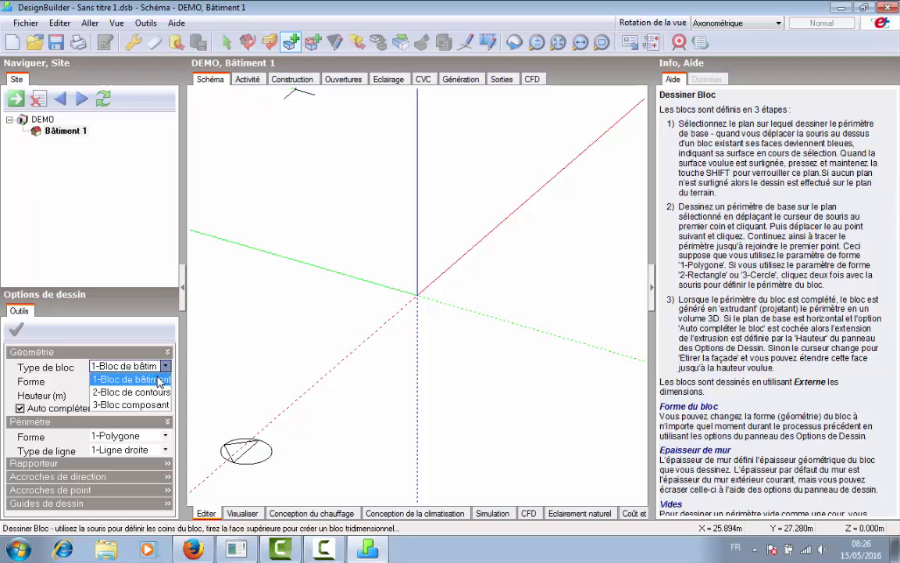
left_click(157, 382)
left_click(165, 366)
left_click(164, 366)
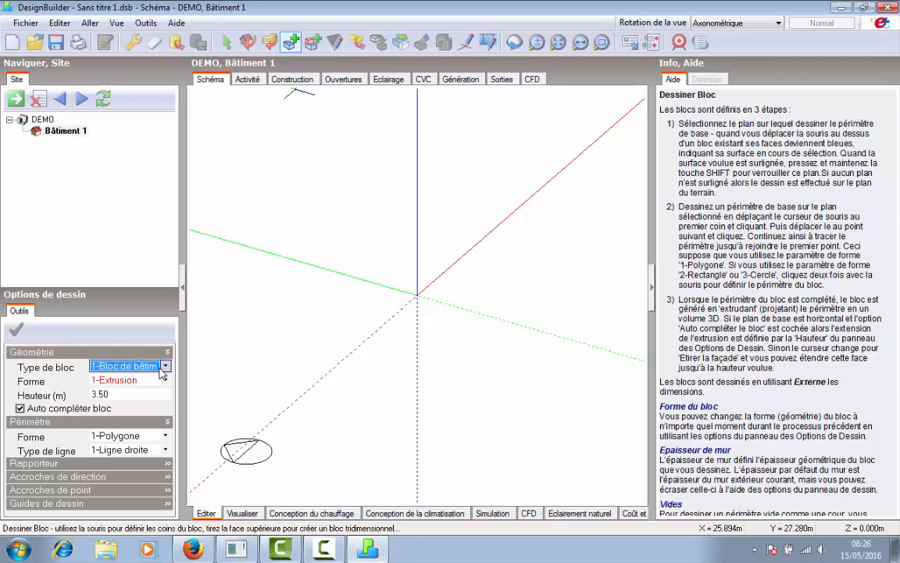
left_click(164, 379)
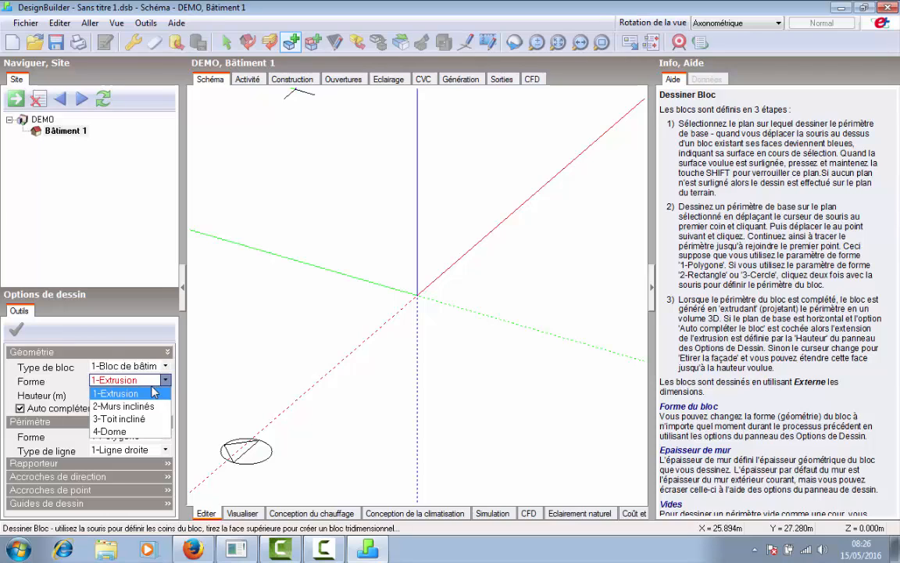
left_click(125, 393)
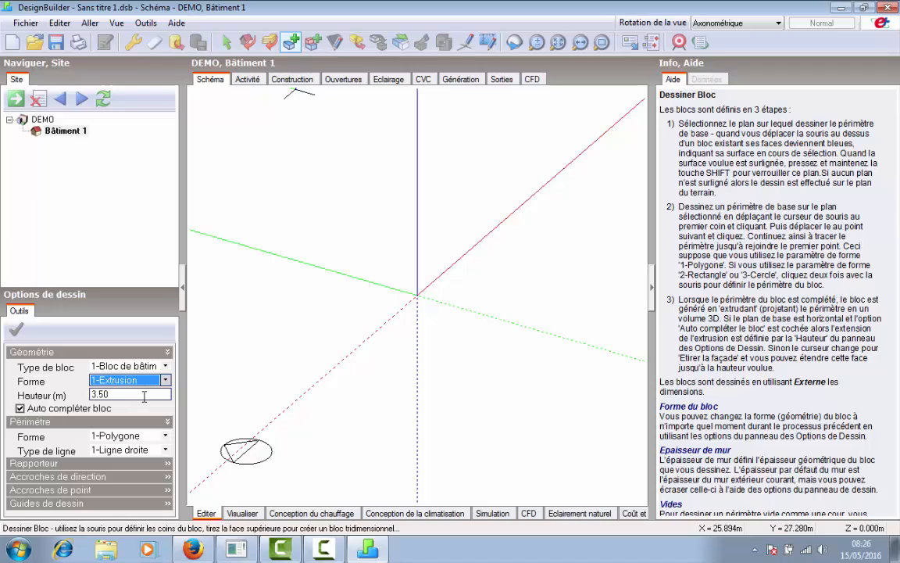
left_click(144, 396)
key("BackSpace")
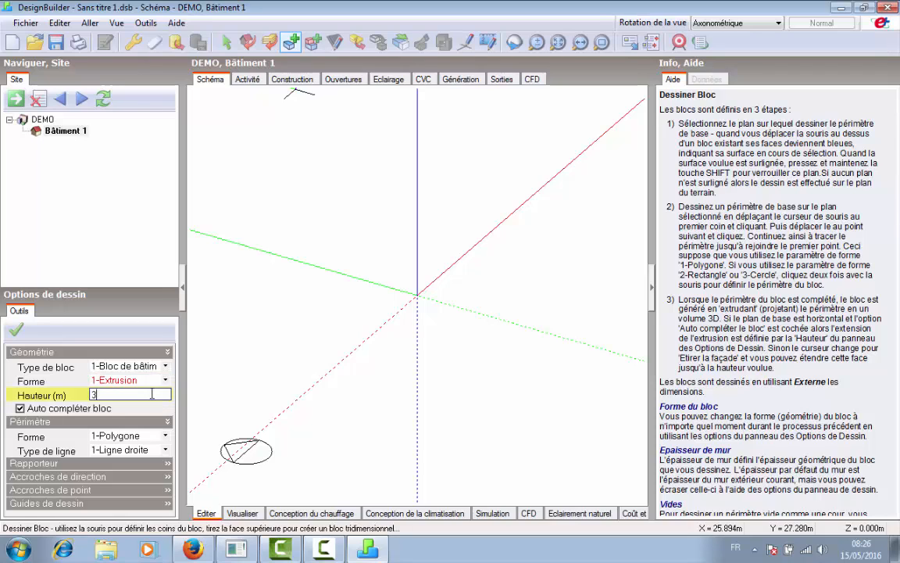
left_click(15, 329)
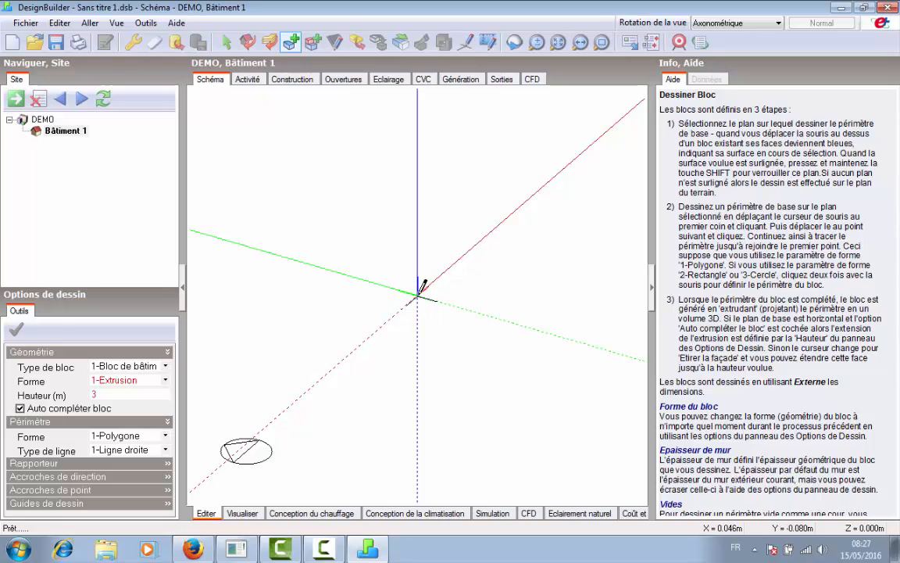
- Start the block's perimeter at the axis origin and enable increment point snapping with a 1 m increment
left_click(417, 290)
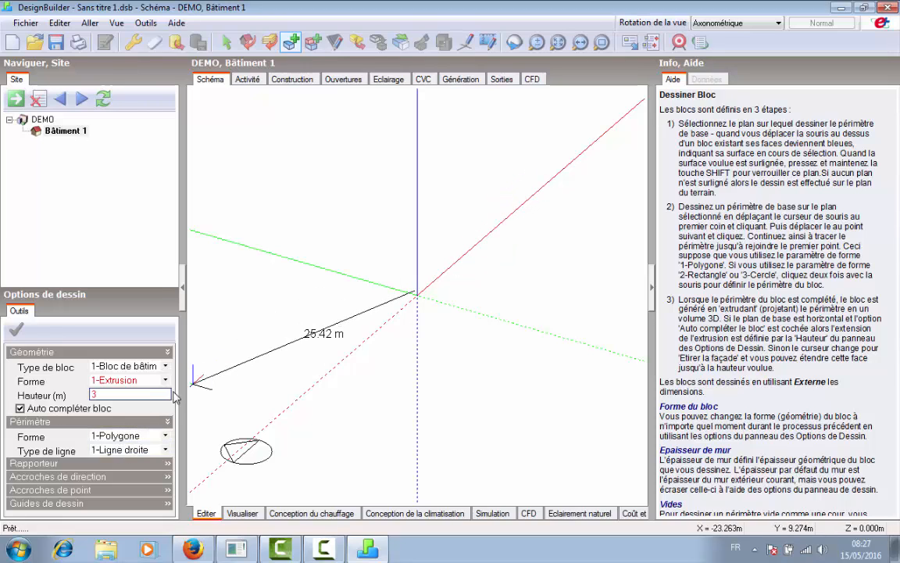
left_click(100, 489)
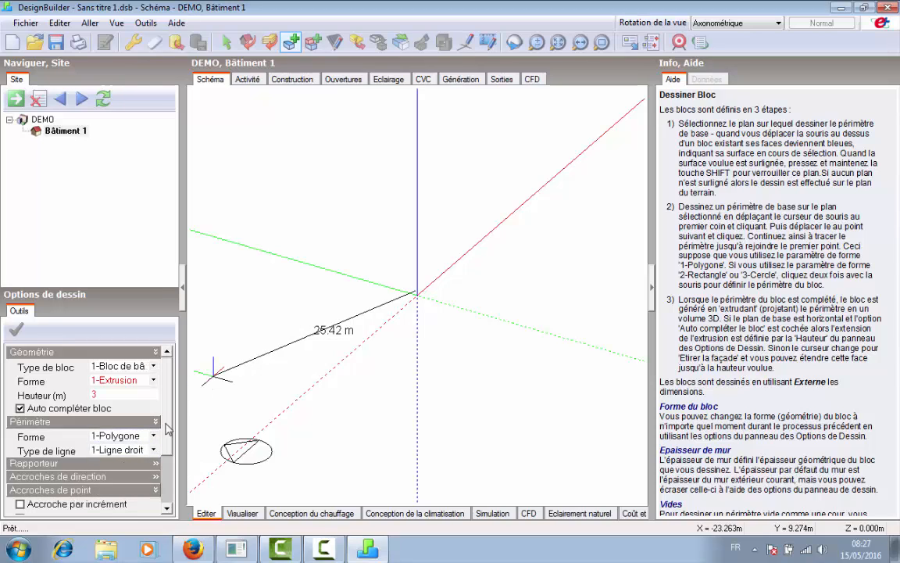
scroll(98, 426, "down", 2)
left_click(21, 421)
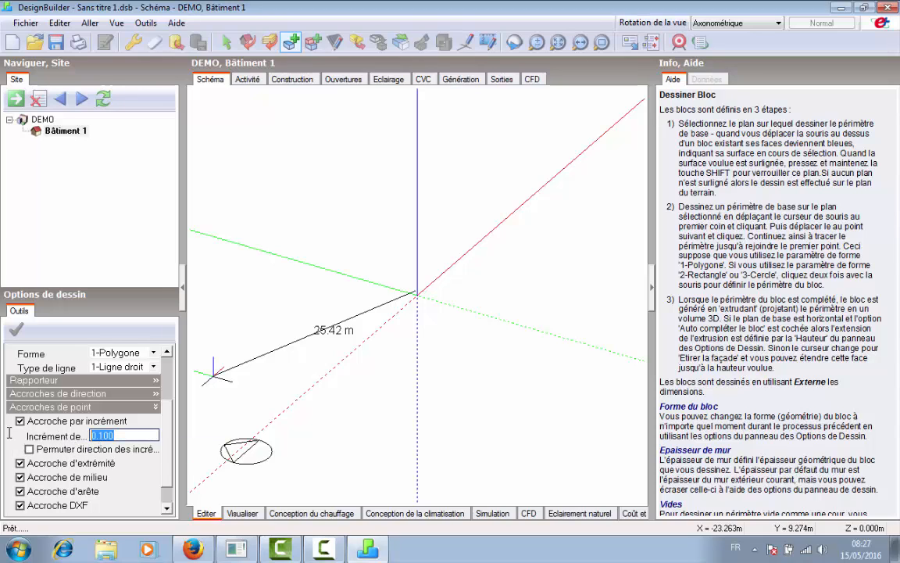
type("1")
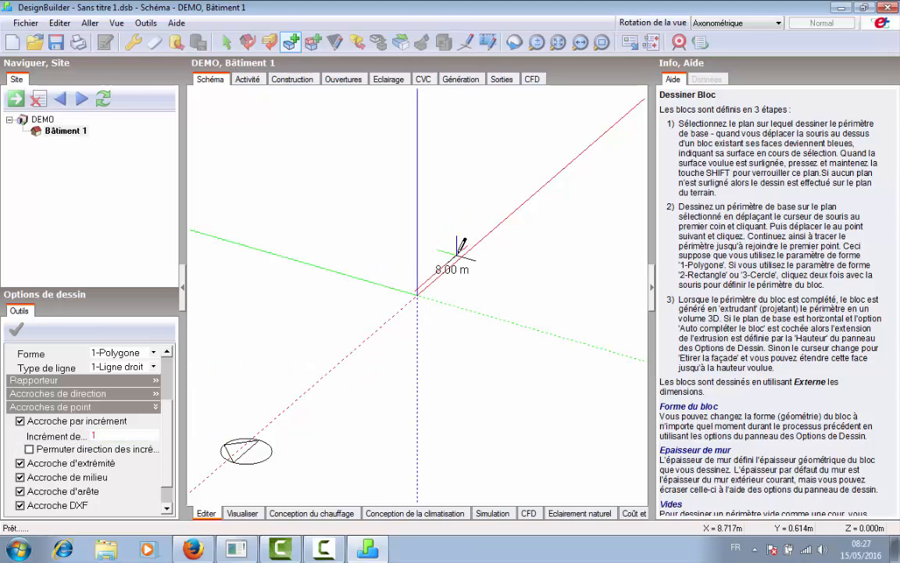
- Complete the block's rectangular perimeter, 7 m wide with its long side along the red axis, closing it at the starting corner
left_click(520, 198)
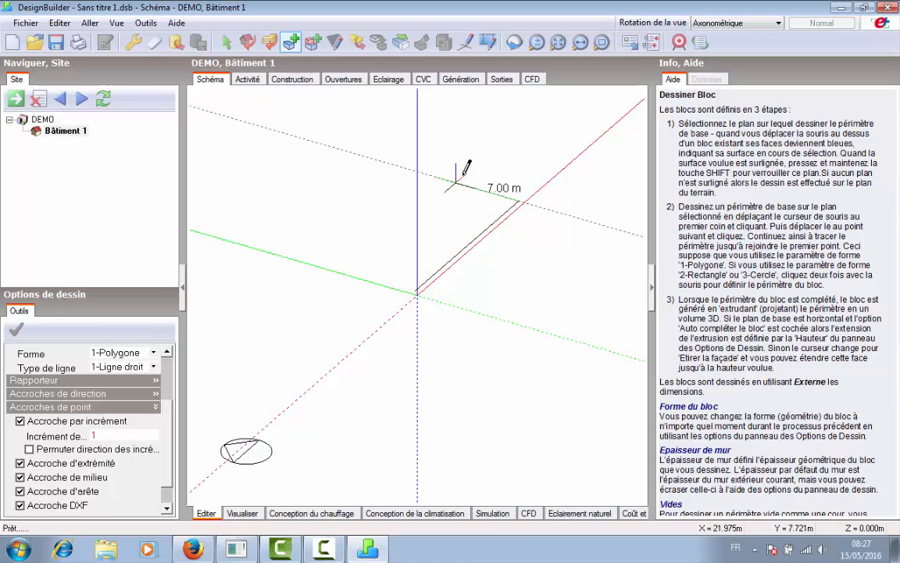
left_click(455, 184)
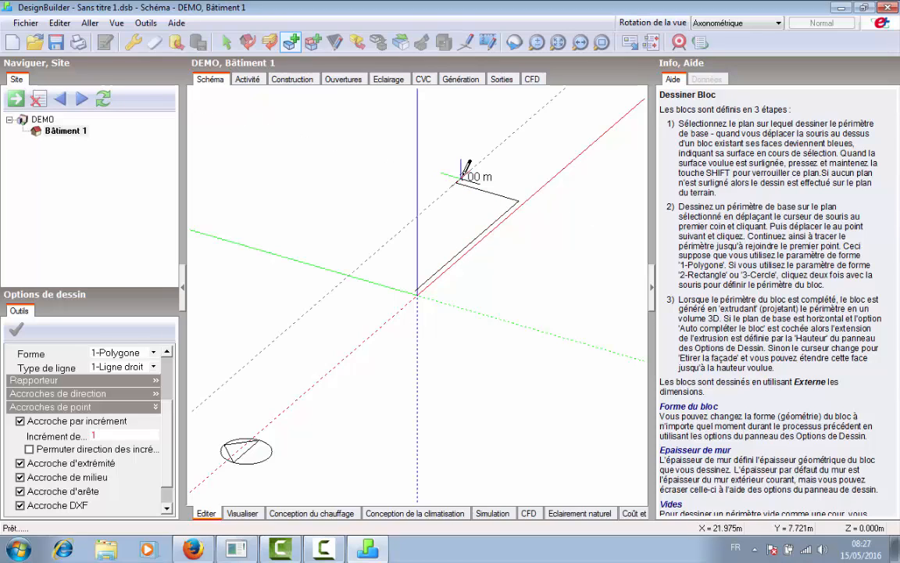
left_click(353, 271)
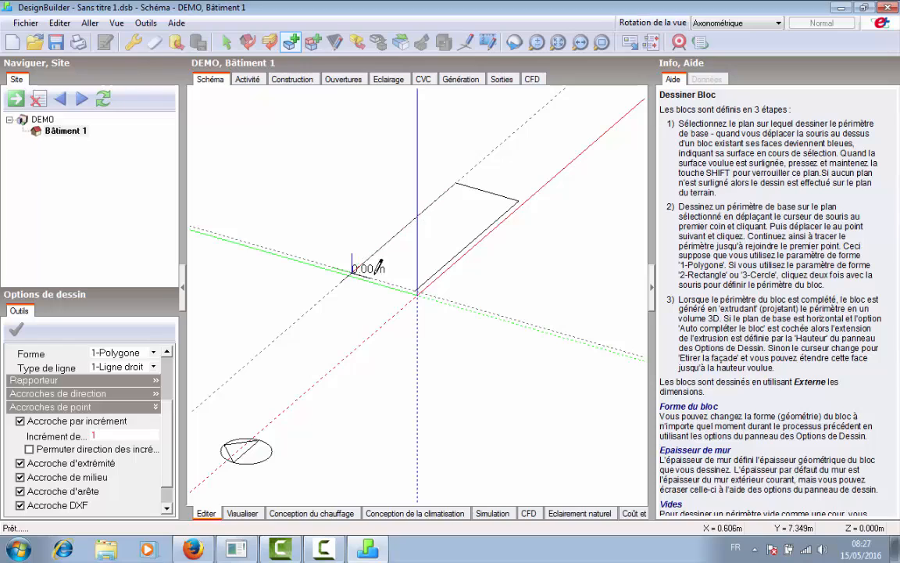
left_click(416, 290)
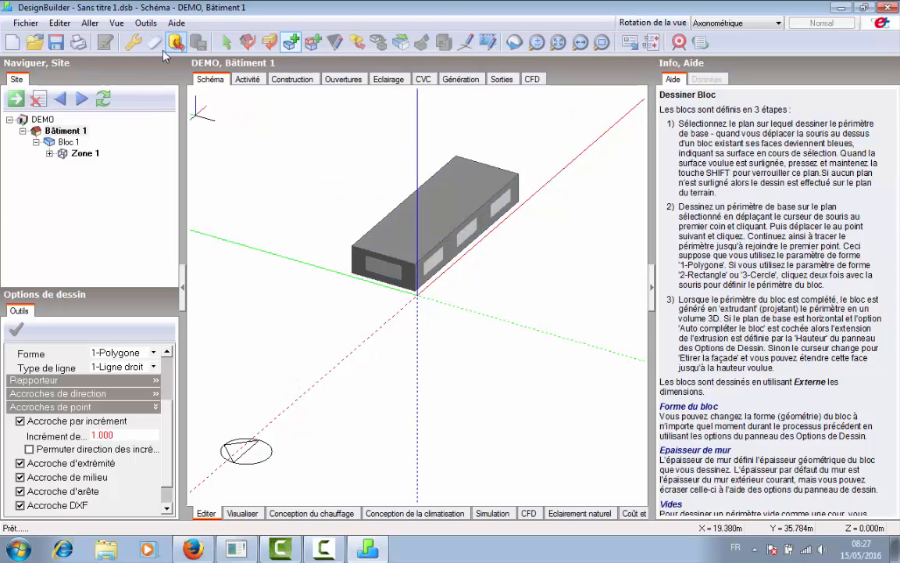
left_click(228, 45)
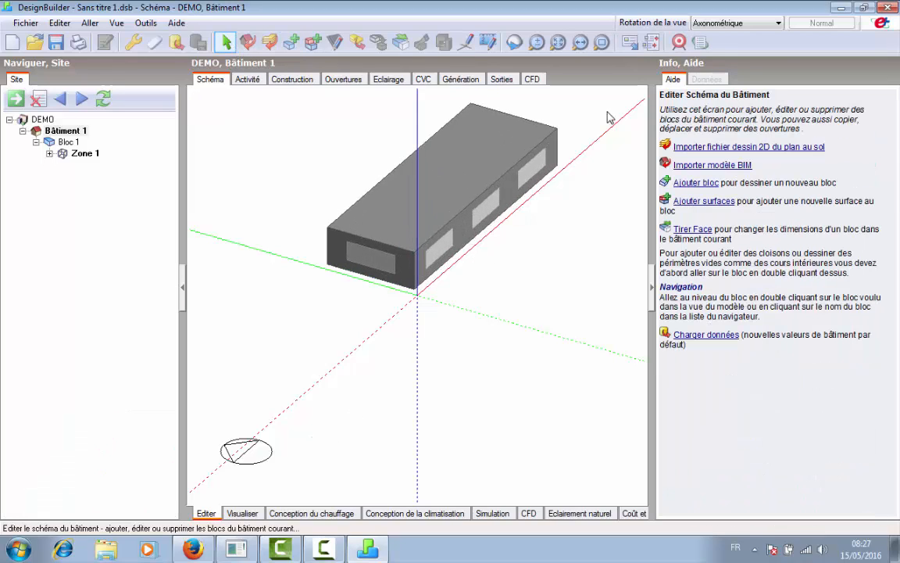
- Inspect the new block in the Plan view and return to the Axonométrique view
left_click(650, 23)
left_click(649, 34)
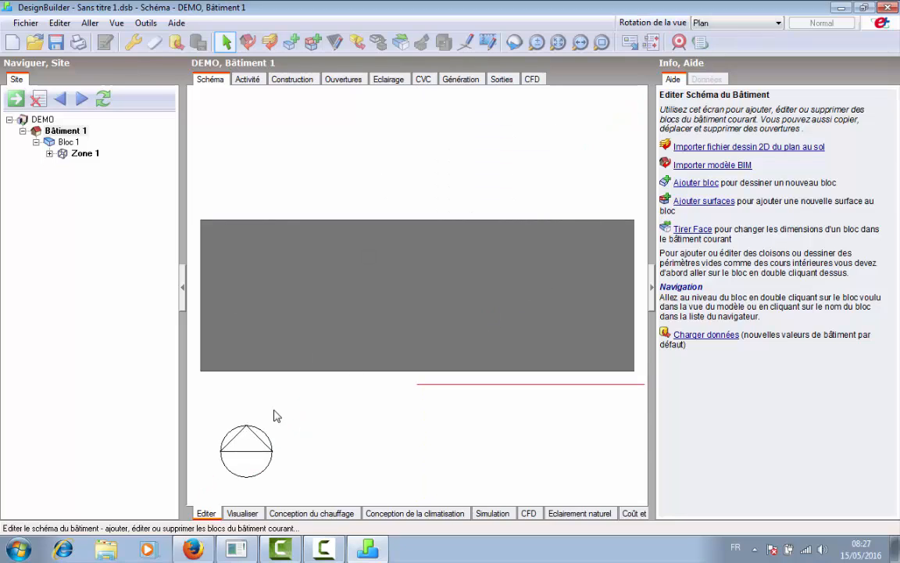
left_click(731, 22)
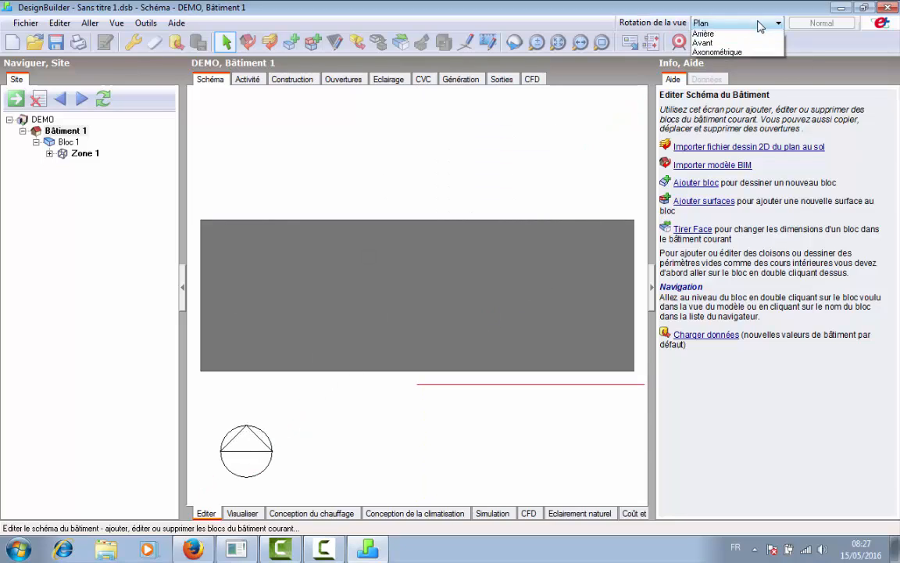
left_click(723, 78)
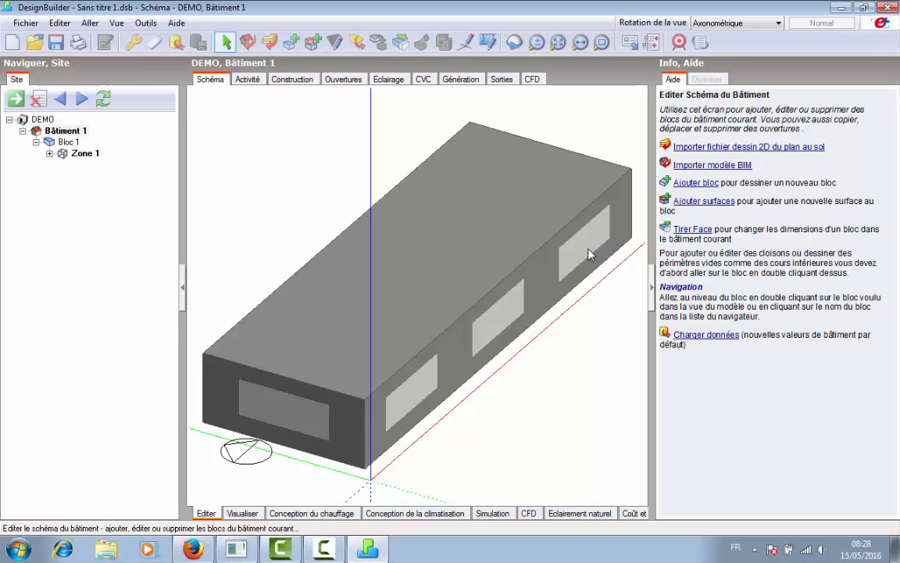
- Set the building's external window layout to No glazing and return to the building's 3D model
left_click(339, 77)
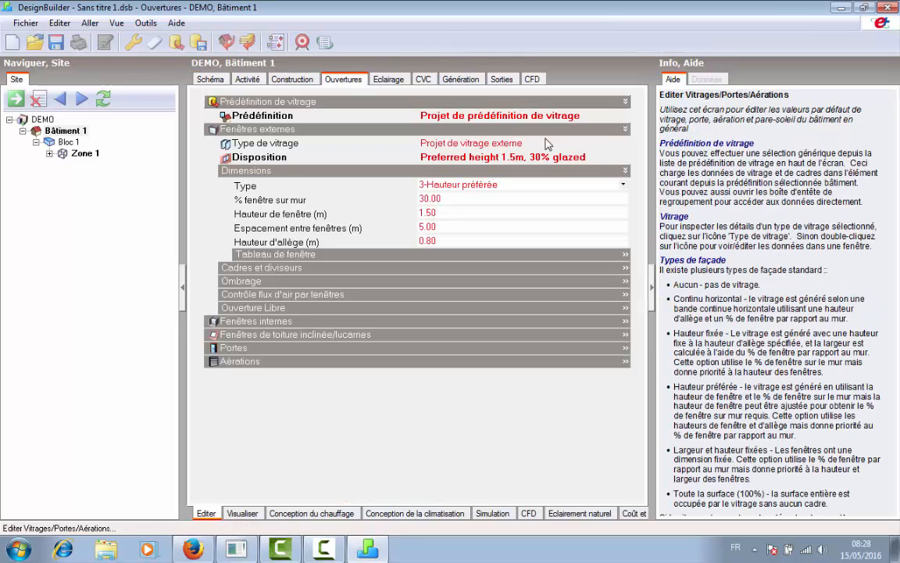
double_click(559, 153)
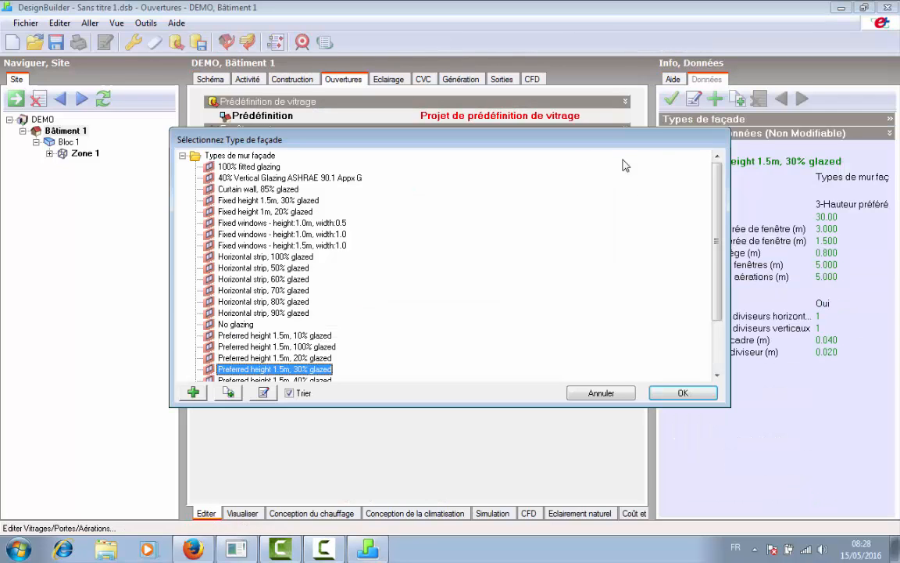
left_click(235, 323)
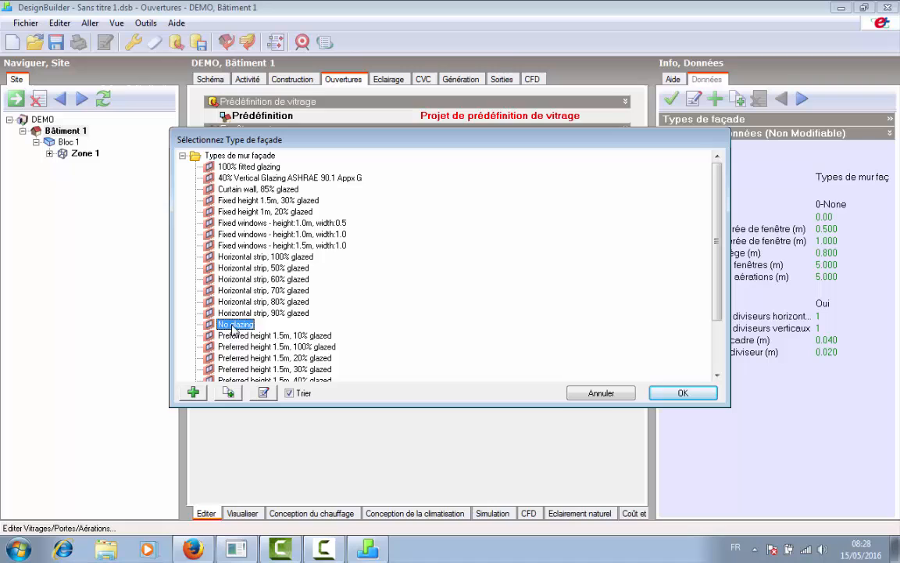
left_click(681, 393)
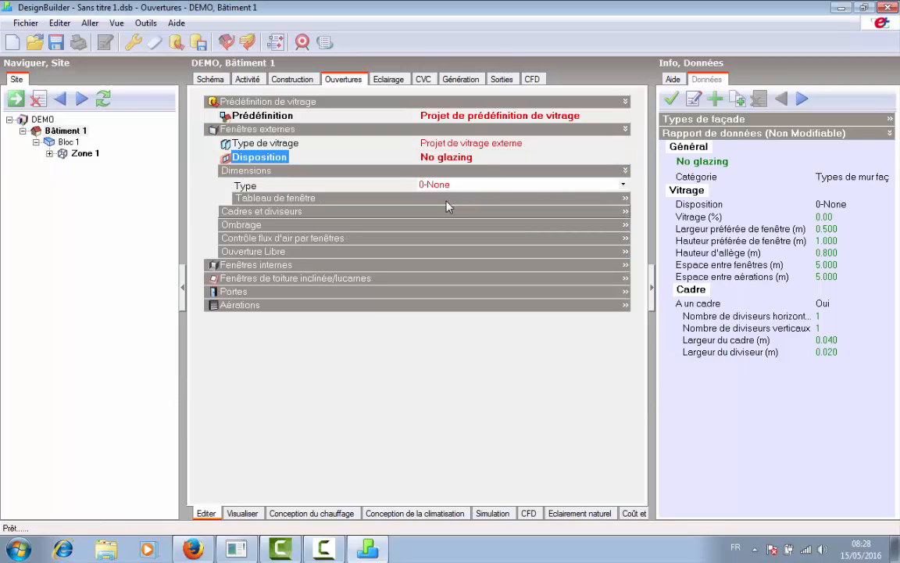
left_click(218, 83)
left_click(215, 79)
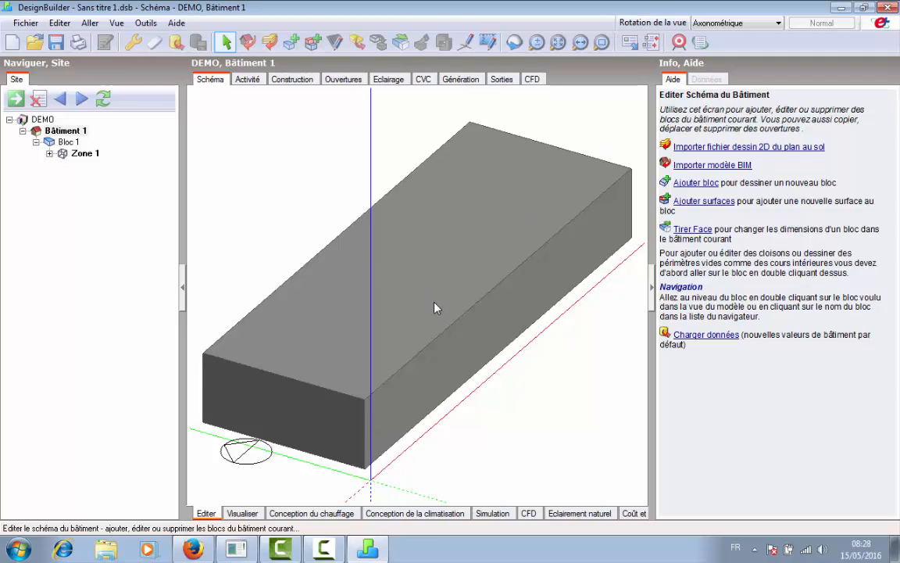
- Draw a straight partition across the full length of Bloc 1 in plan, slightly above mid-width, to divide it into two zones
left_click(77, 155)
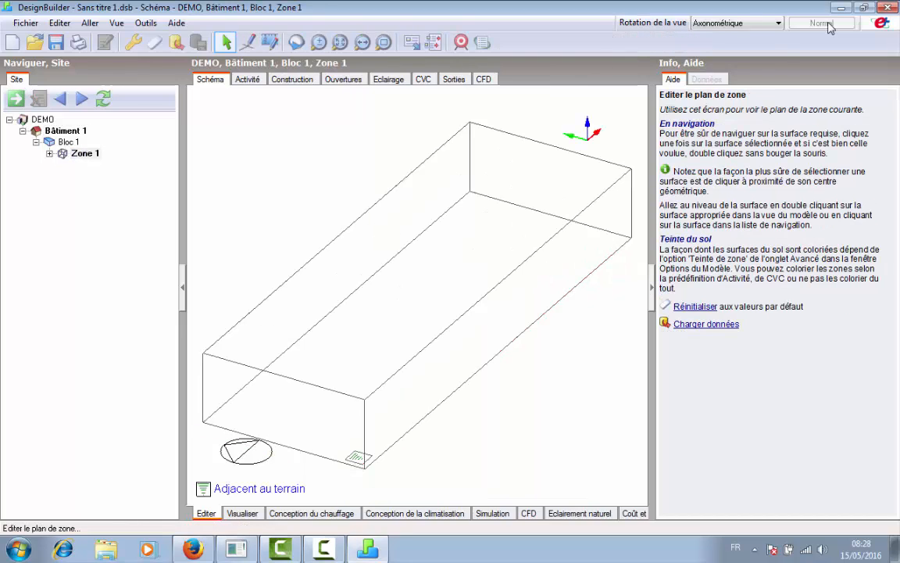
left_click(67, 141)
left_click(737, 23)
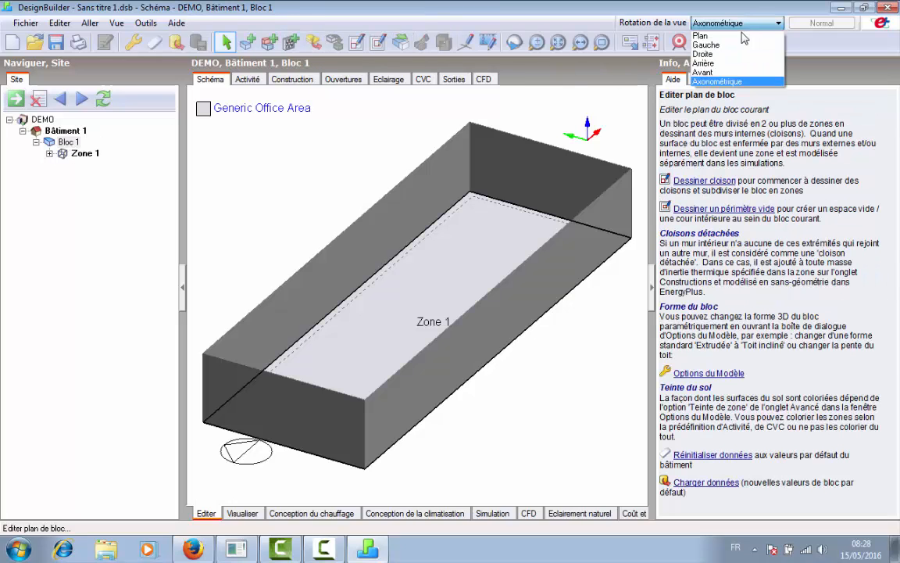
left_click(756, 34)
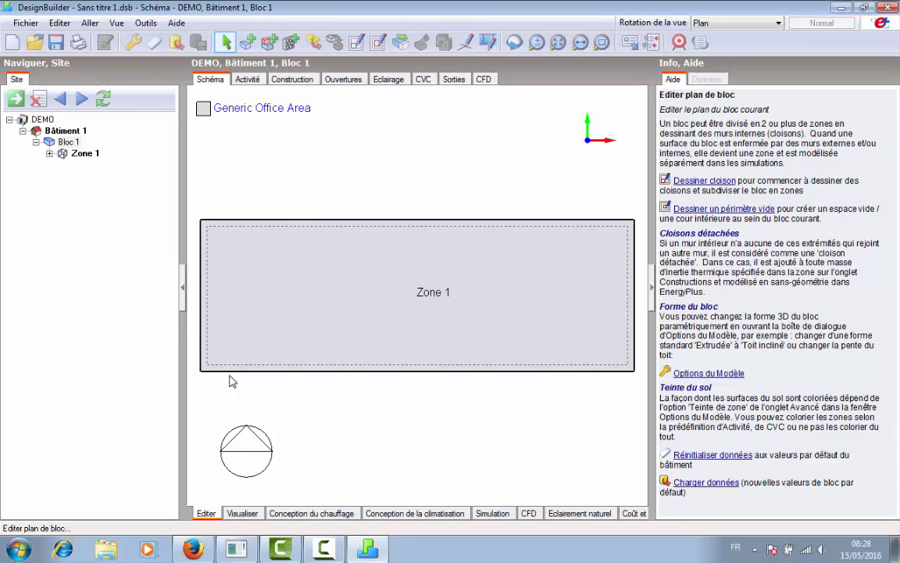
left_click(360, 42)
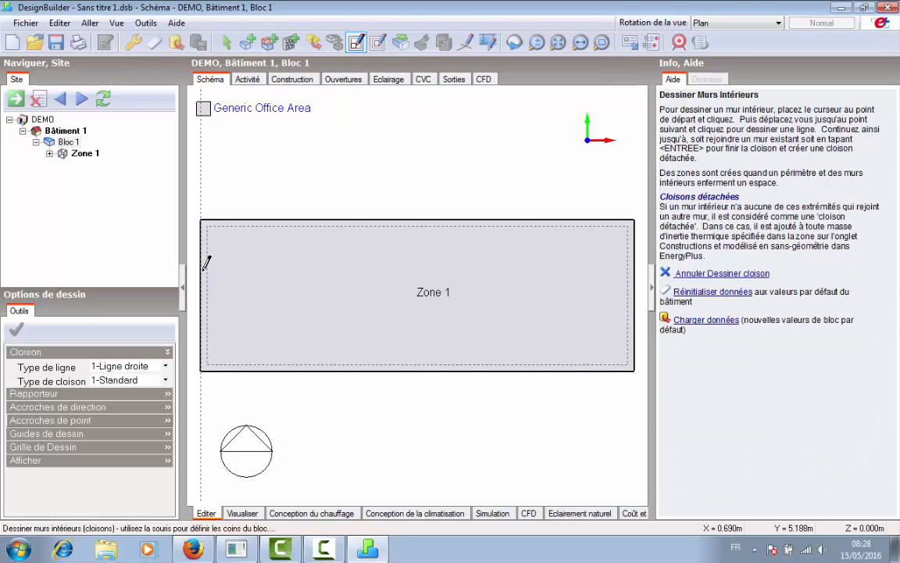
left_click(201, 283)
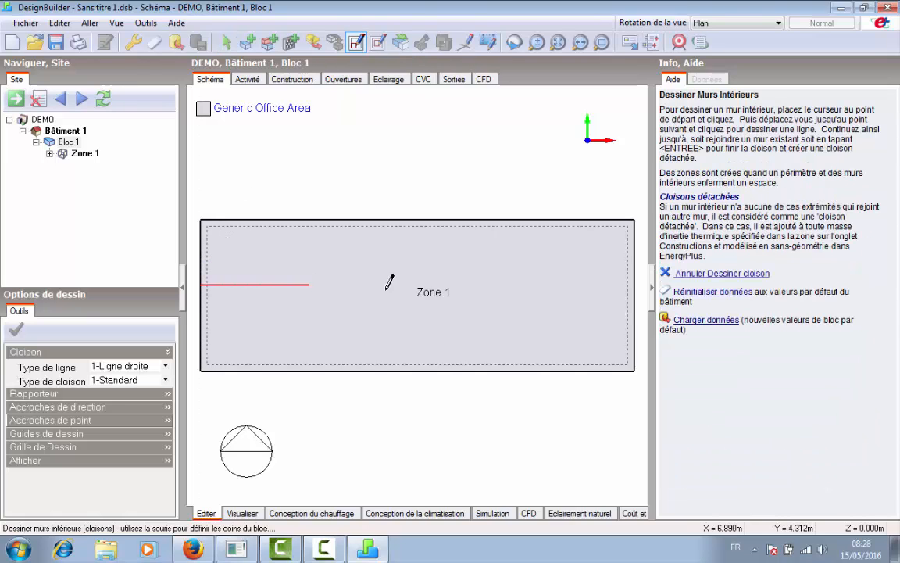
left_click(634, 283)
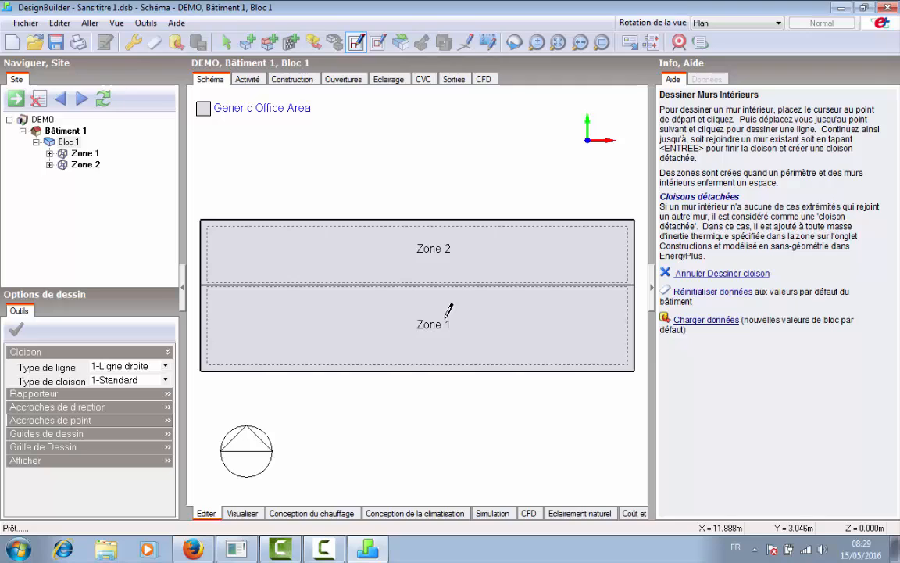
- Set the snap increment to 0.5 and draw an L-shaped partition rising 2.5 m from the lower wall near its left end, across to the right wall
left_click(244, 361)
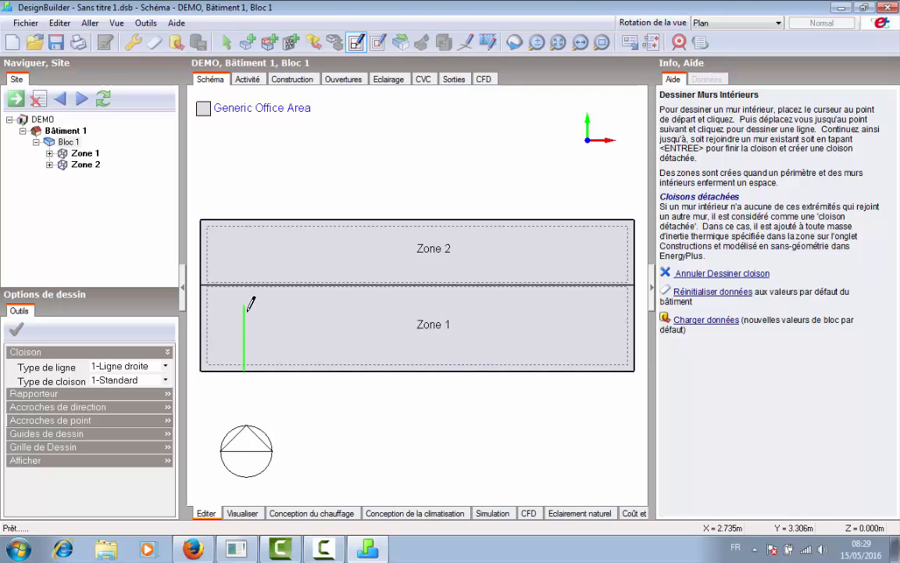
left_click(245, 328)
left_click(78, 419)
double_click(110, 447)
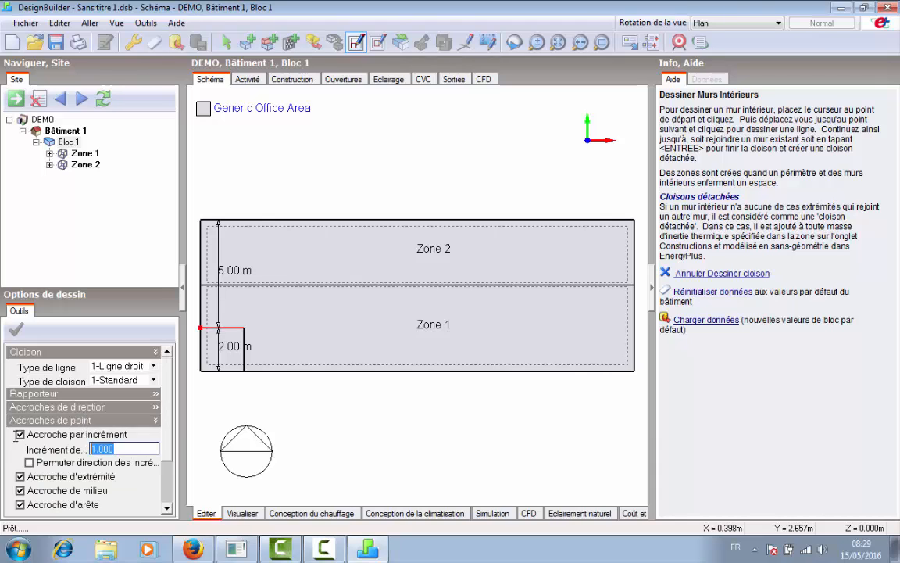
type("0.5")
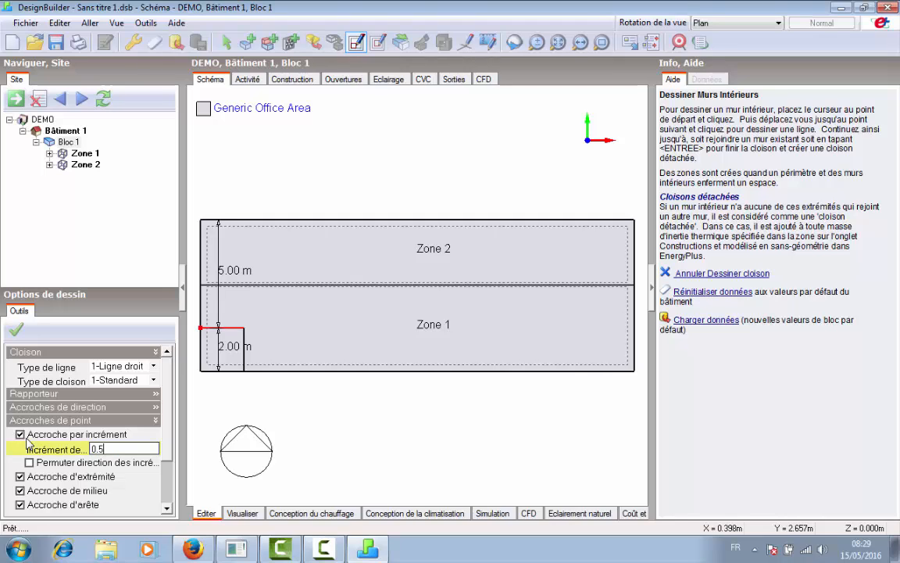
left_click(16, 329)
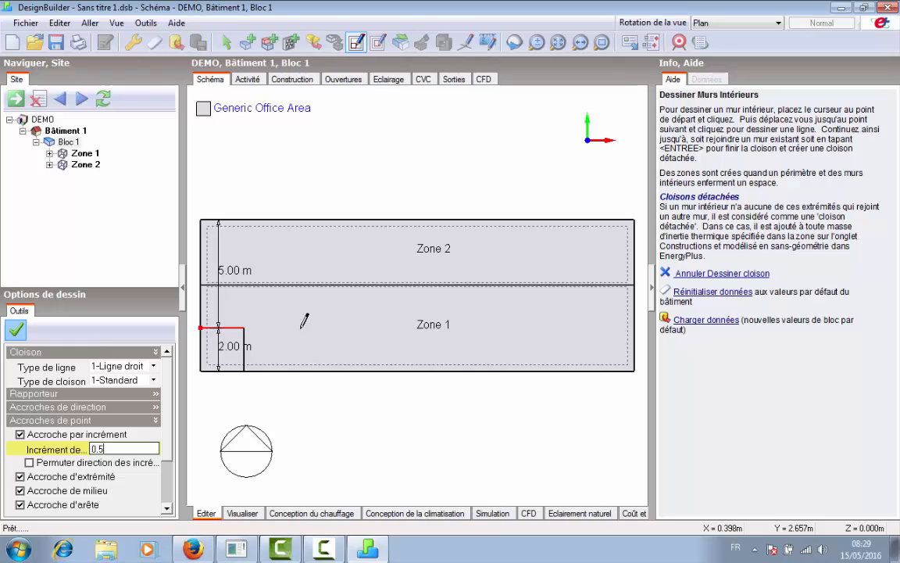
left_click(244, 317)
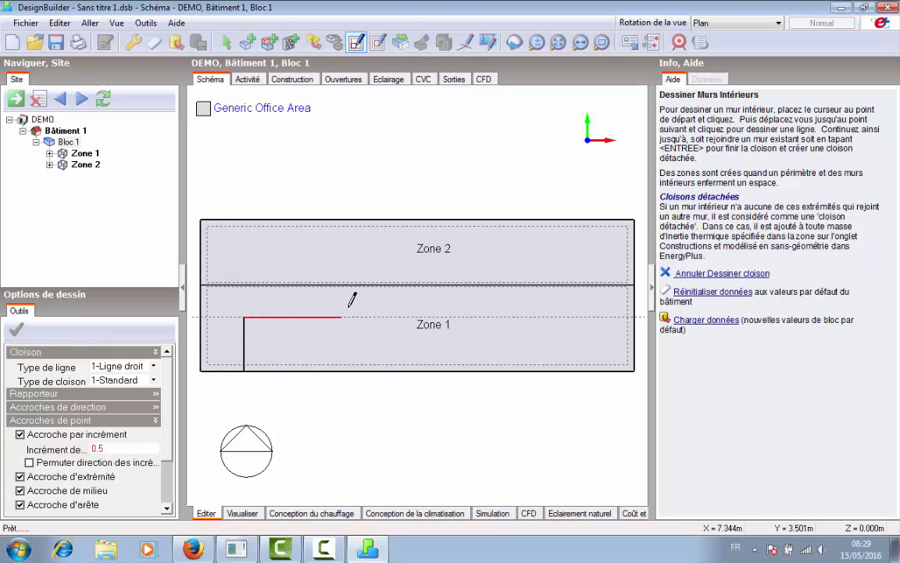
left_click(634, 318)
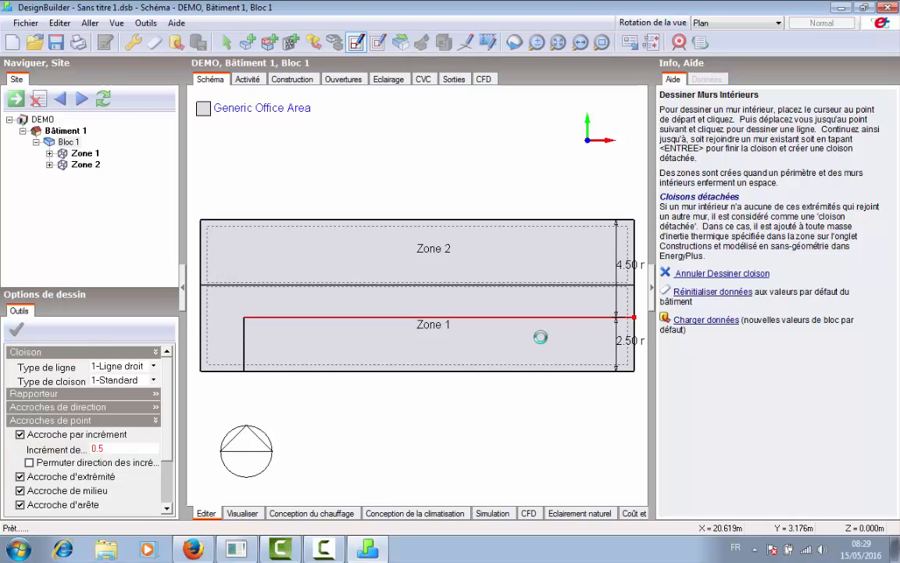
- Draw three perpendicular partitions across upper Zone 2 at 14.5 m, 10 m and 4.5 m from the block's left wall, dividing it into four zones
left_click(515, 283)
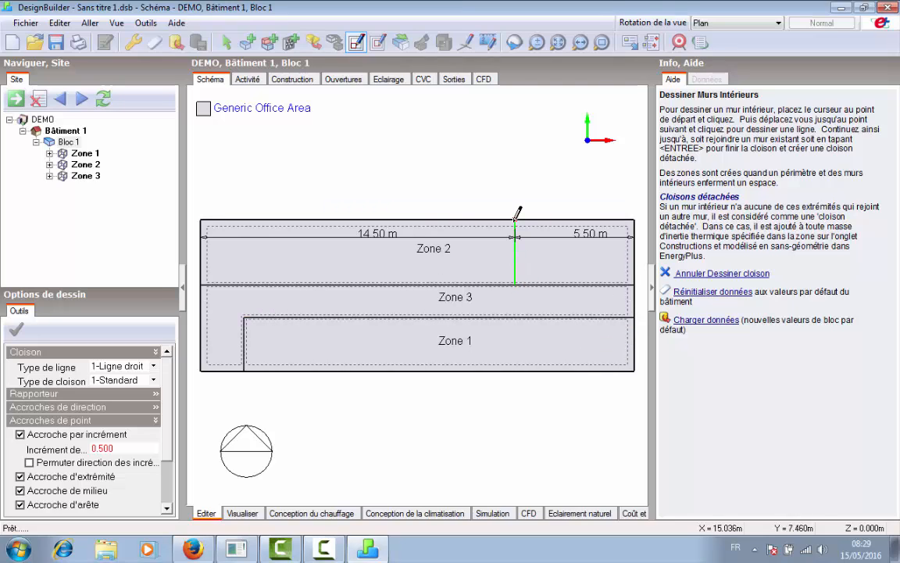
left_click(515, 219)
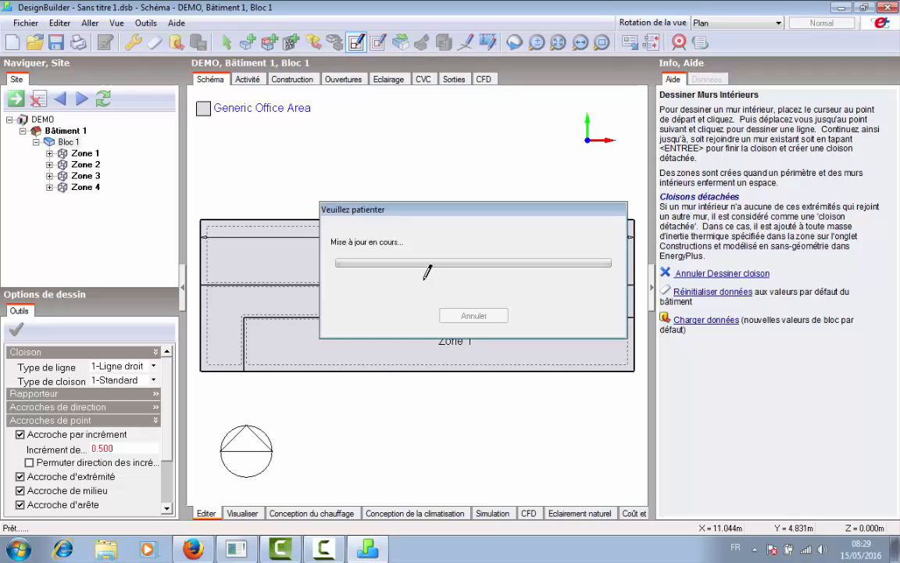
left_click(423, 226)
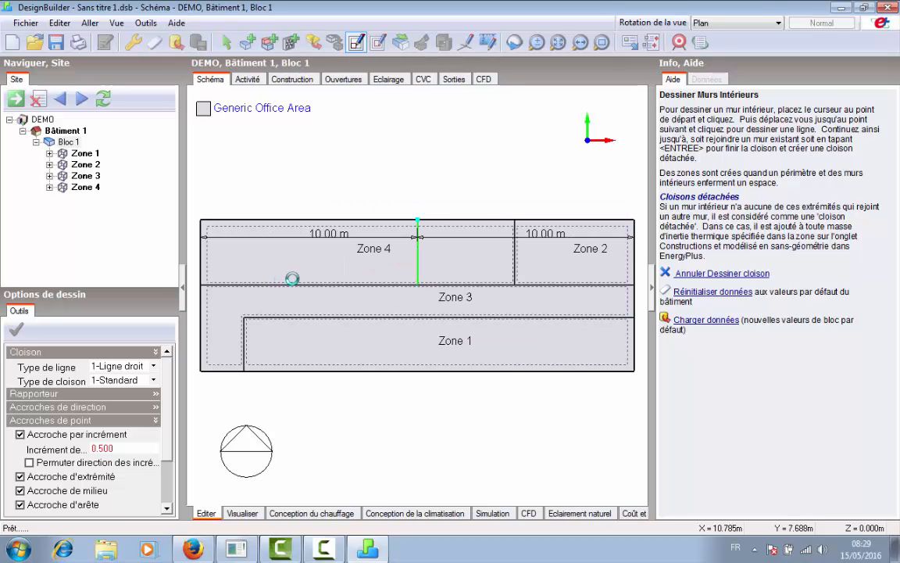
left_click(299, 218)
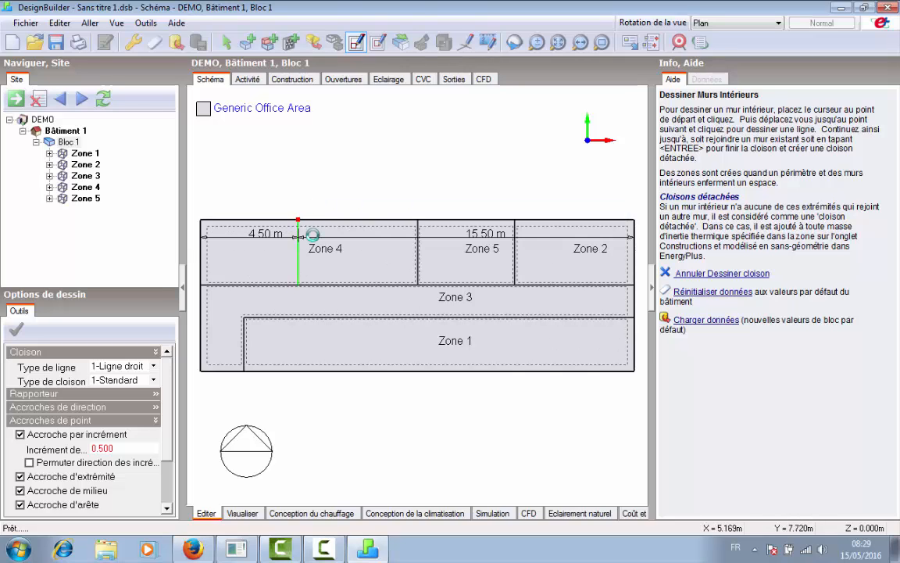
- Divide lower Zone 1 with perpendicular partitions 16 m and 10.5 m from the block's left wall, plus a slanted partition in the remaining left part
left_click(547, 316)
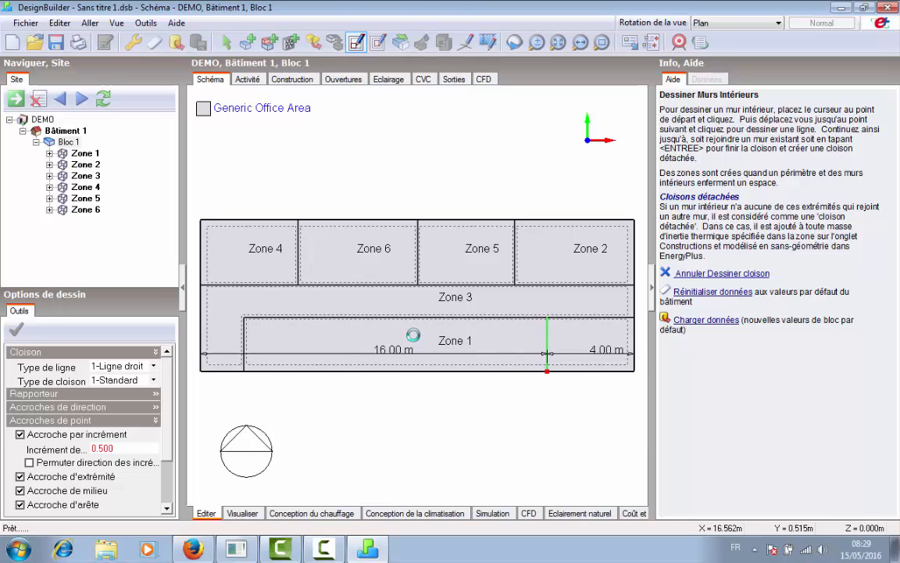
left_click(413, 334)
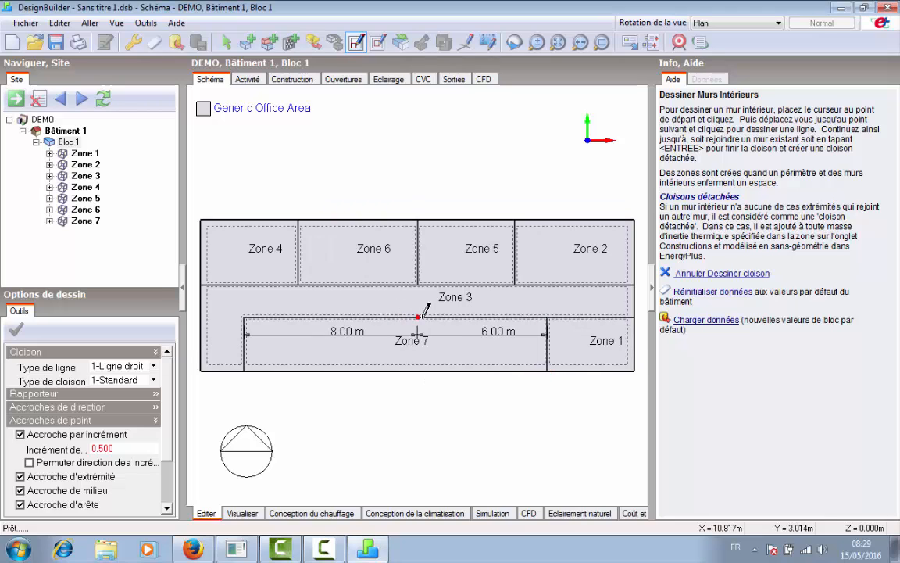
left_click(419, 316)
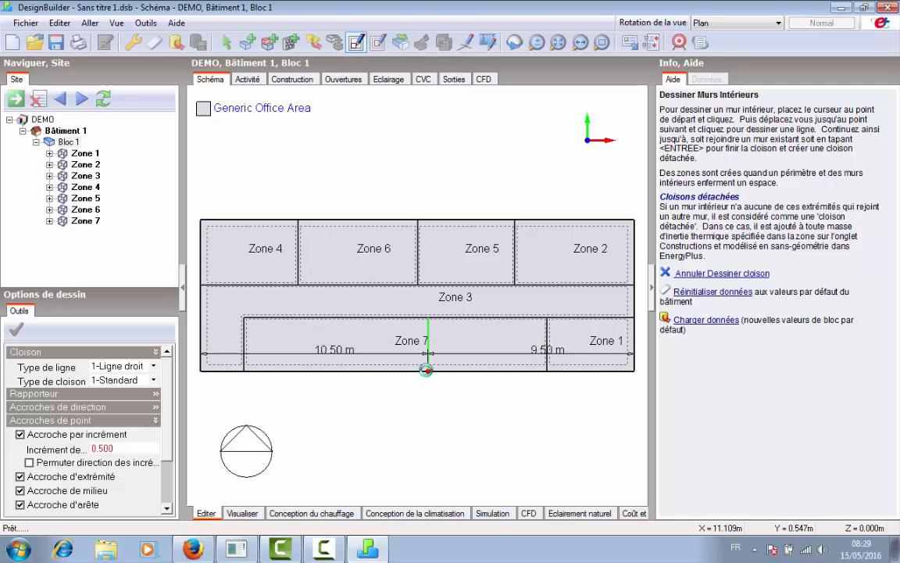
left_click(426, 369)
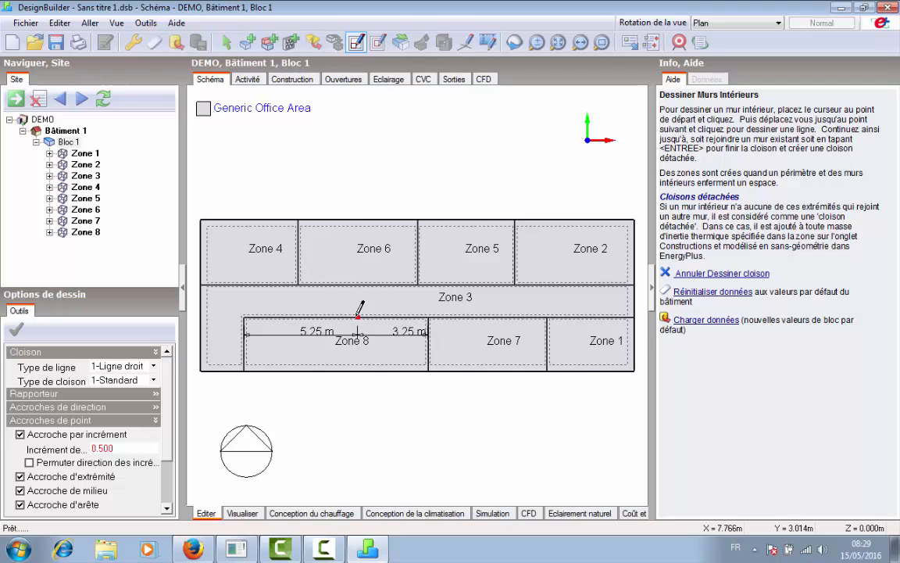
left_click(357, 315)
left_click(321, 371)
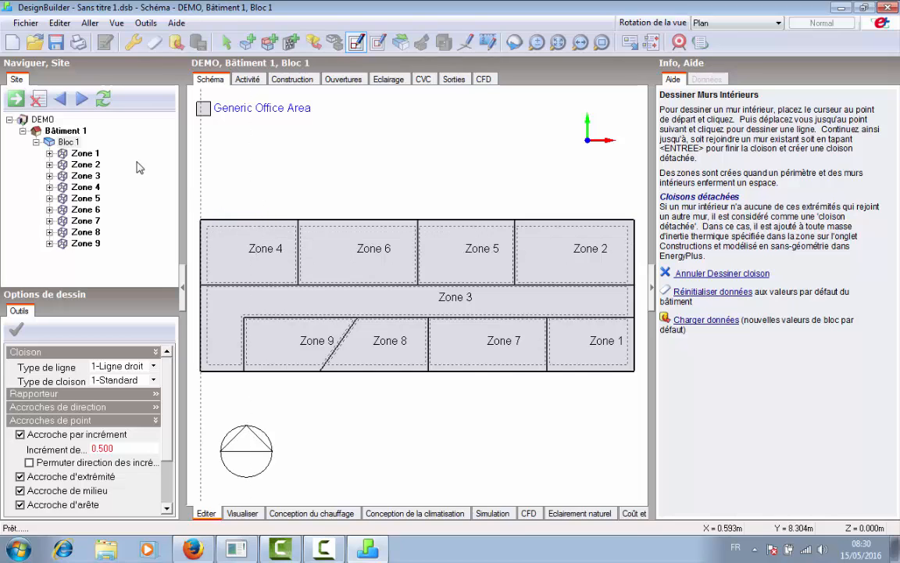
- Open Zone 4's outer wall Mur - 13.500 m2 - 0.0° and display its exterior face in the Axonométrique view
left_click(74, 188)
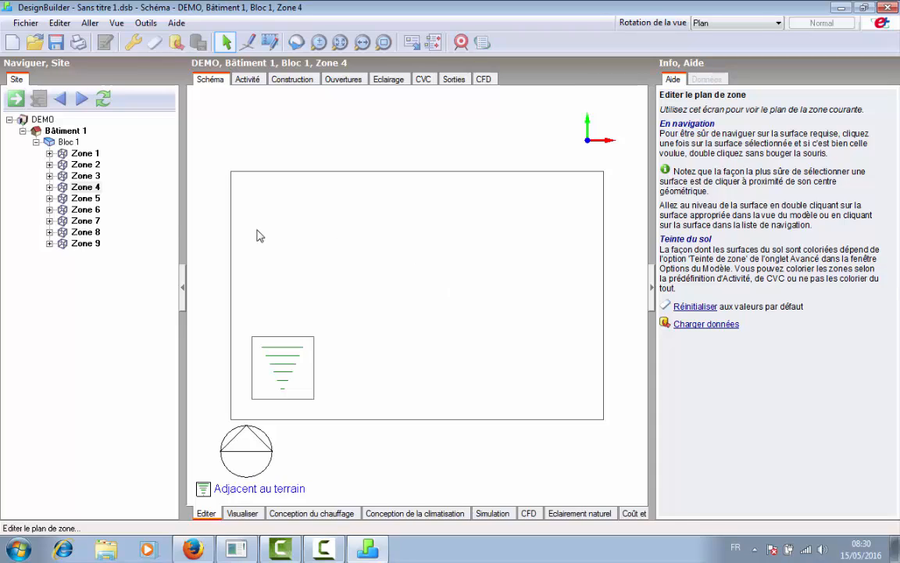
left_click(49, 189)
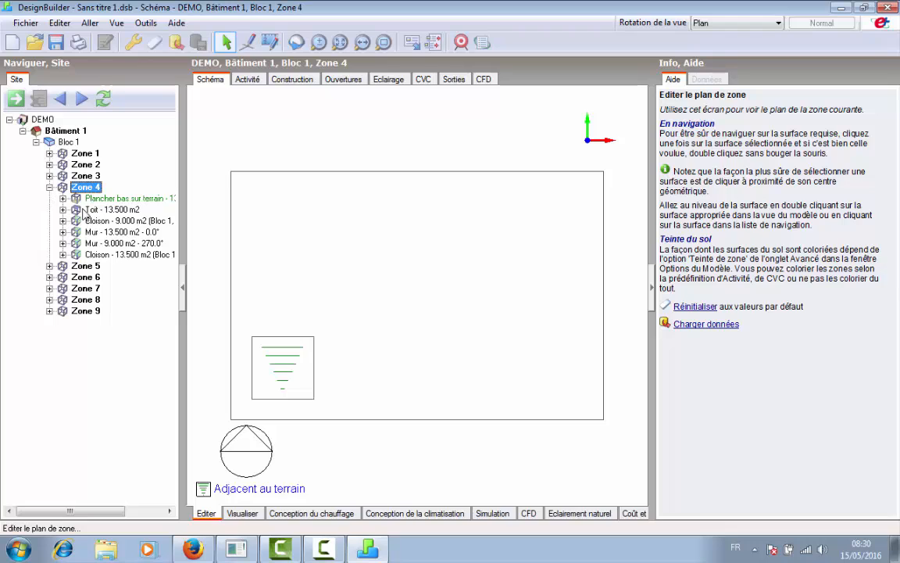
left_click(129, 232)
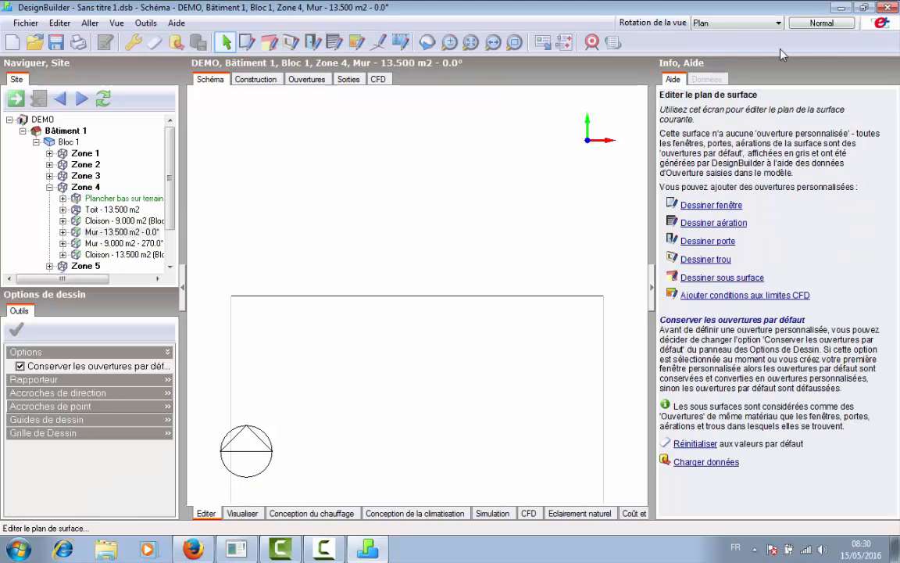
left_click(719, 22)
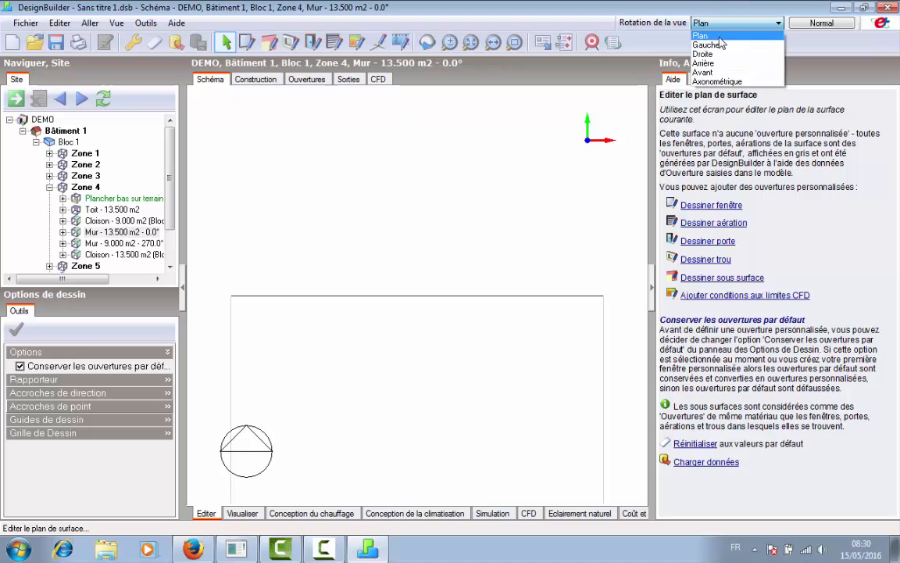
left_click(718, 81)
scroll(396, 320, "down", 5)
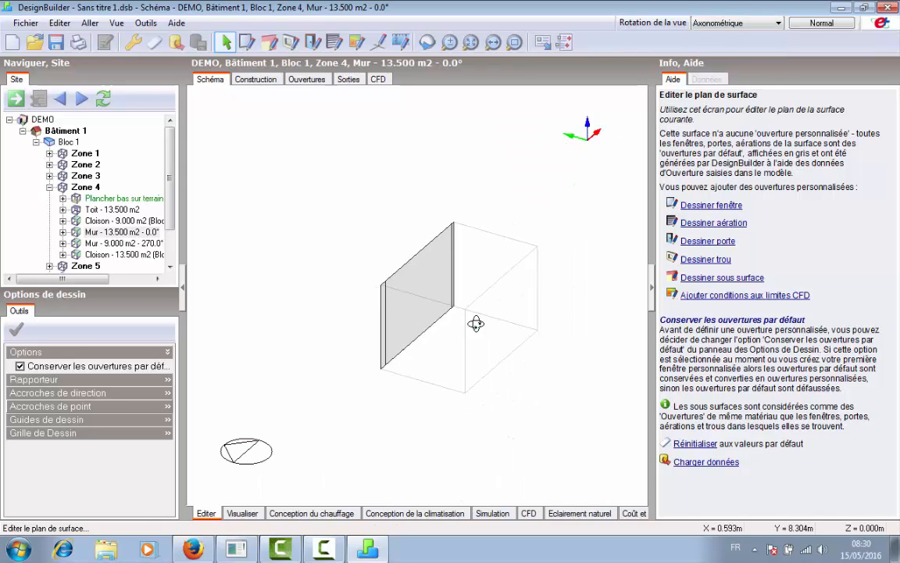
middle_click_drag(476, 321, 328, 305)
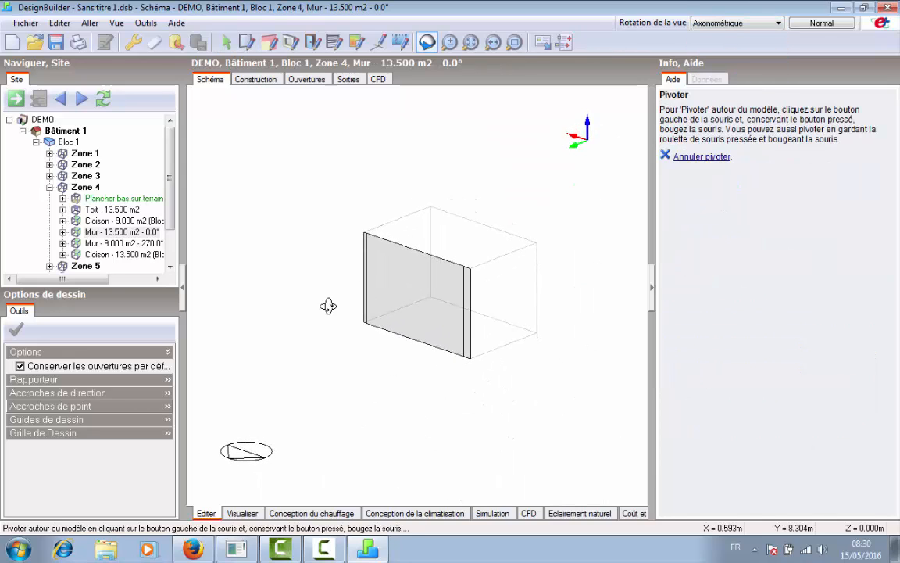
middle_click(365, 351)
left_click(150, 231)
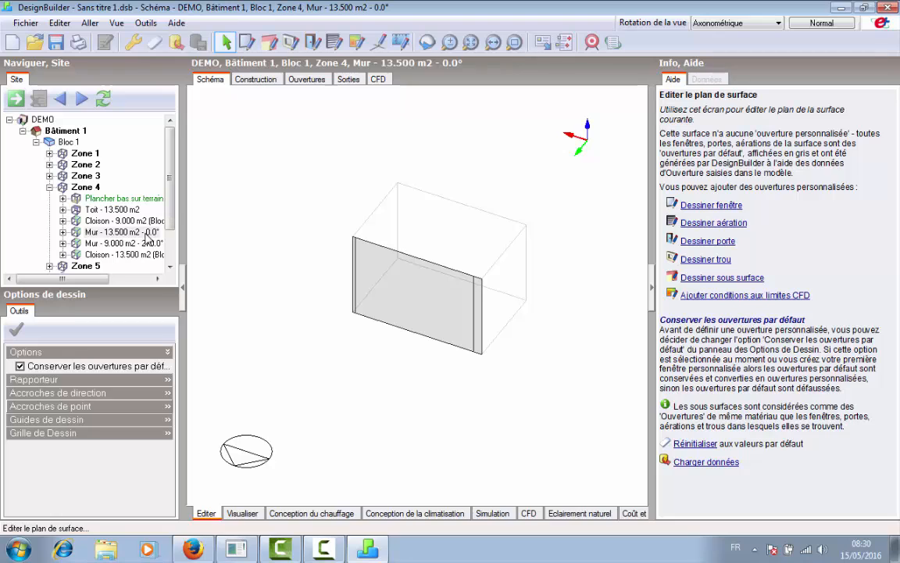
- Draw construction lines on the wall: 1 m along the base from its lower-left inner corner, and 1 m straight up from that point
scroll(421, 277, "up", 3)
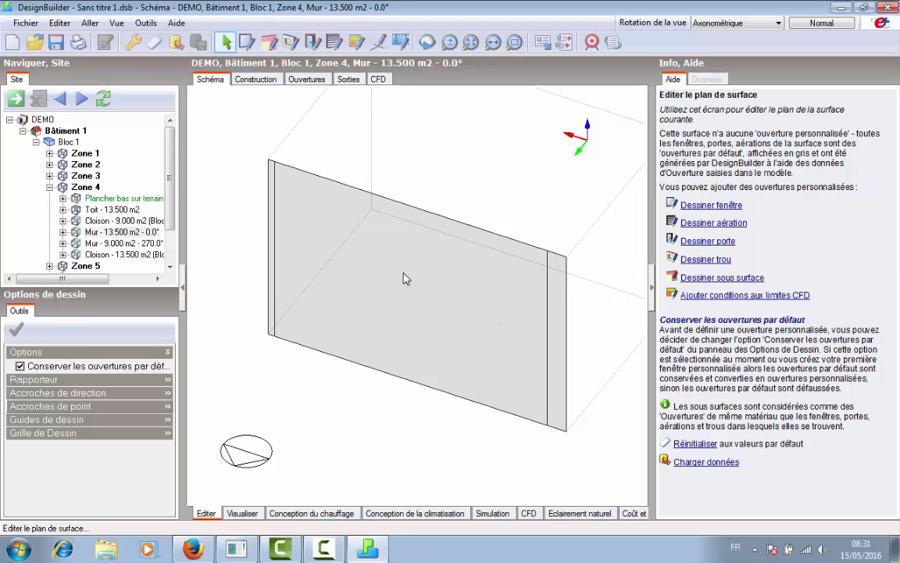
left_click(381, 44)
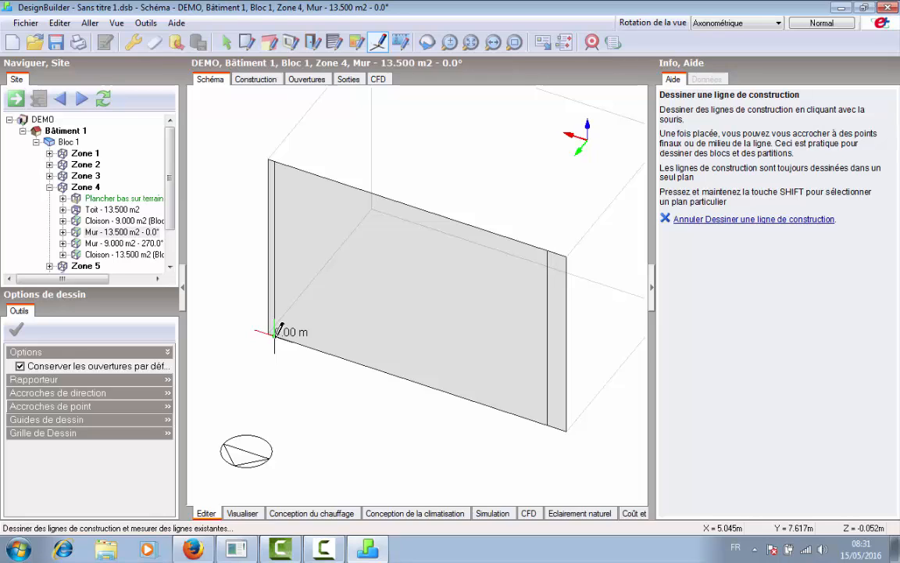
left_click(274, 332)
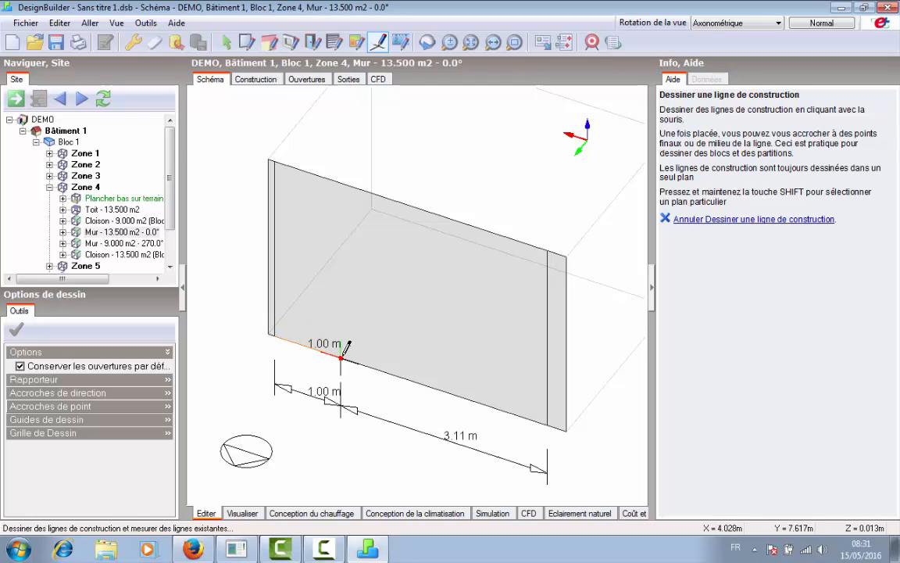
left_click(342, 357)
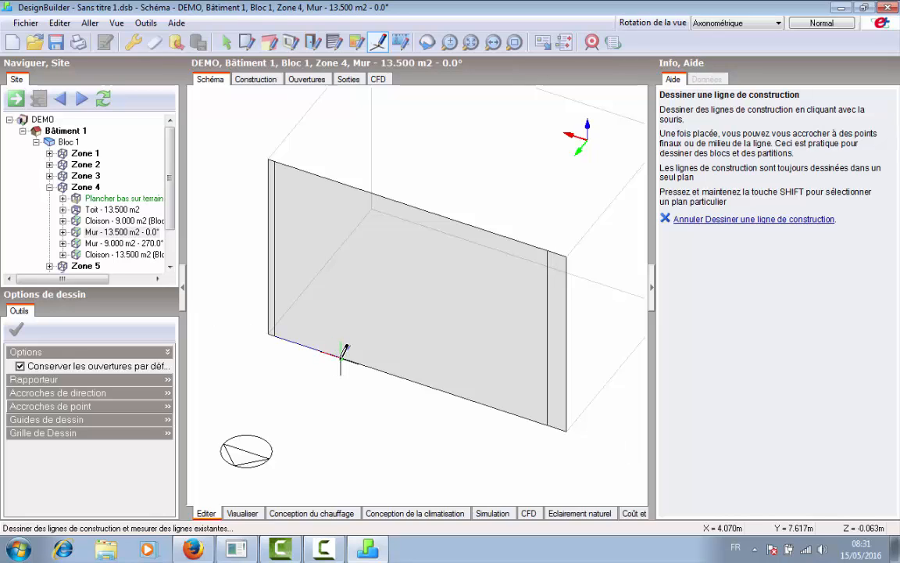
left_click(341, 355)
left_click(341, 300)
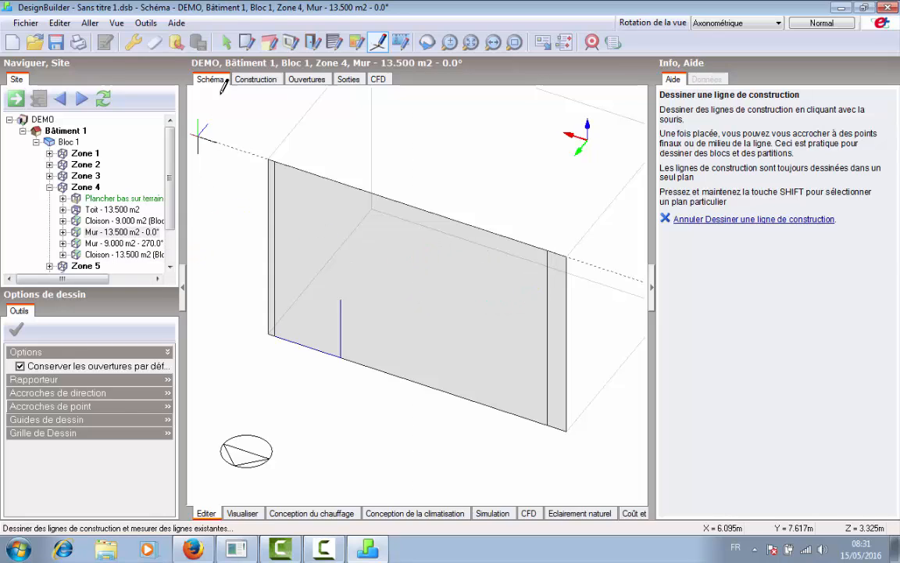
- Turn off increment snapping and draw a rectangular window 2 m by 1 m with its lower-left corner at the top of the vertical construction line
left_click(247, 42)
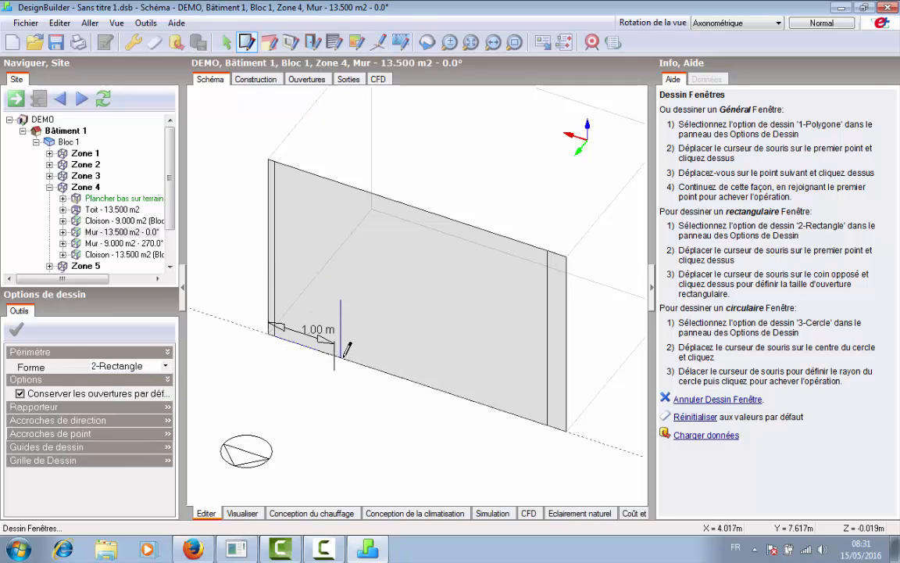
scroll(360, 304, "up", 2)
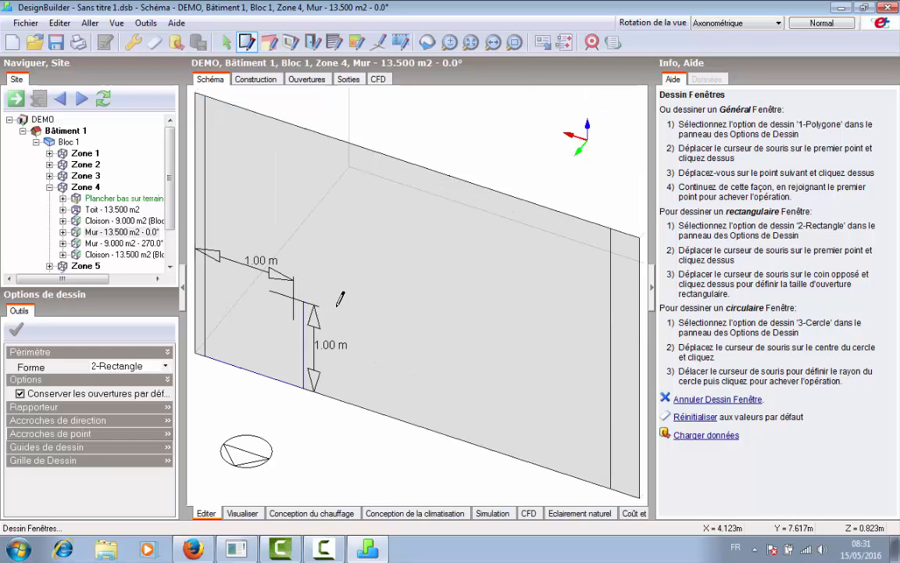
left_click(69, 435)
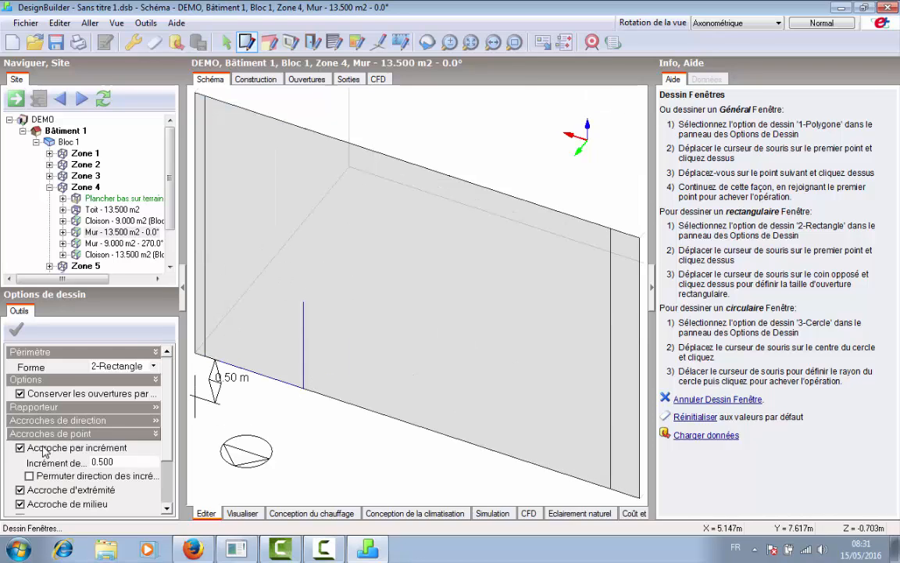
left_click(45, 452)
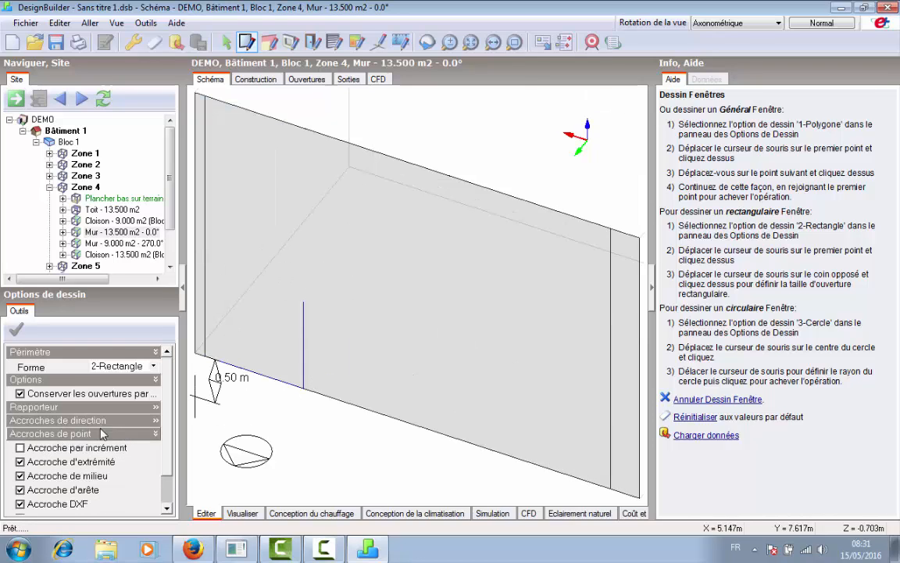
left_click(305, 300)
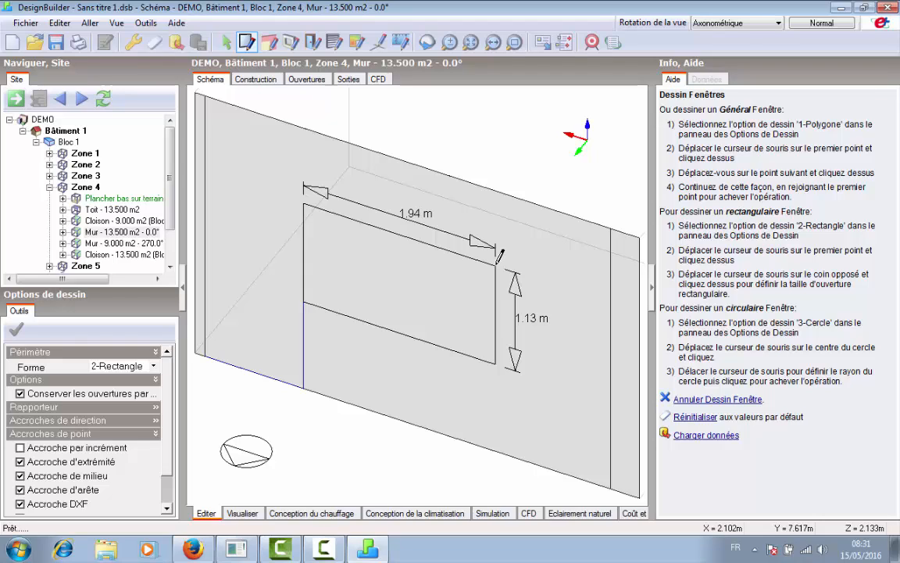
type("2.1")
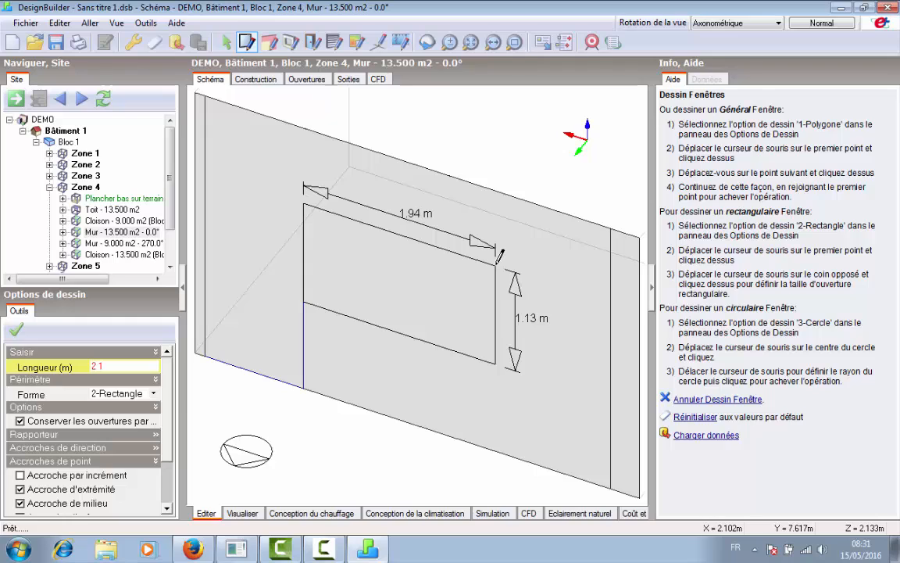
key("Return")
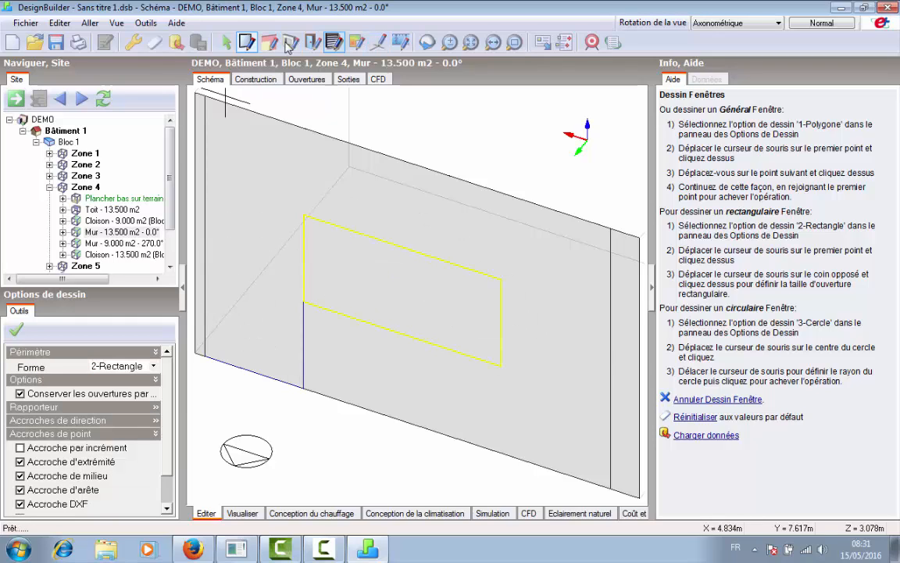
left_click(225, 42)
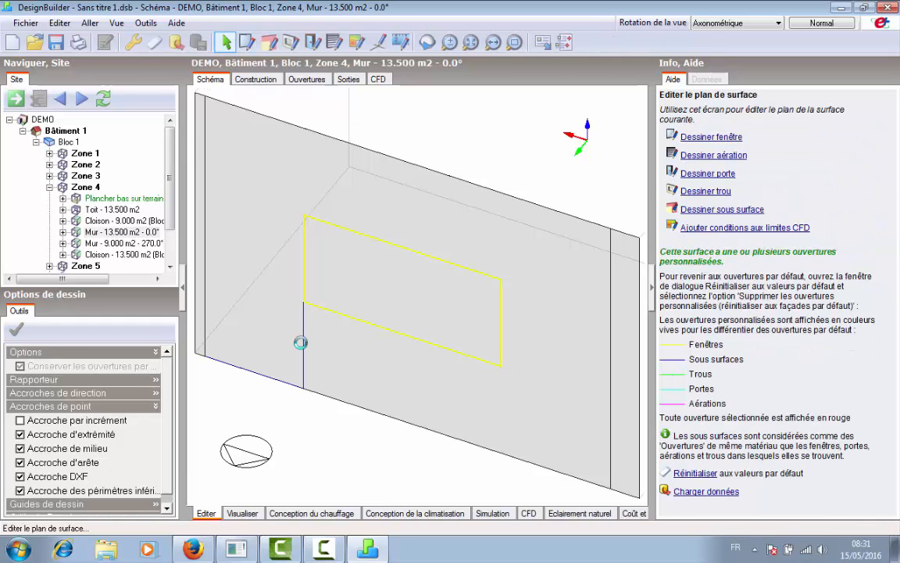
- Delete both construction lines on the wall, the one along its base and the vertical one below the window
left_click(283, 388)
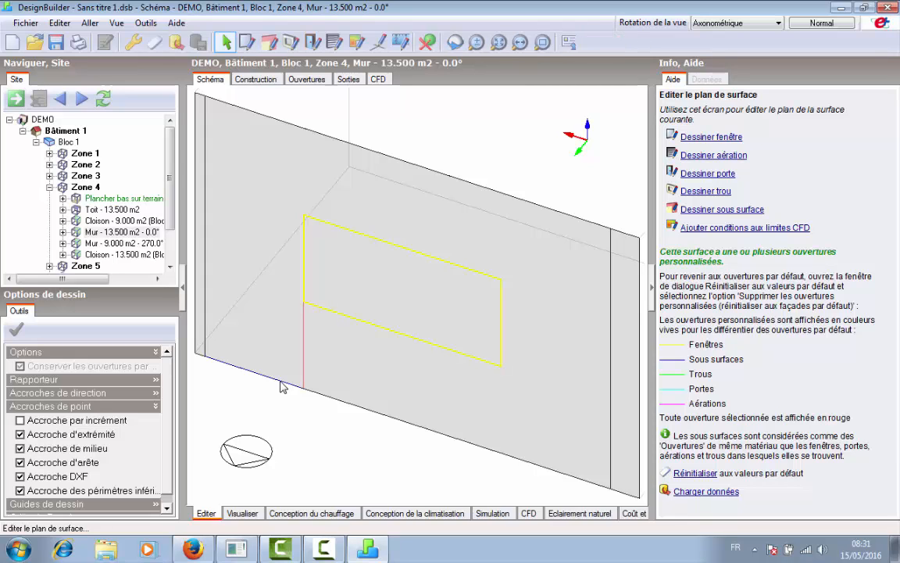
left_click(283, 388)
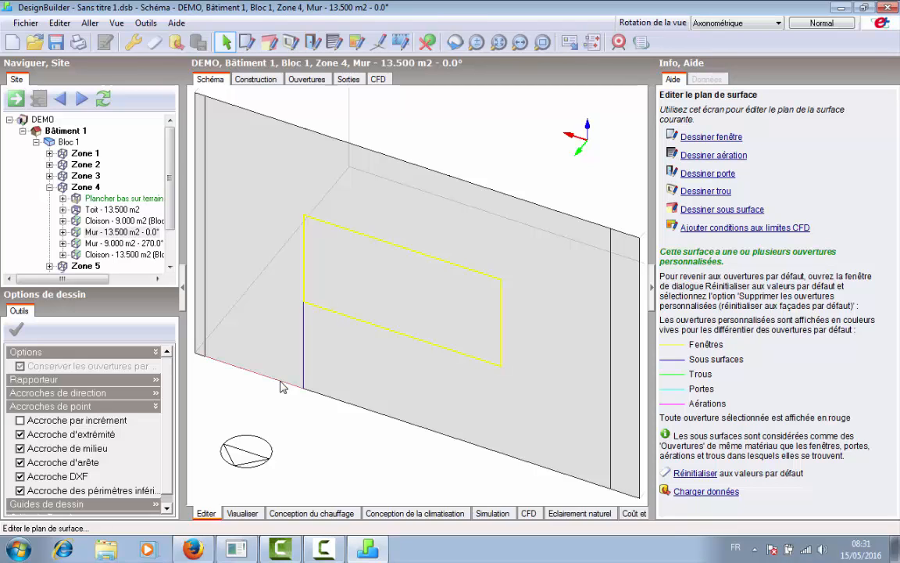
key("Delete")
key("Return")
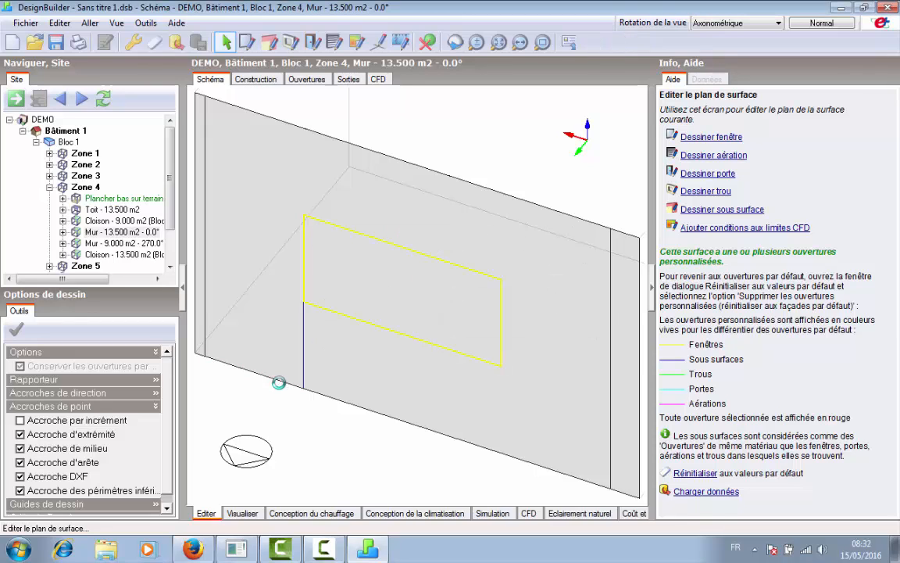
left_click(304, 352)
key("Delete")
key("Return")
scroll(349, 270, "down", 3)
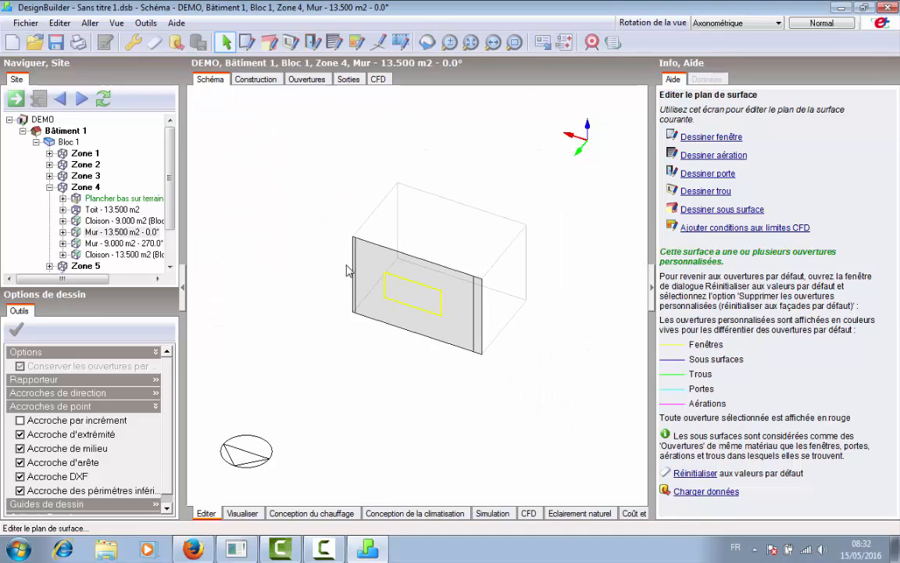
- Return to the Bâtiment 1 level, switch the view rotation to Plan and open the layout of Bloc 1
left_click(71, 131)
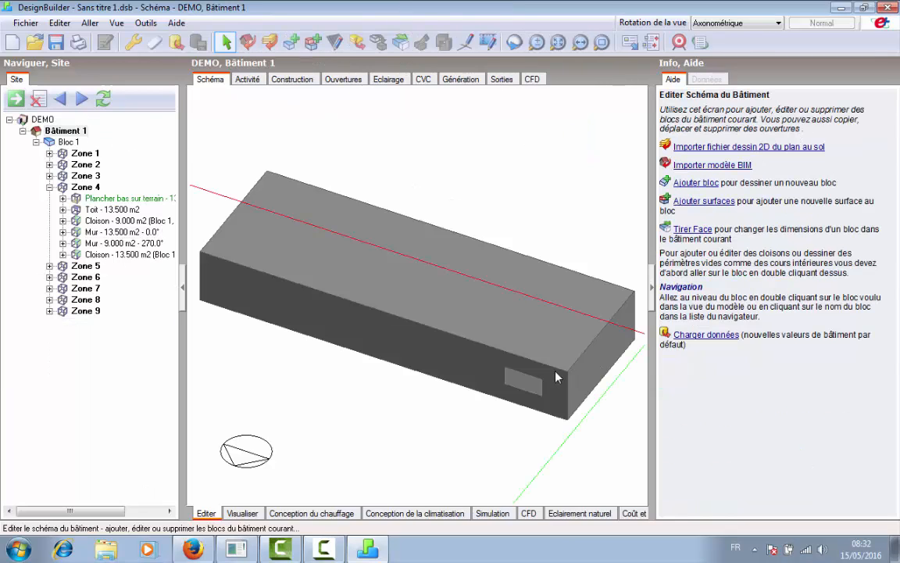
left_click(734, 23)
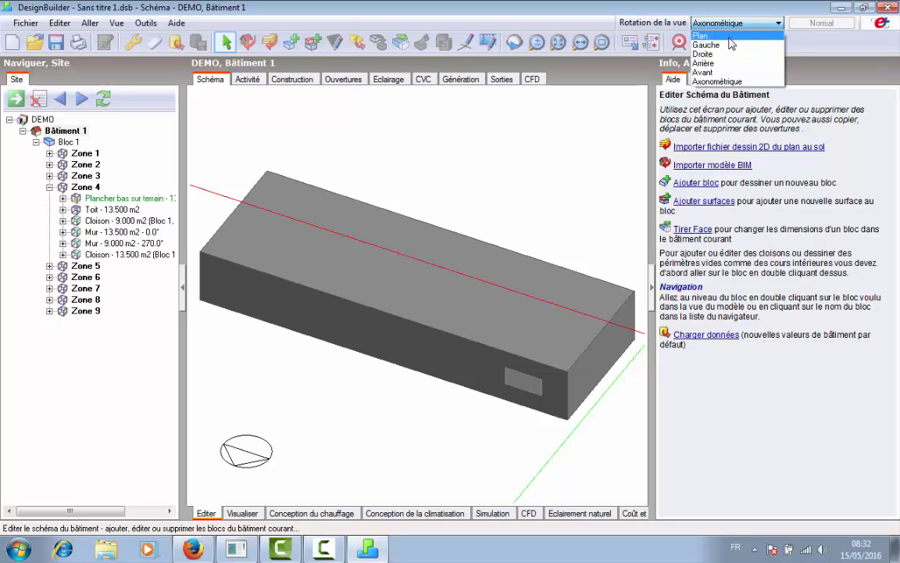
left_click(726, 40)
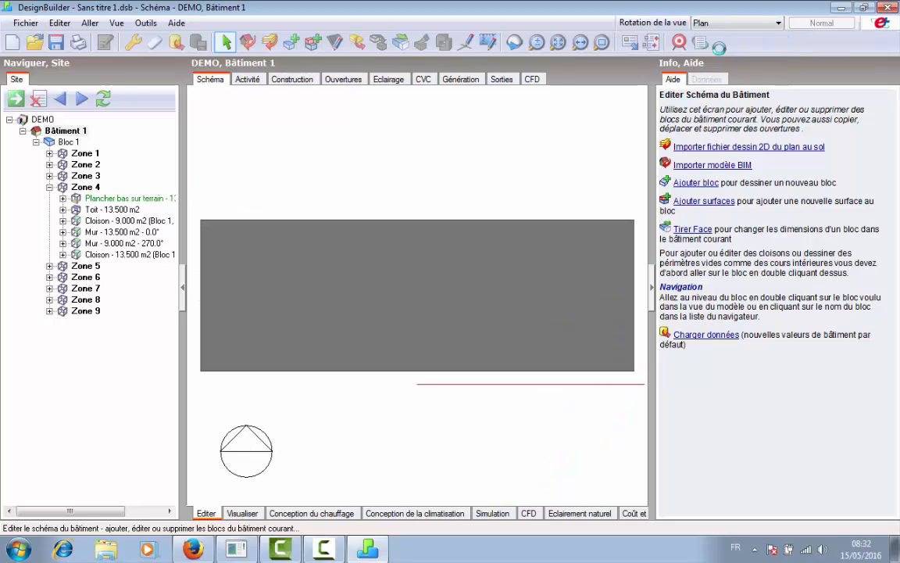
left_click(64, 143)
double_click(266, 244)
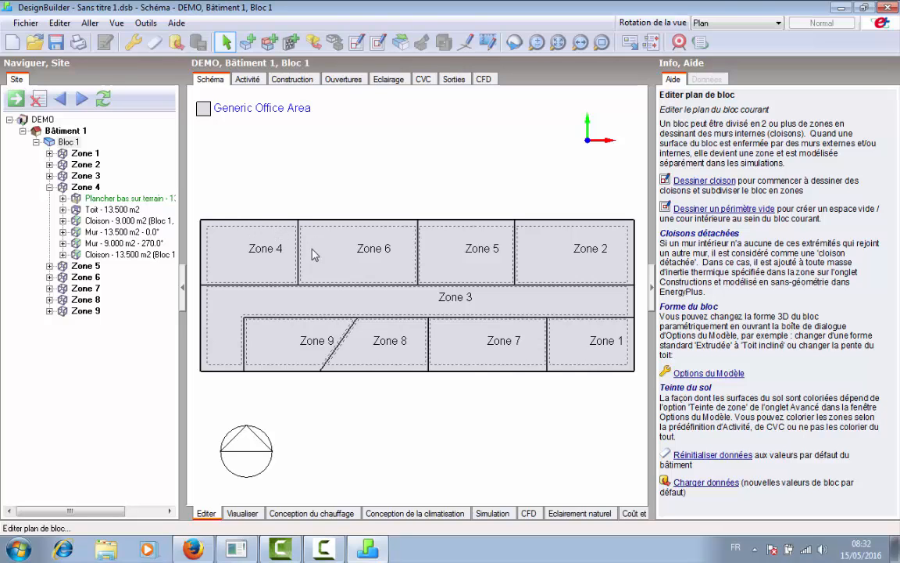
- Examine the window in Zone 4's outer wall in 3D, from inside and outside the block and close up
left_click_drag(328, 263, 589, 296)
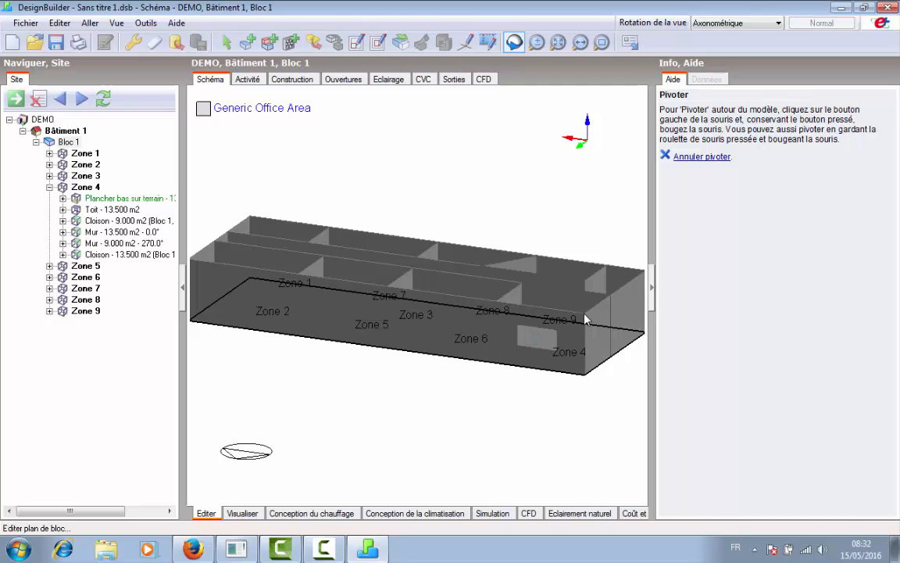
middle_click_drag(584, 316, 459, 339)
left_click_drag(459, 338, 435, 191)
key("Escape")
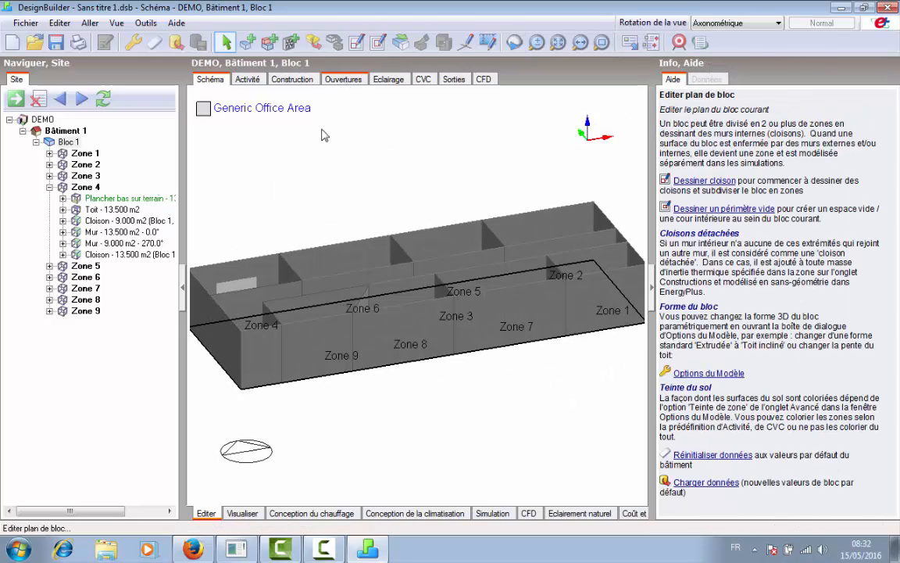
middle_click_drag(383, 321, 643, 267)
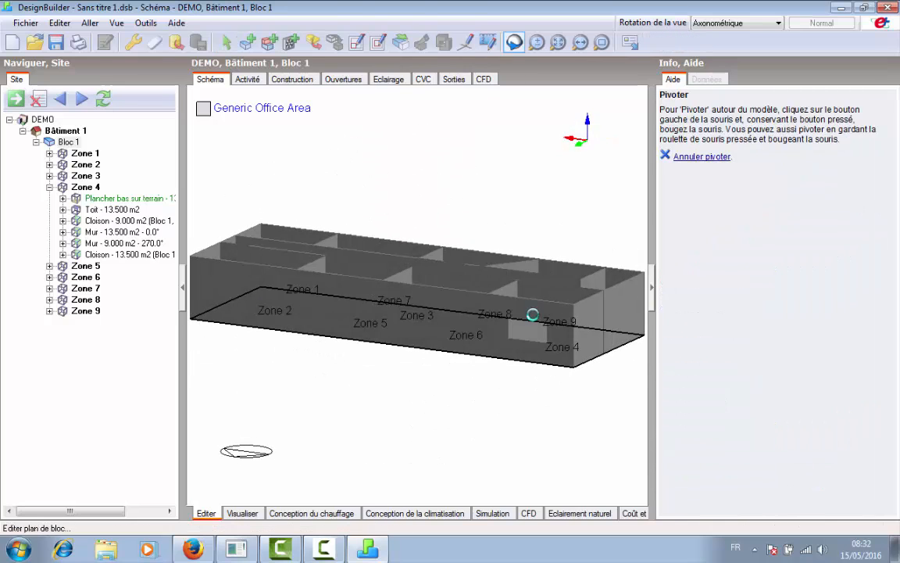
middle_click_drag(536, 320, 516, 372)
scroll(486, 414, "up", 3)
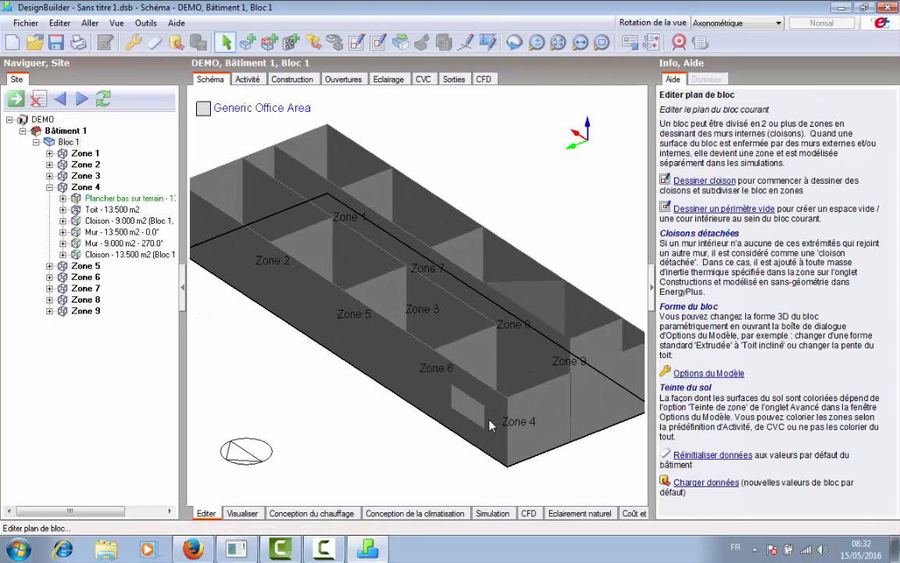
scroll(512, 448, "up", 3)
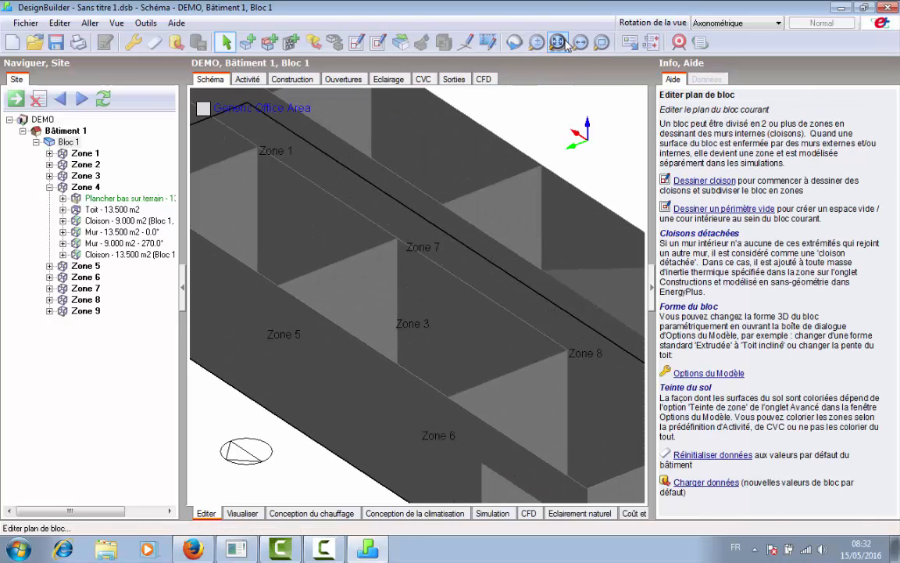
left_click(580, 42)
left_click_drag(476, 205, 375, 118)
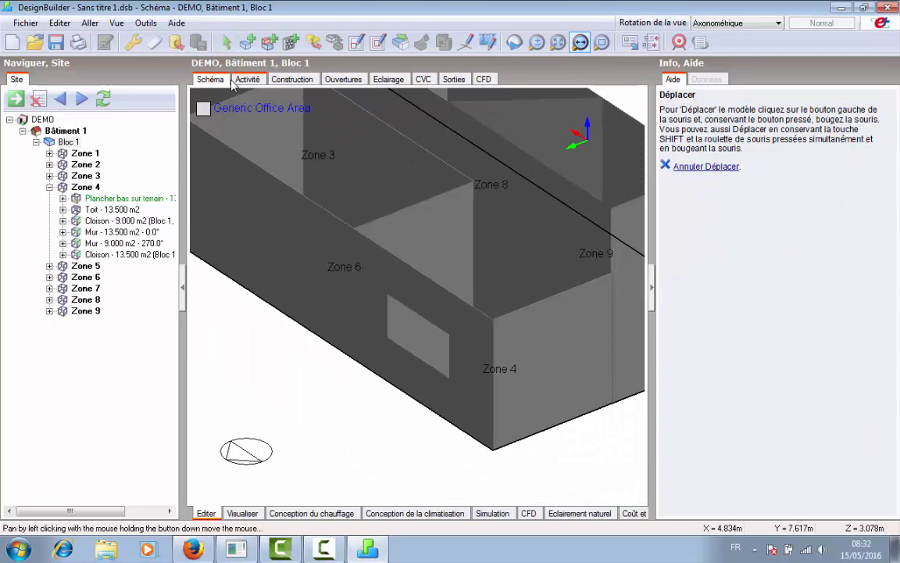
- Begin adding a block of type 3-Bloc composant and set its perimeter shape to 2-Rectangle
left_click(247, 43)
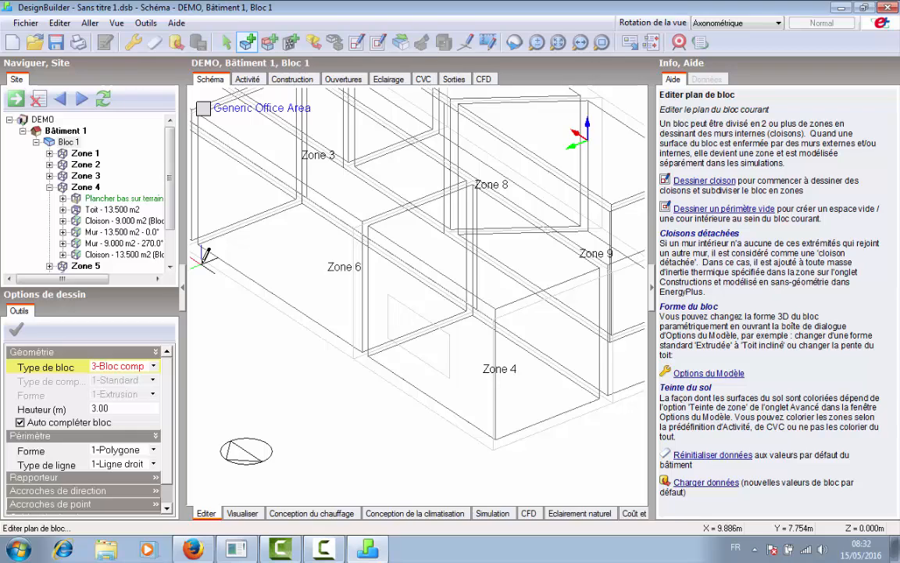
left_click(135, 369)
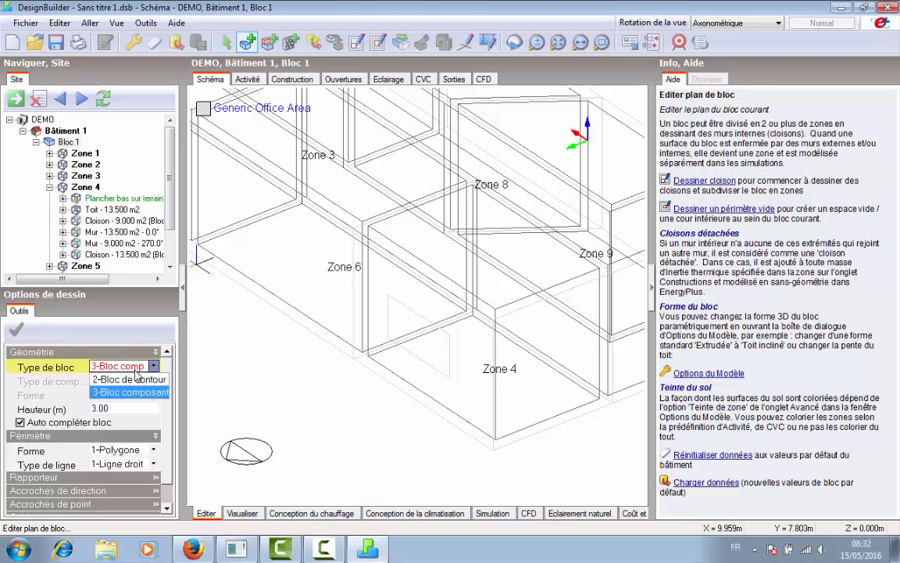
left_click(131, 393)
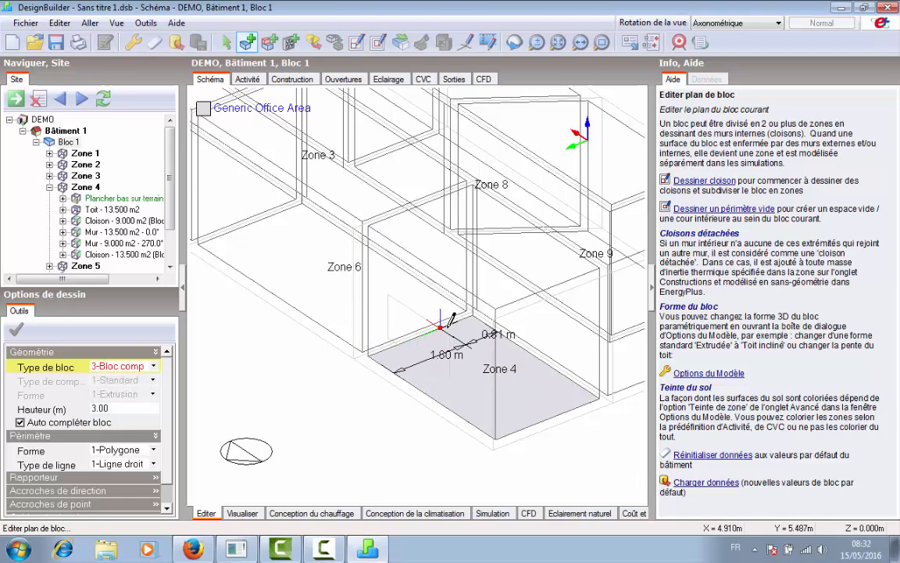
scroll(453, 332, "up", 1)
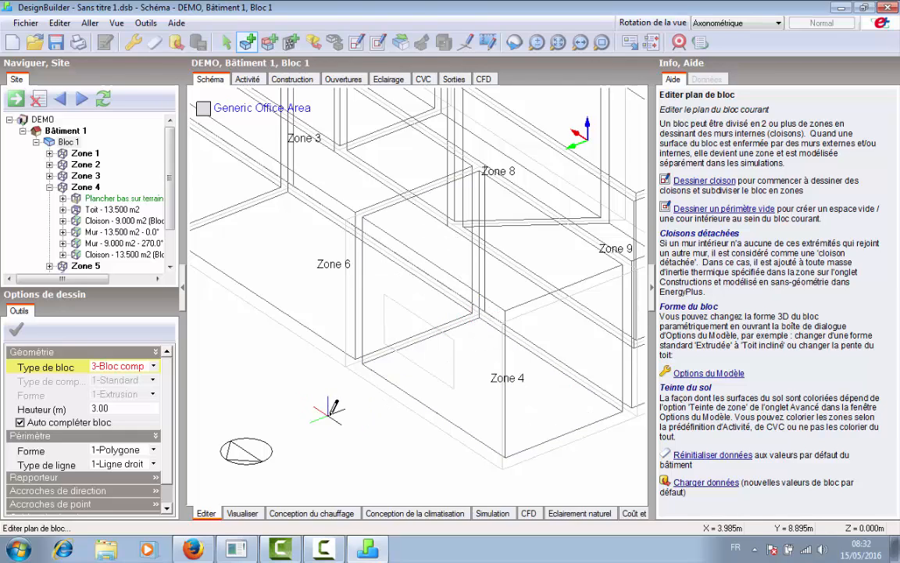
scroll(305, 368, "down", 1)
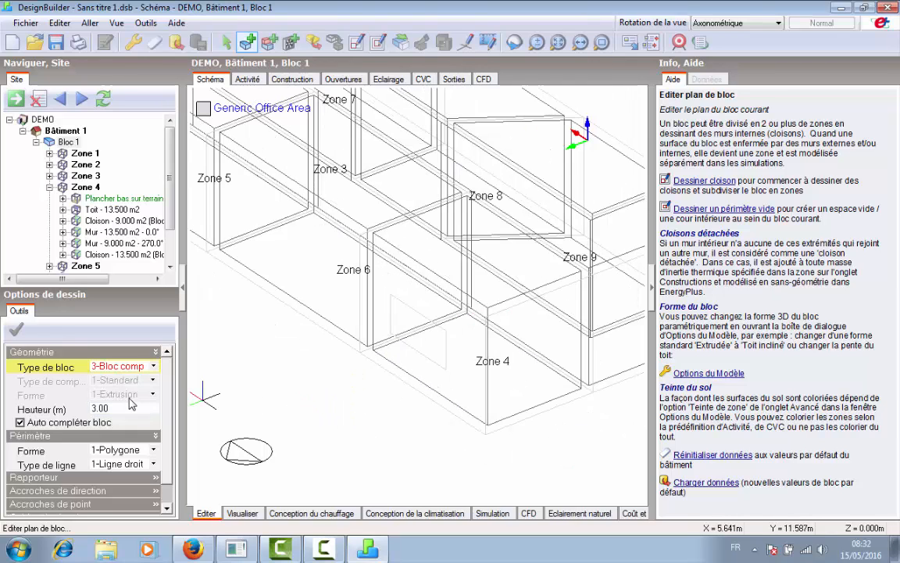
left_click(125, 449)
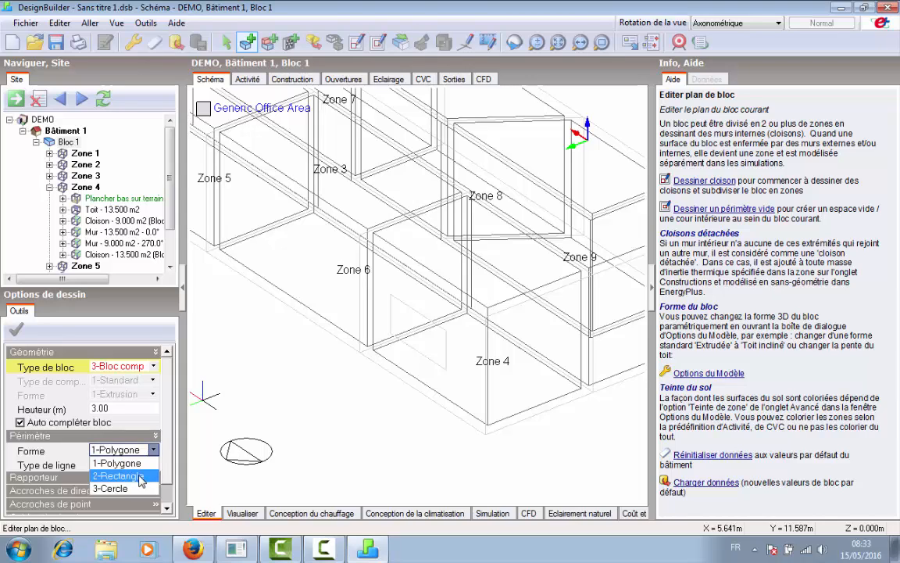
left_click(117, 476)
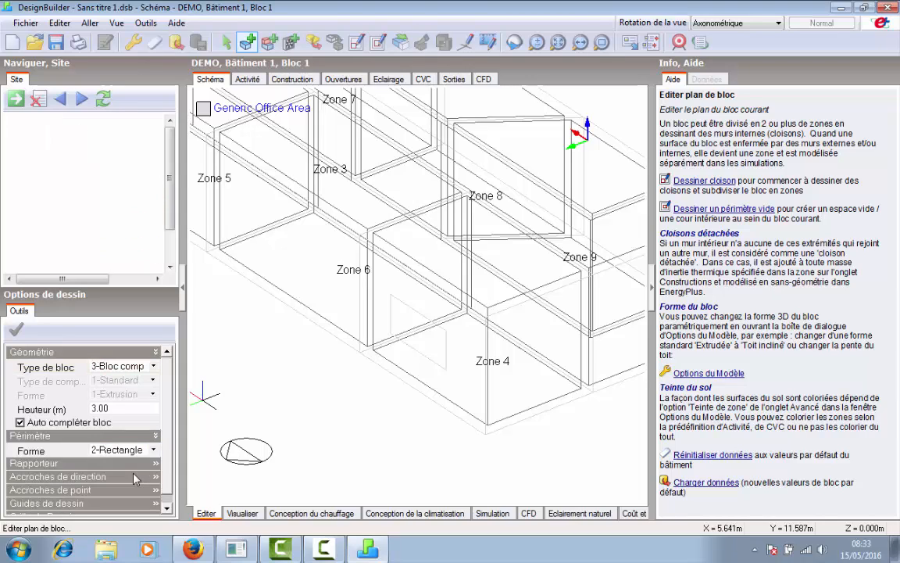
- Set the component block's height (Hauteur) to 0.3 m and apply it
key("shift+Tab")
key("shift+Tab")
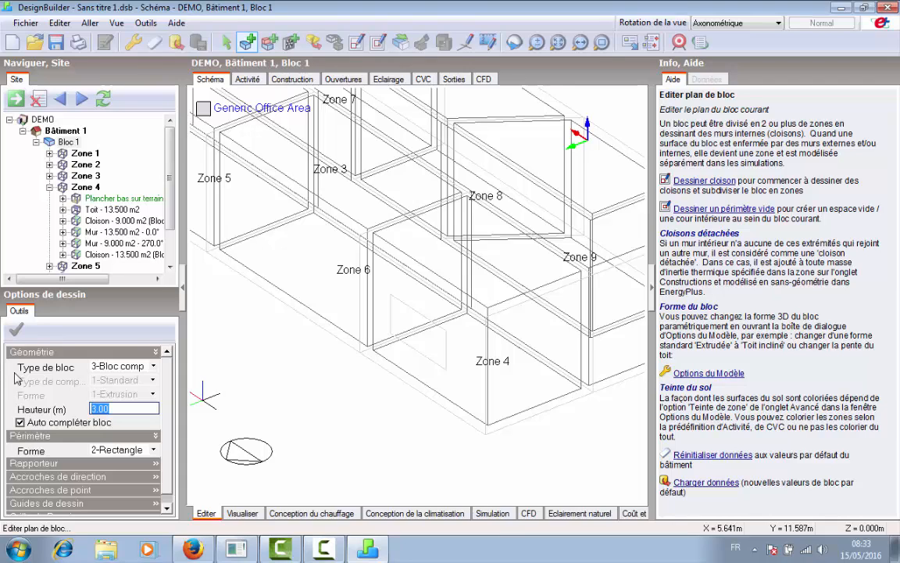
type("0")
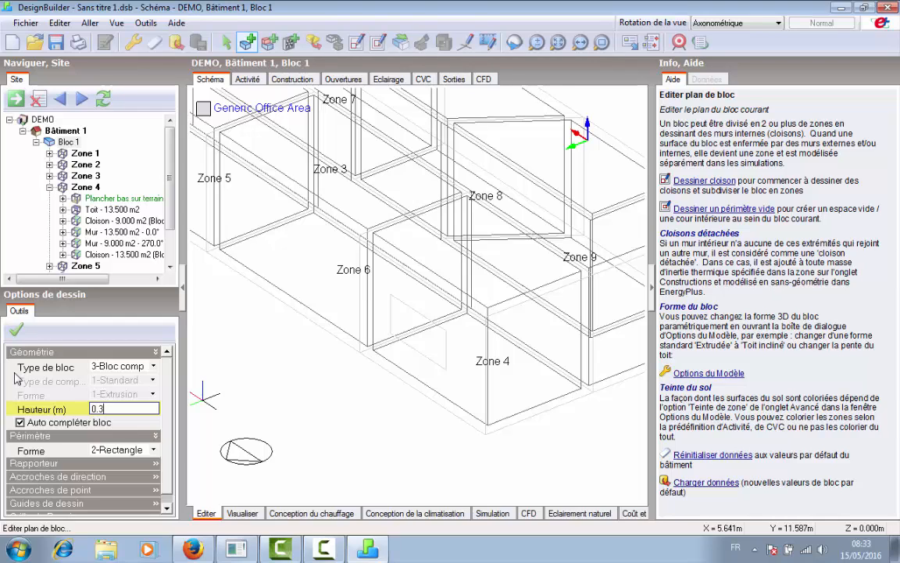
type(".3")
left_click(15, 330)
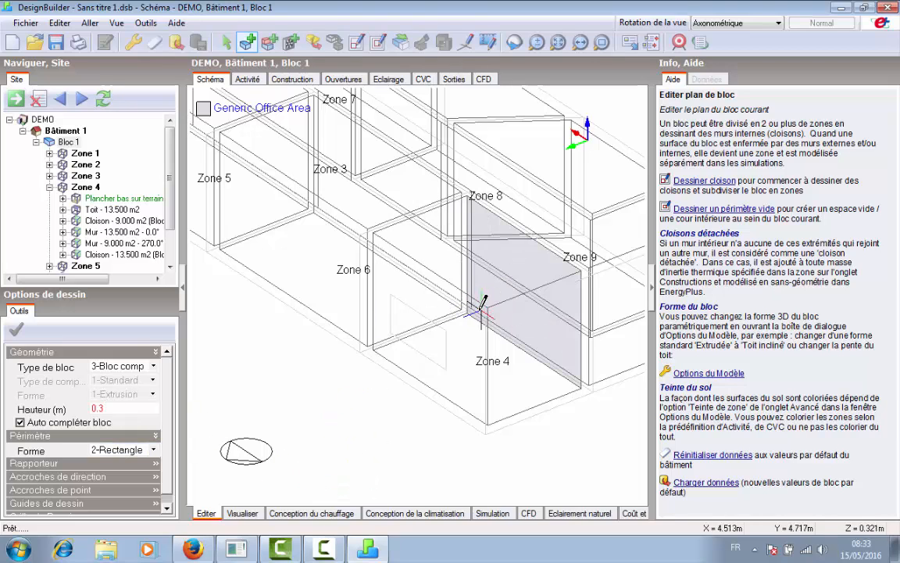
- At the Bâtiment 1 level, draw a rectangular component block projecting outward from the roof corner above Zone 4's window
left_click(69, 131)
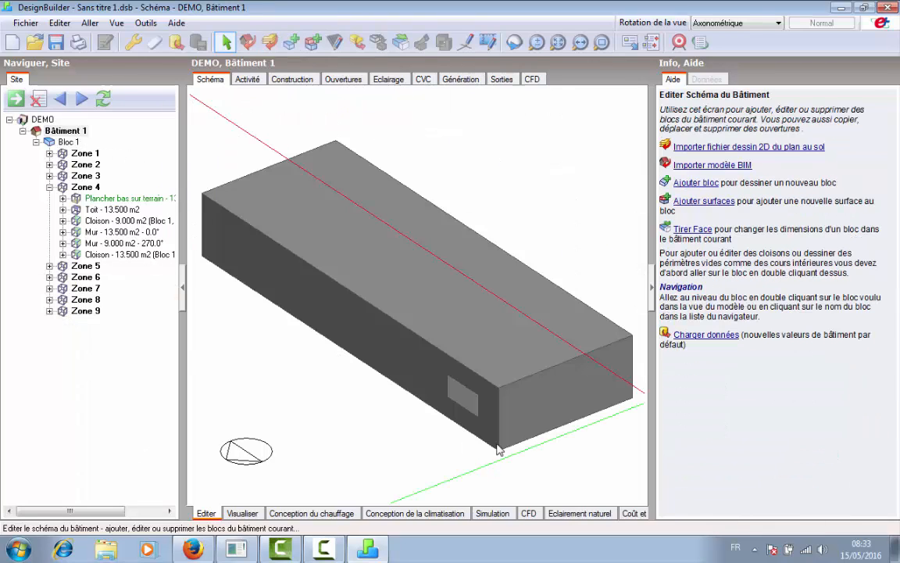
left_click(291, 43)
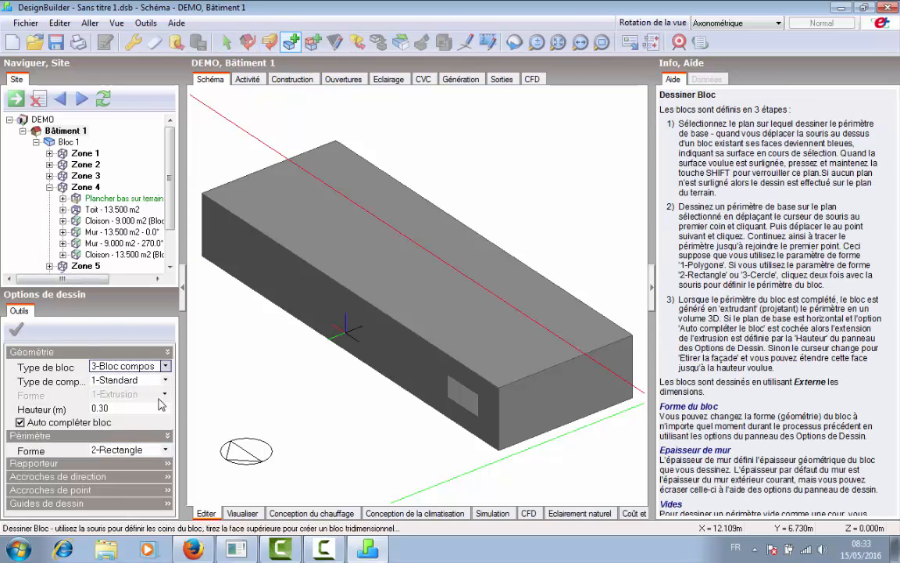
left_click(499, 384)
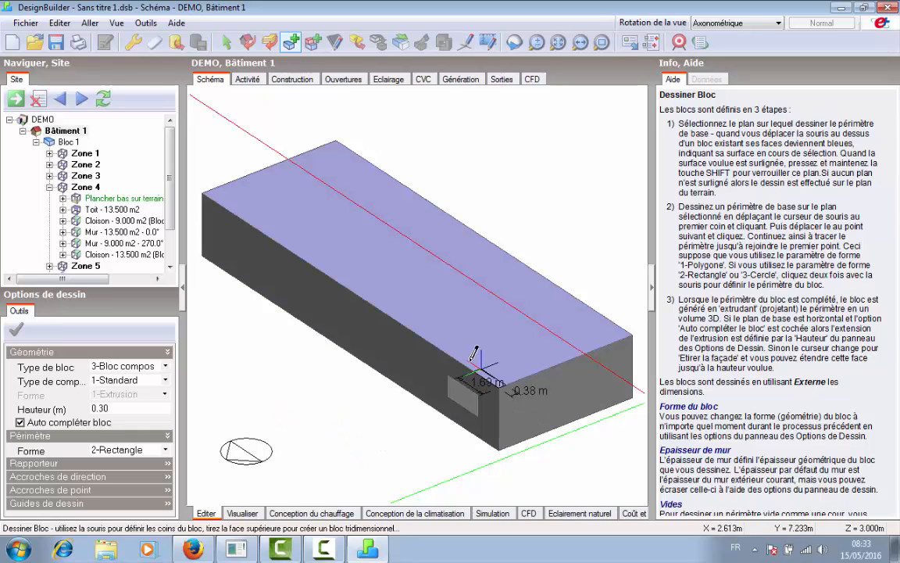
left_click(420, 370)
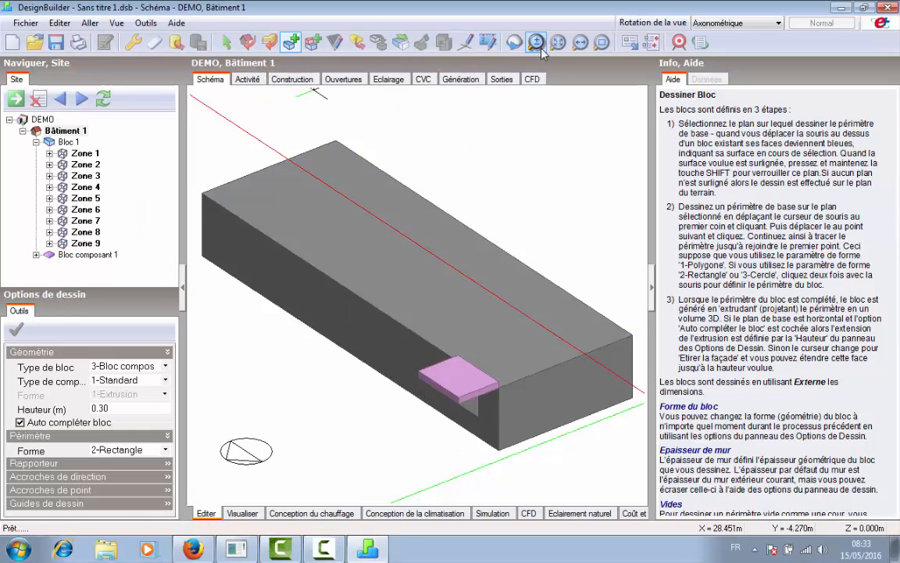
left_click(226, 41)
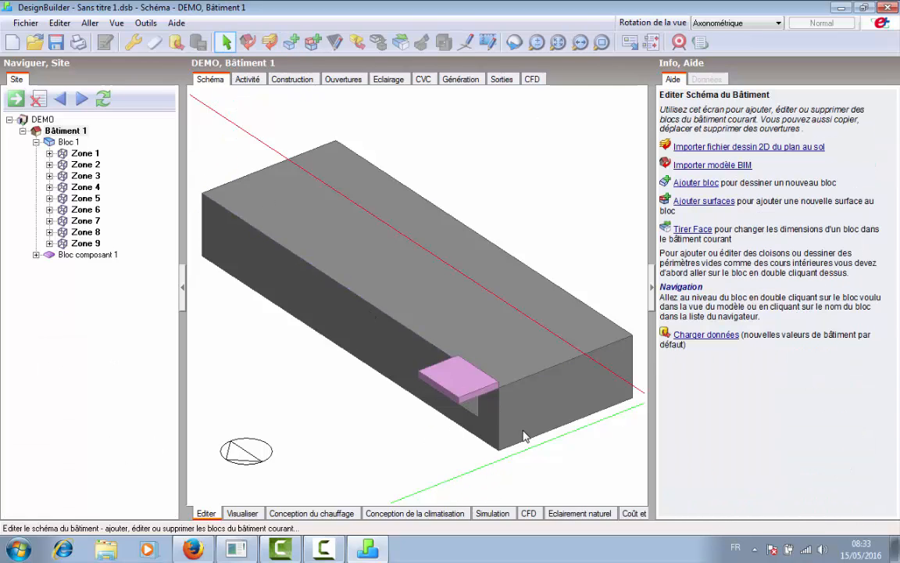
scroll(520, 438, "up", 2)
mouse_move(482, 332)
middle_mouse_down()
mouse_move(454, 388)
mouse_move(480, 381)
middle_mouse_up()
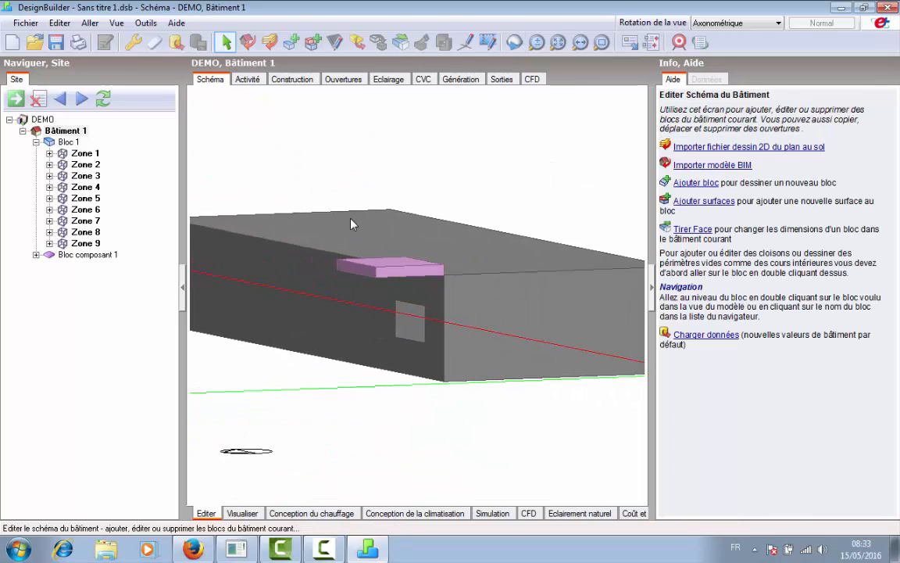
- Try to move the component-block overhang down from the corner nearest Zone 4's window
left_click(401, 275)
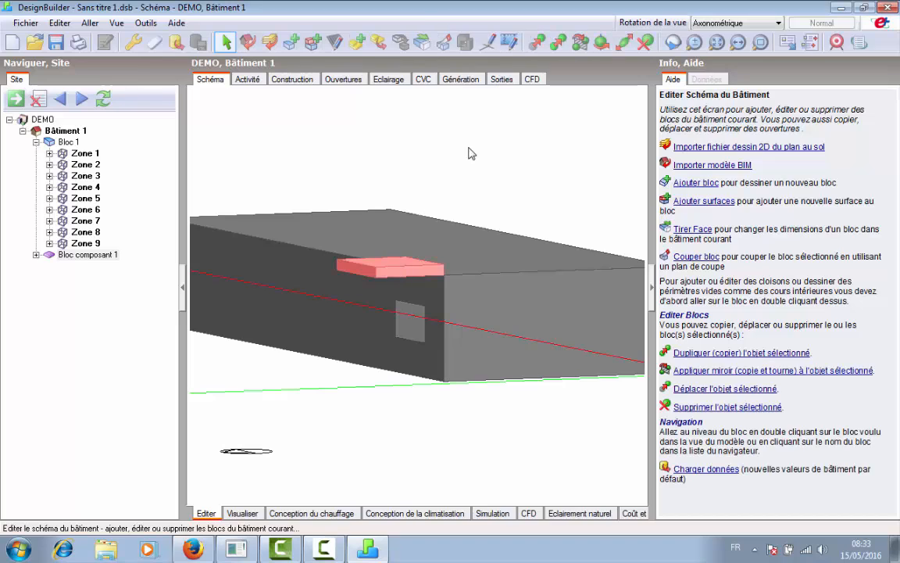
left_click(536, 41)
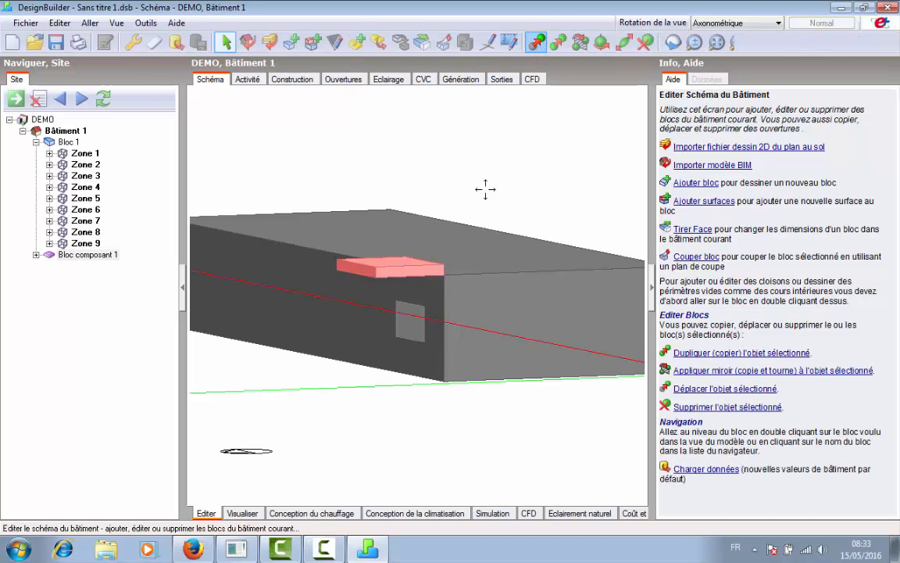
left_click(442, 264)
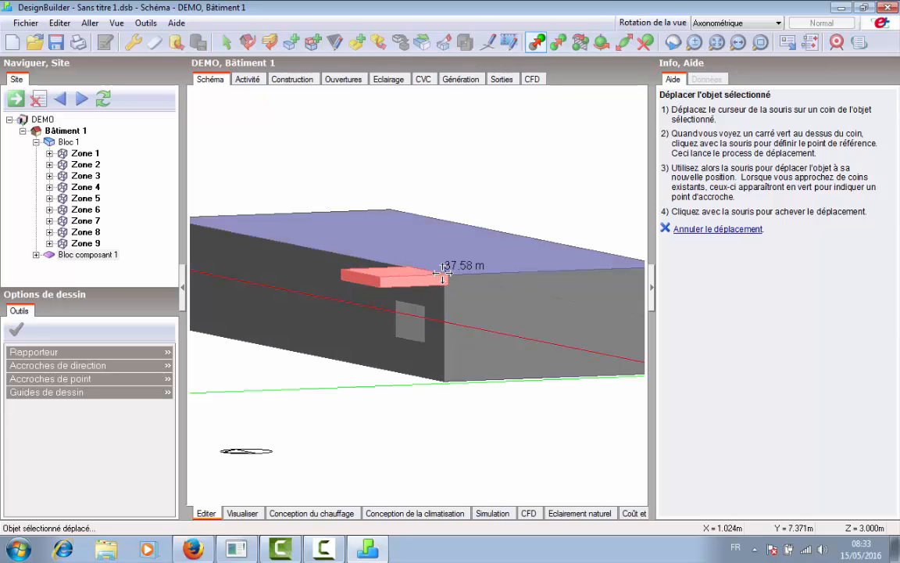
left_click(431, 257)
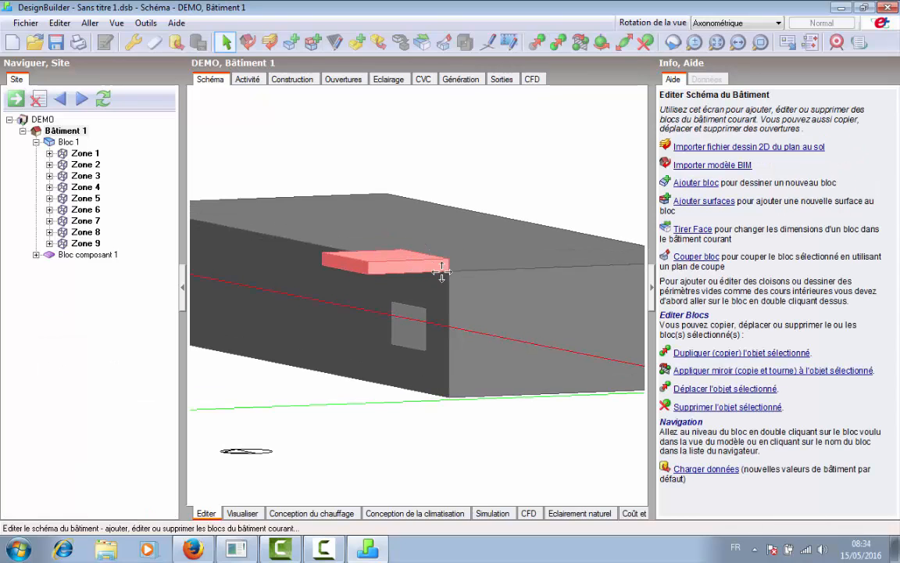
- Move the component-block overhang down from its upper corner so its top is flush with the roof edge above Zone 4's window
scroll(438, 250, "up", 3)
scroll(488, 224, "down", 1)
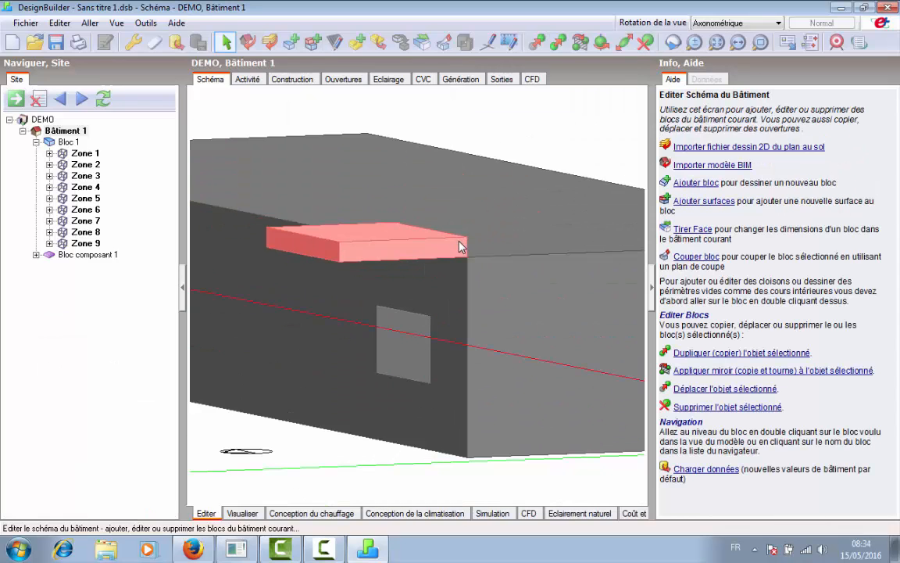
left_click(537, 42)
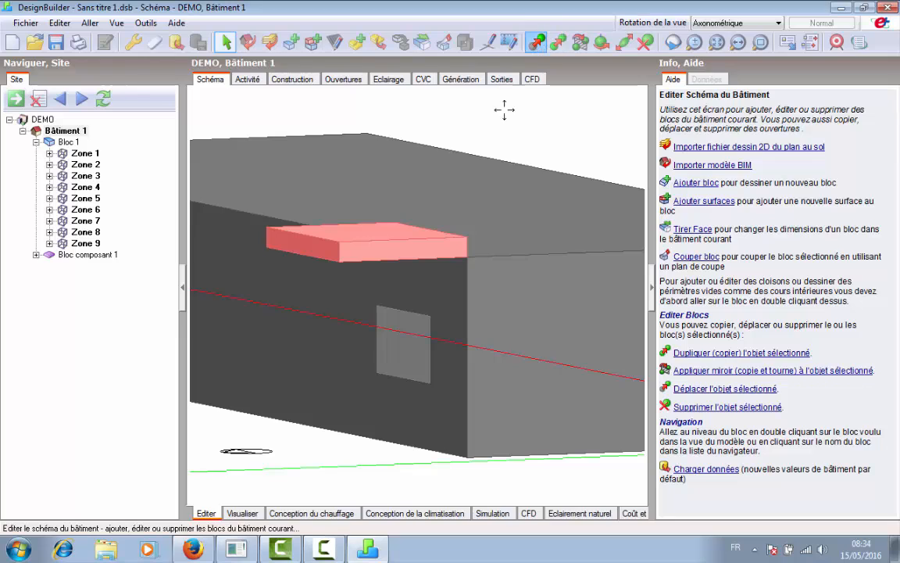
left_click(466, 237)
left_click(462, 254)
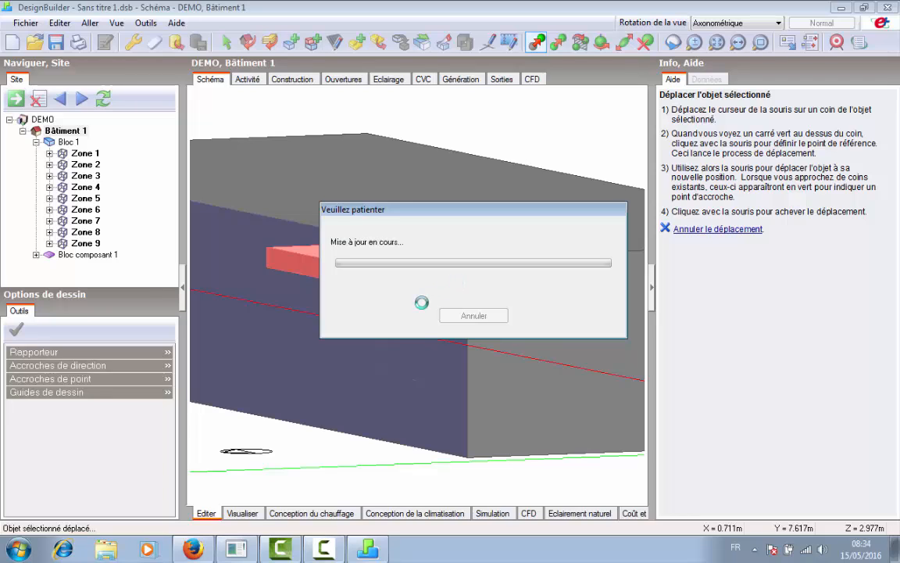
scroll(414, 302, "down", 5)
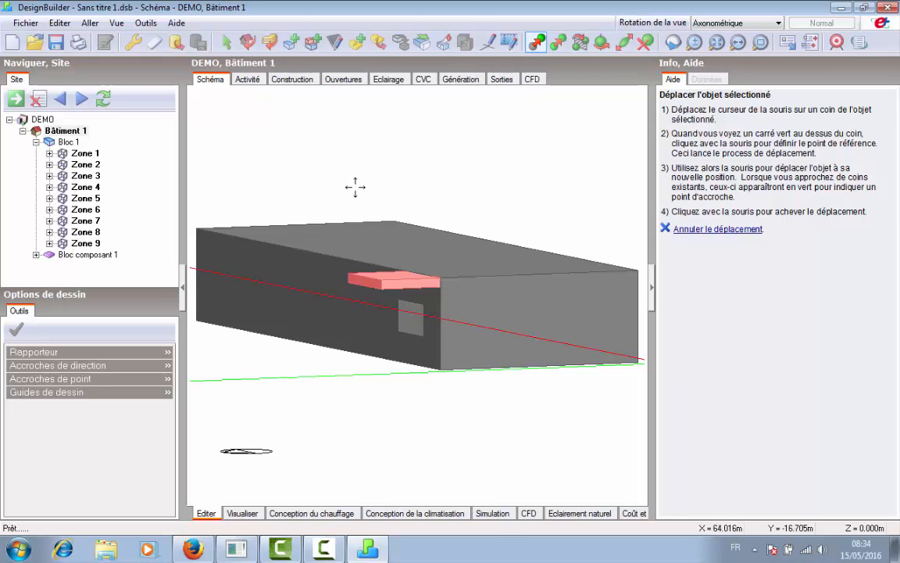
left_click(226, 41)
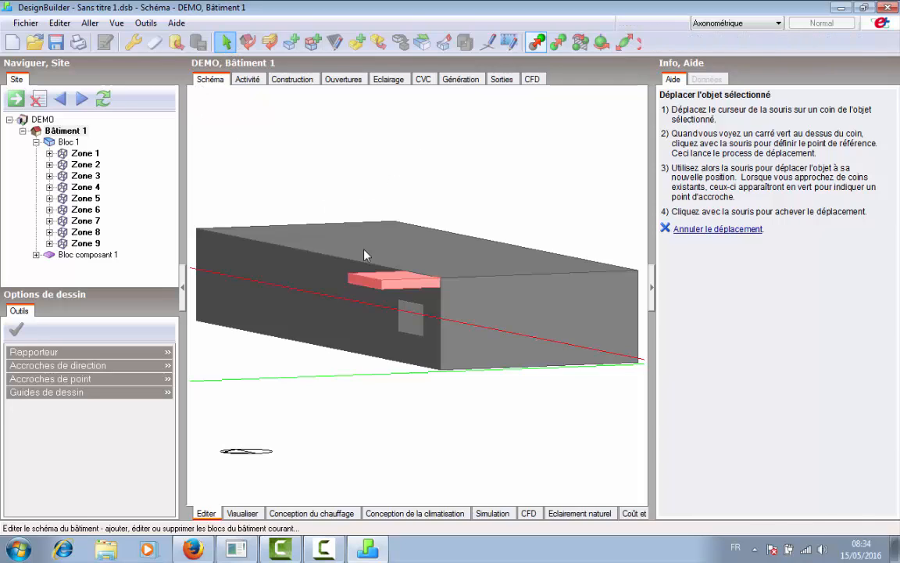
key("Escape")
- For Bâtiment 1, set the external windows' façade layout (Disposition) to Fixed height 1m, 20% glazed, and return to the 3D model
middle_click_drag(351, 297, 326, 308)
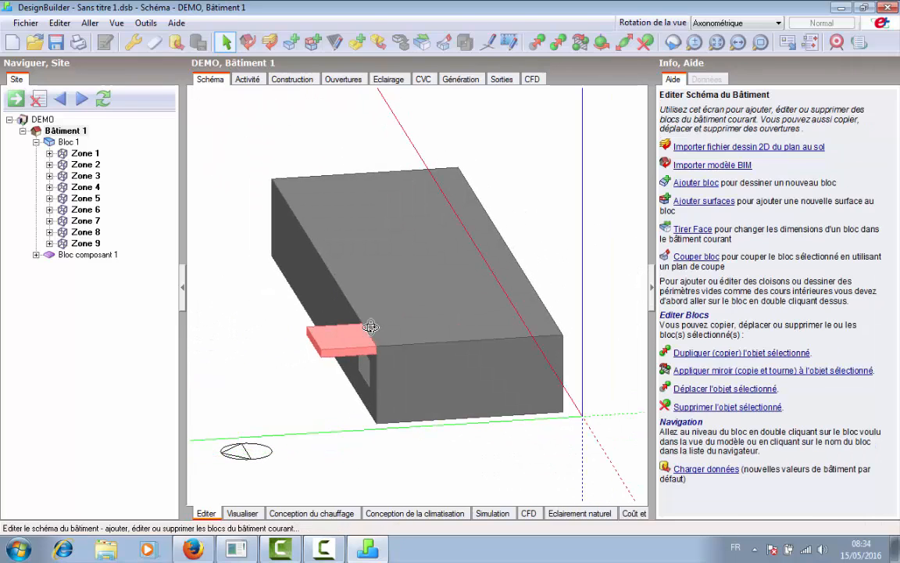
middle_click_drag(418, 346, 386, 362)
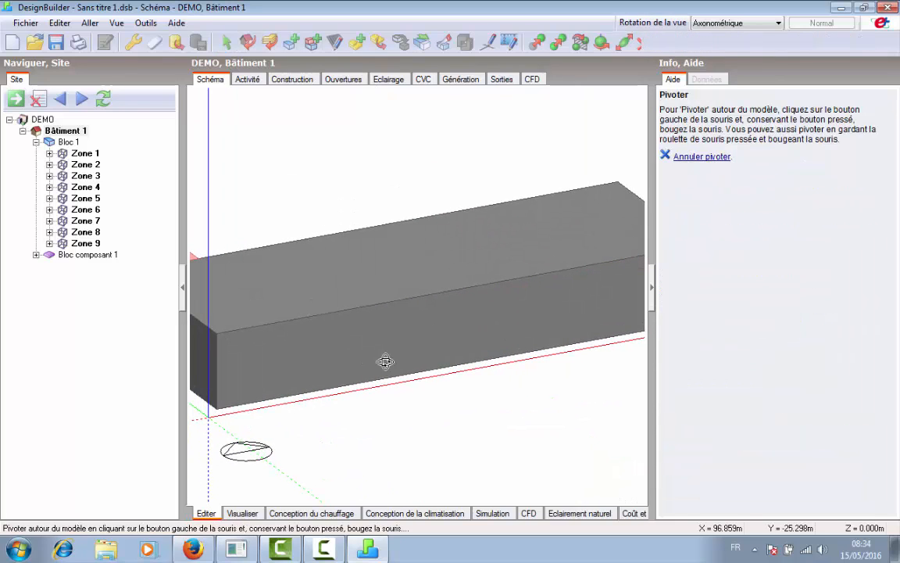
left_click(343, 79)
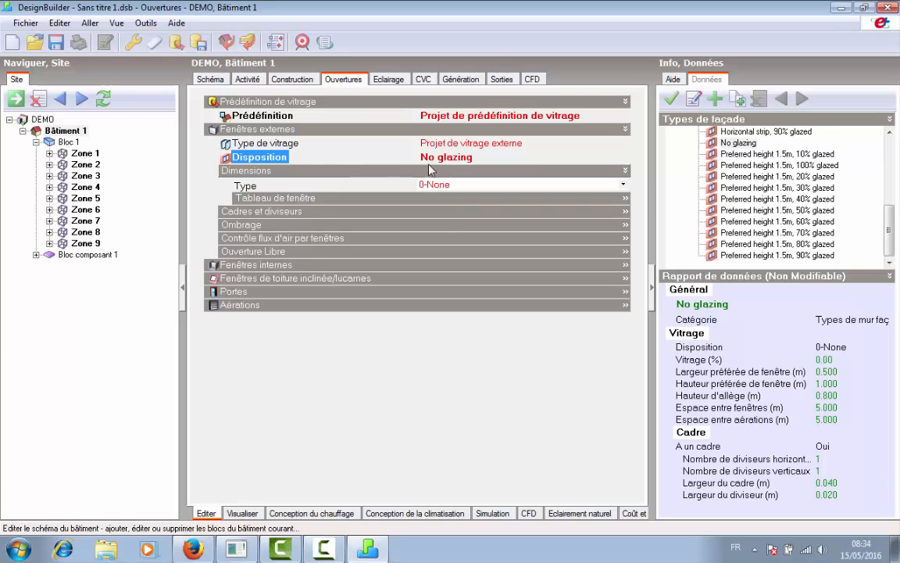
left_click(621, 161)
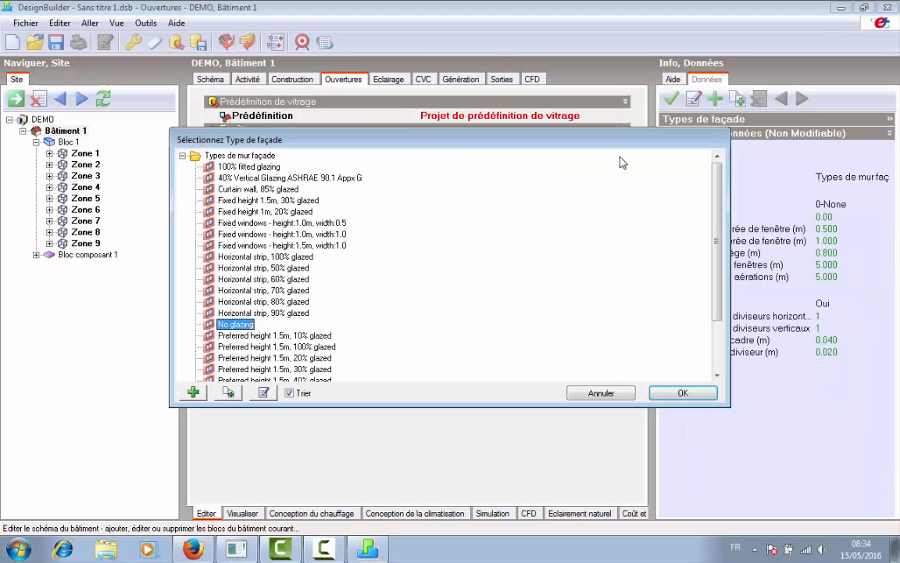
left_click(266, 212)
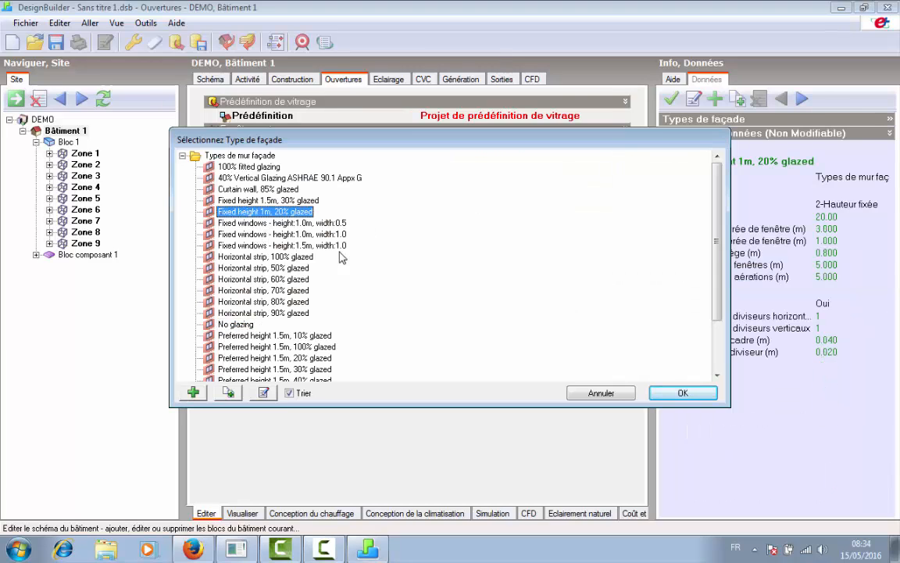
left_click(682, 392)
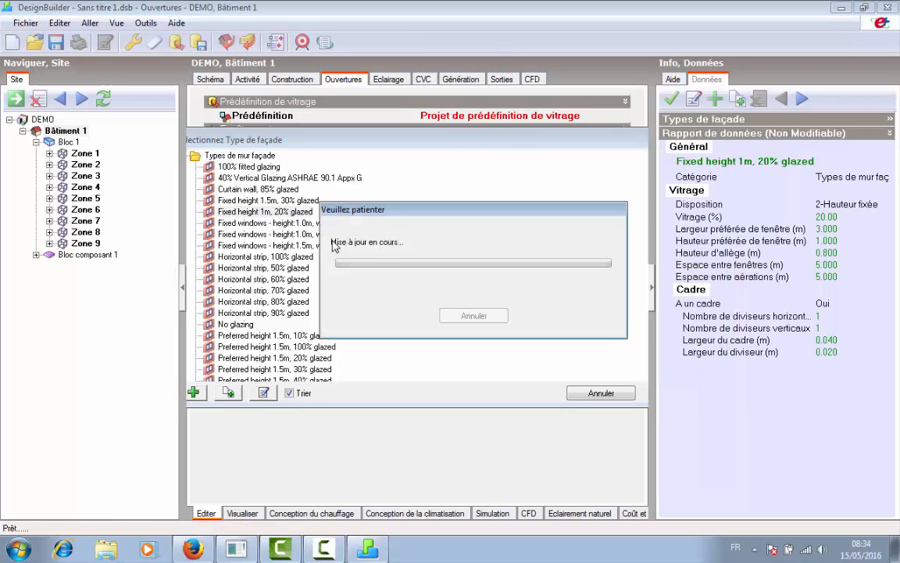
left_click(212, 79)
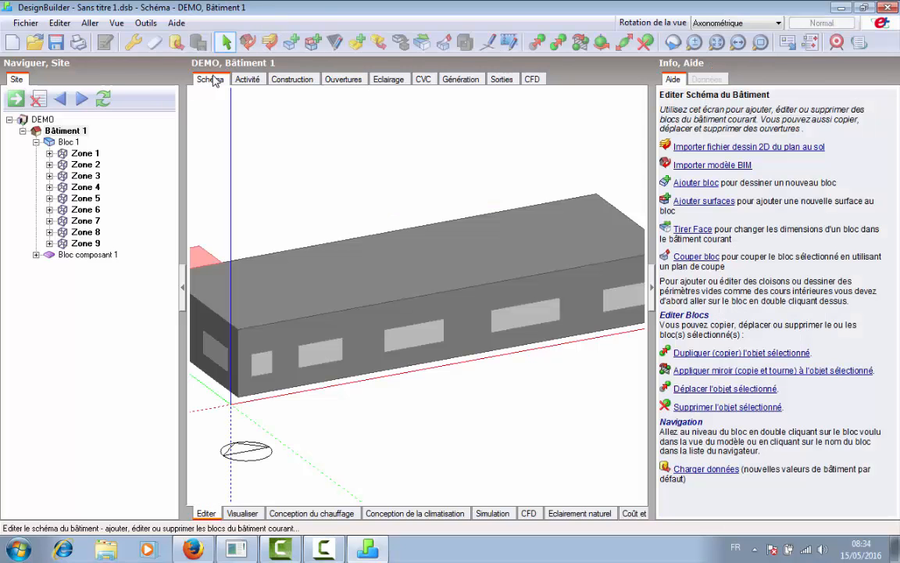
- Delete the small window nearest the origin corner on the building's long façade
scroll(409, 270, "down", 3)
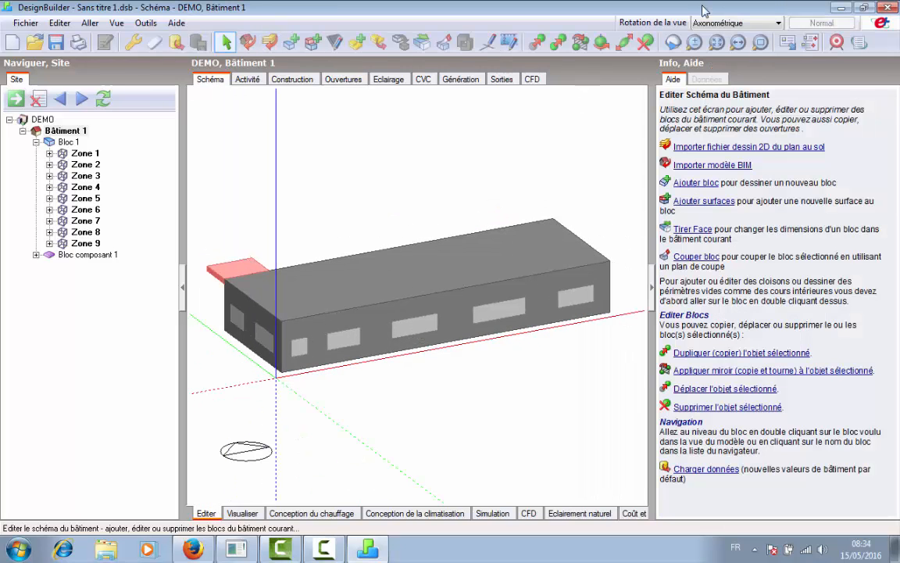
left_click(735, 23)
left_click(718, 39)
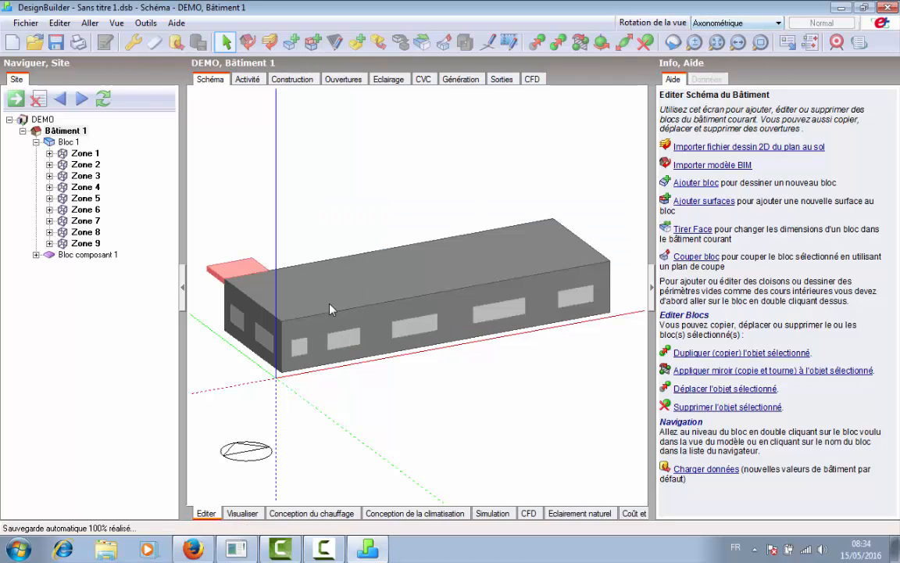
left_click(295, 348)
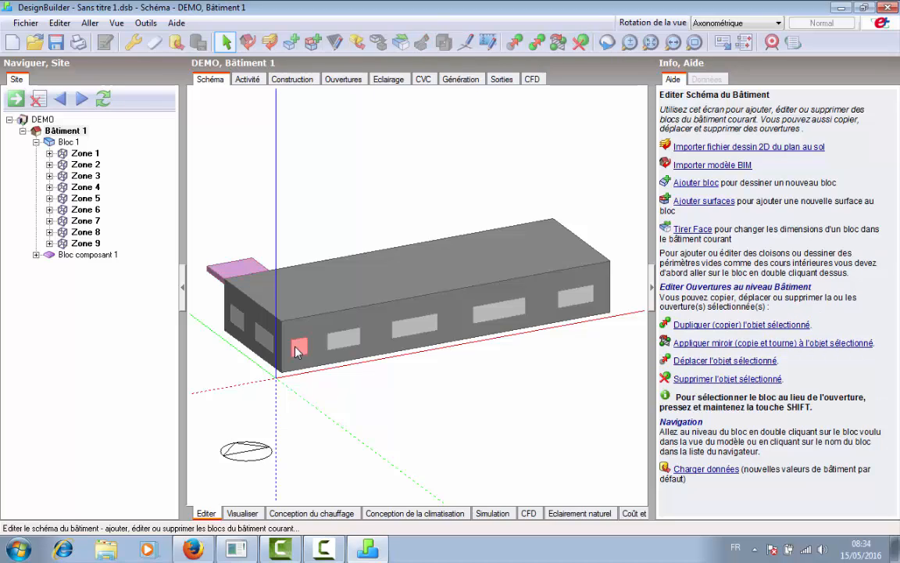
key("Delete")
key("Return")
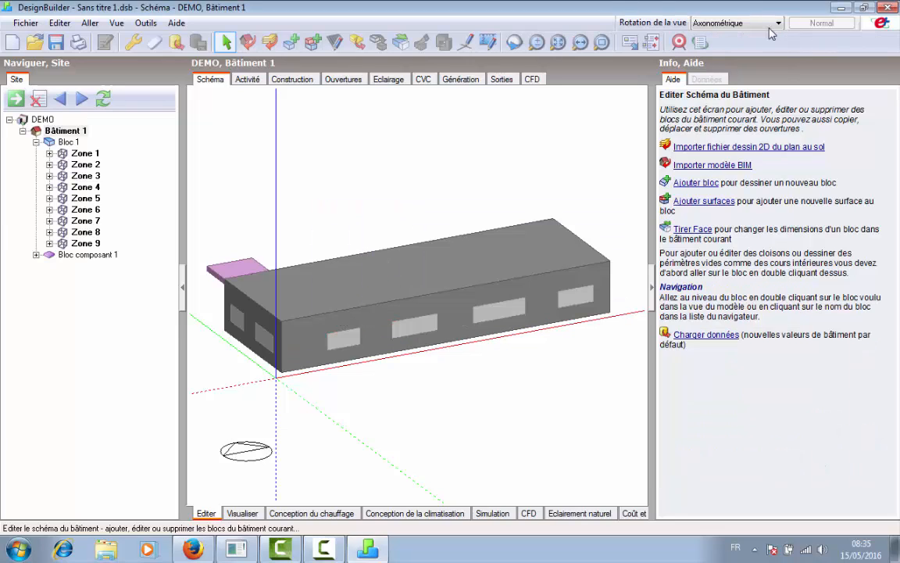
left_click(703, 24)
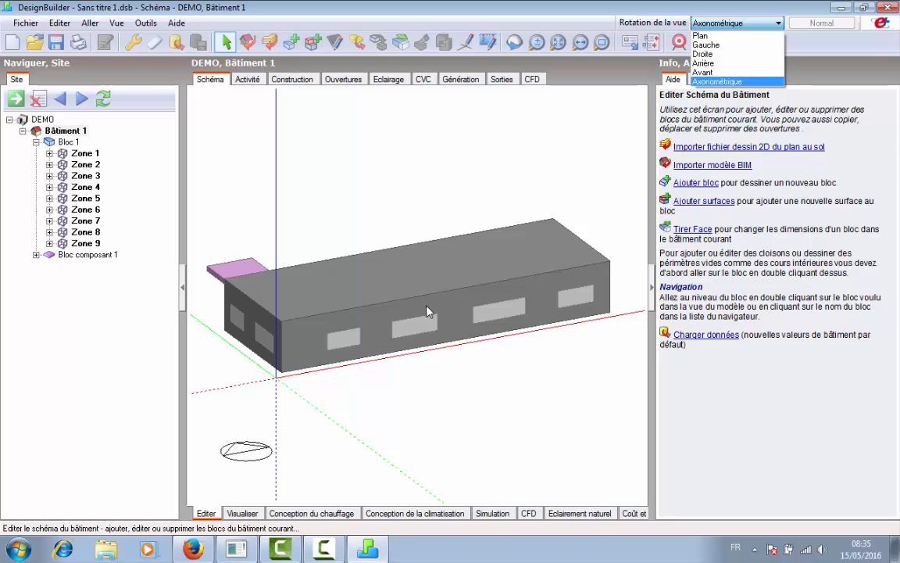
left_click(412, 376)
scroll(467, 295, "down", 2)
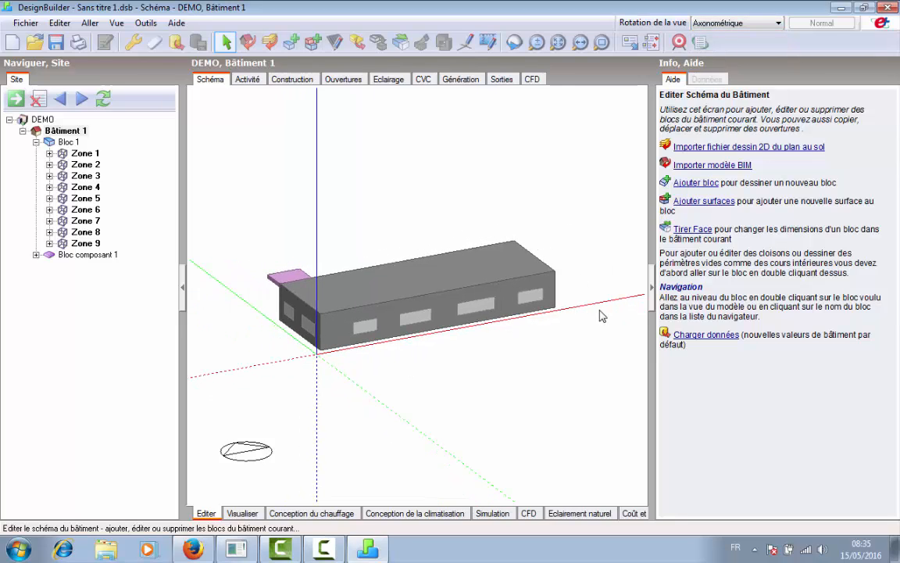
scroll(449, 391, "down", 1)
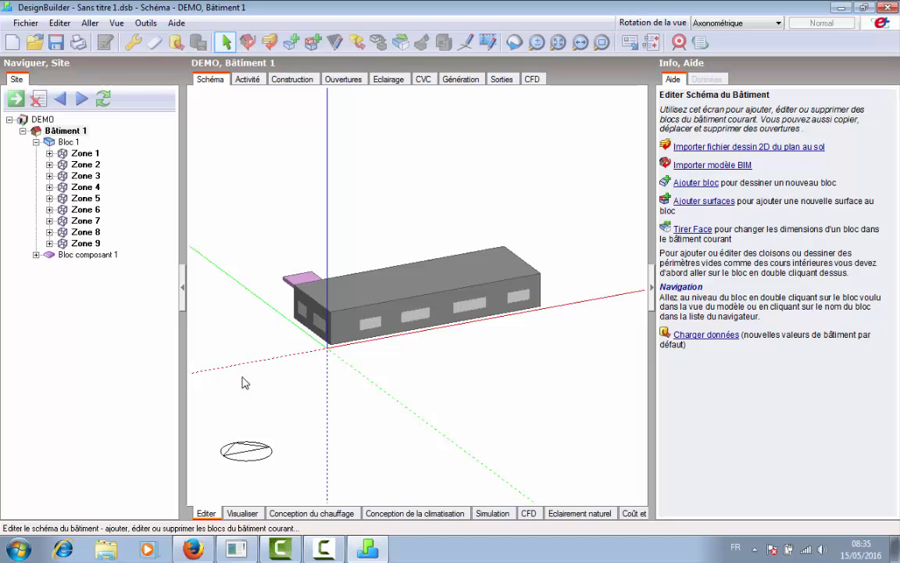
- Begin adding a 3-Bloc composant block of component type 1-Standard and set its height (Hauteur) to 10 m
left_click(291, 42)
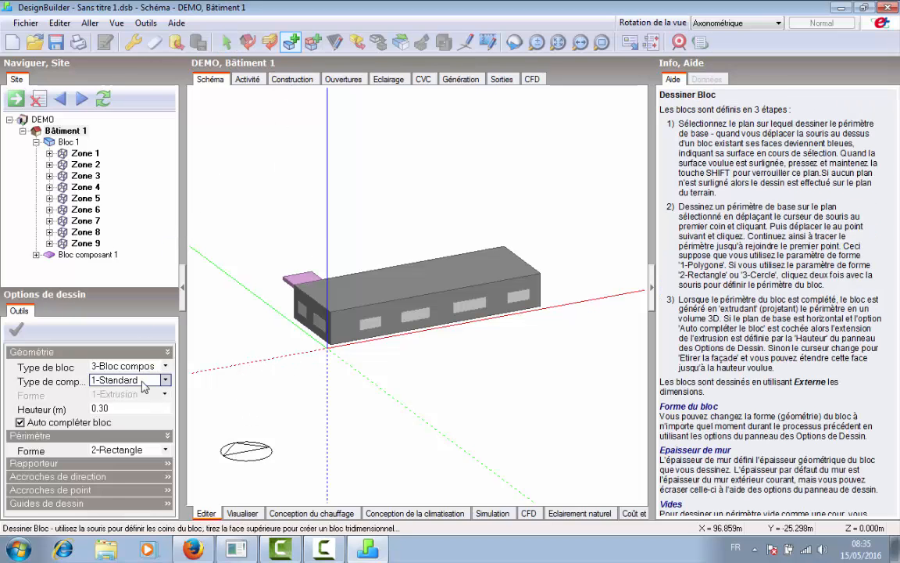
left_click(144, 381)
left_click(133, 393)
left_click(19, 411)
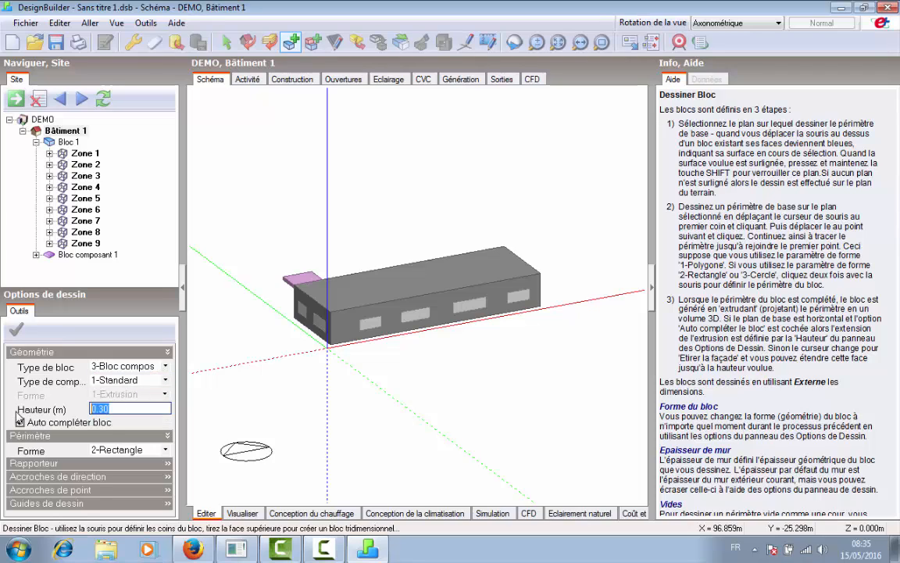
type("1")
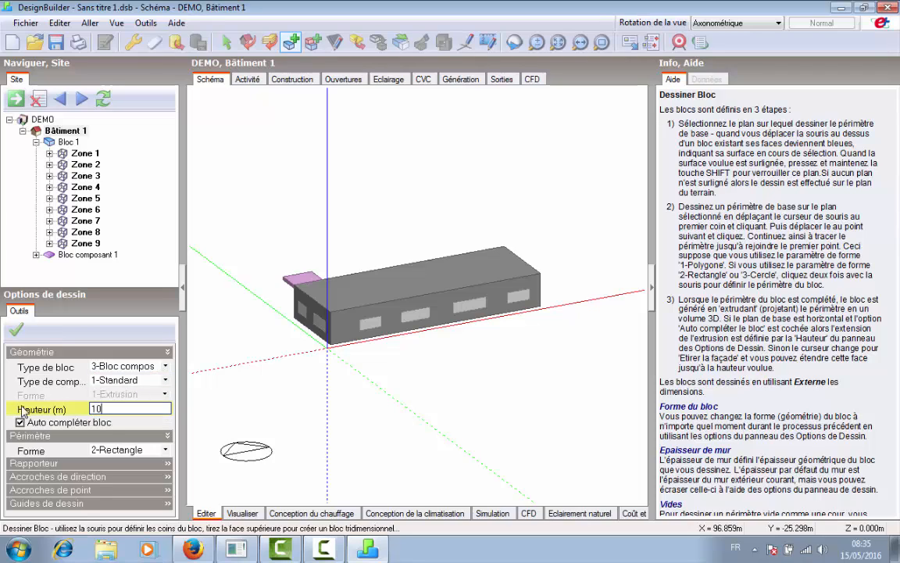
type("0")
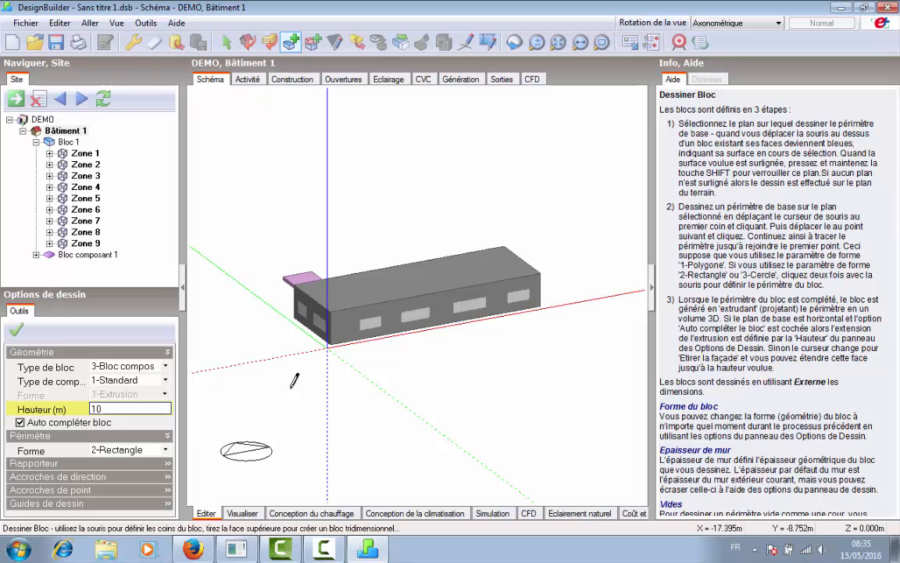
key("Return")
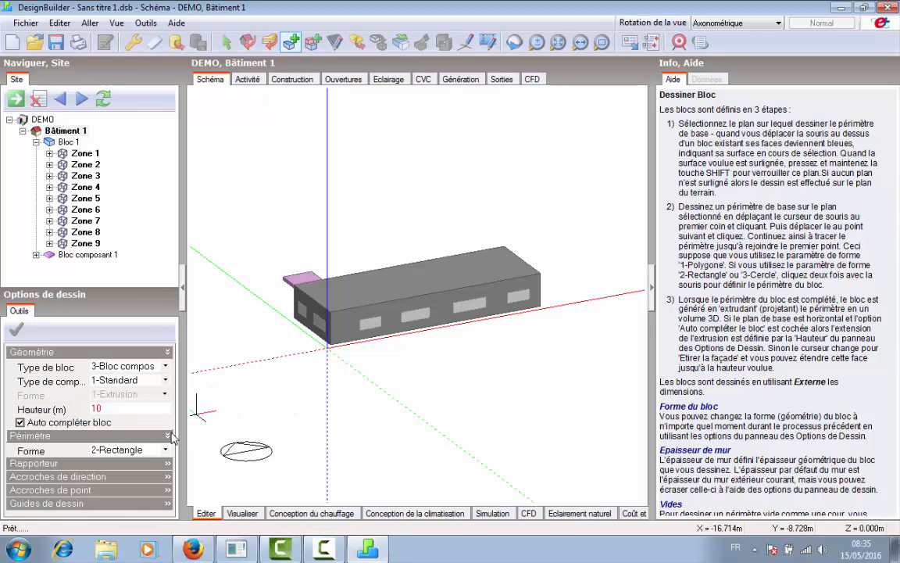
- Draw two rectangular component blocks on the ground: one about 8.1 by 10.3 m off the building's short end, another in front of its long façade
left_click(233, 436)
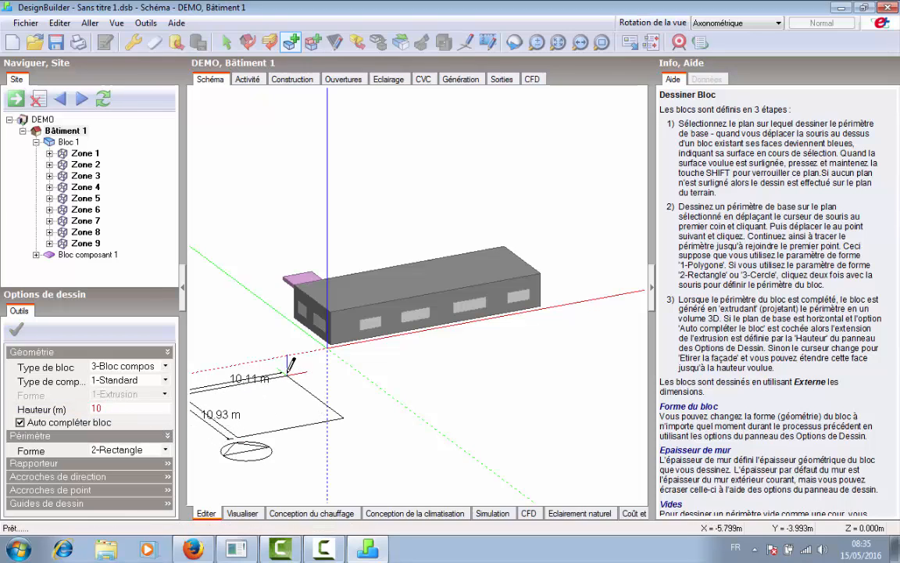
left_click(270, 380)
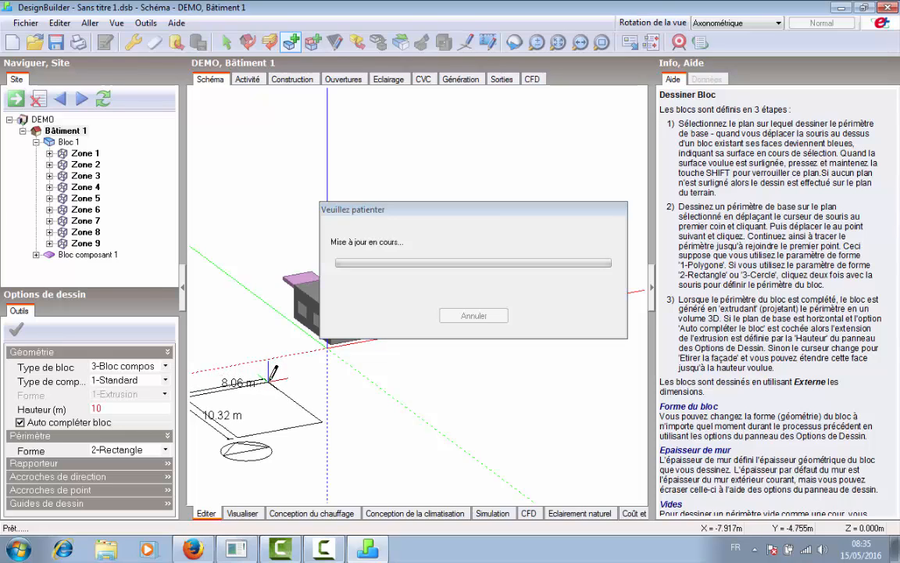
scroll(414, 281, "down", 4)
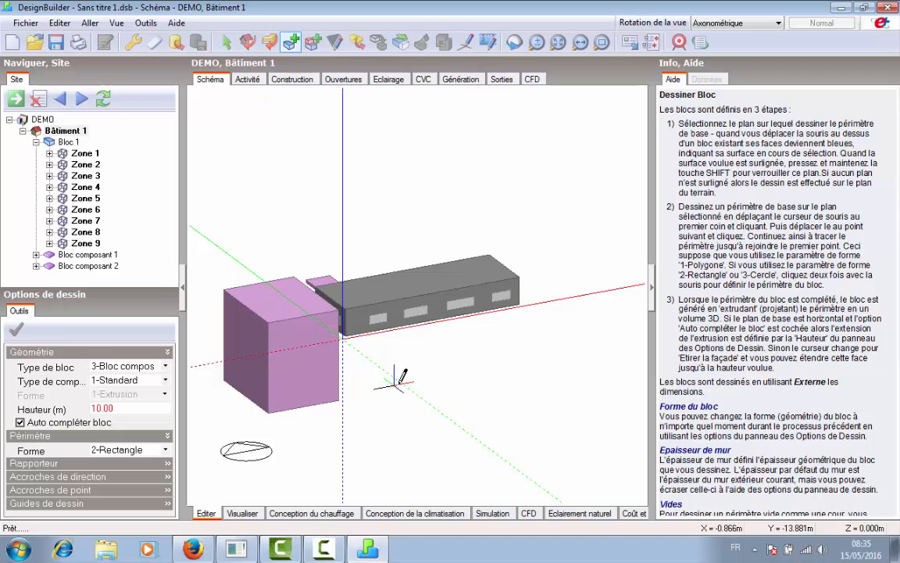
left_click(424, 383)
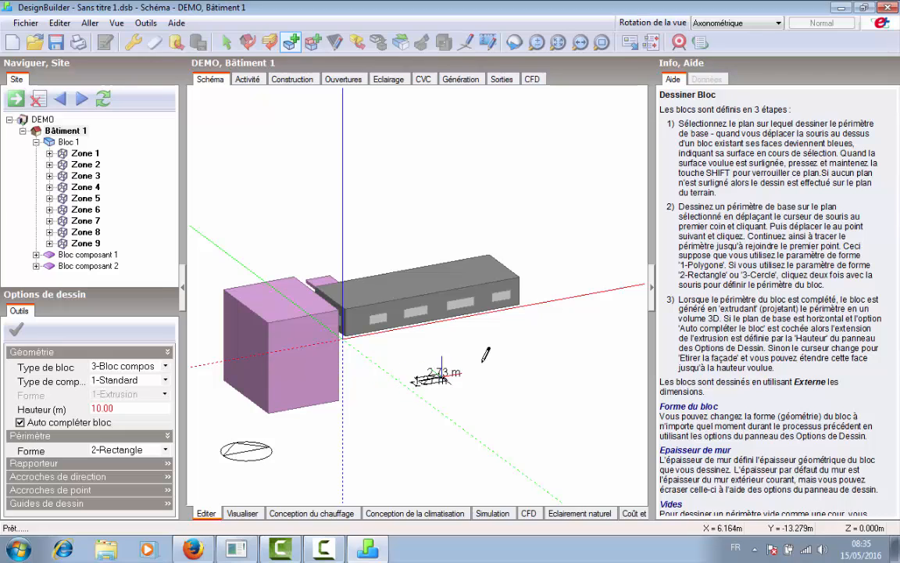
left_click(544, 328)
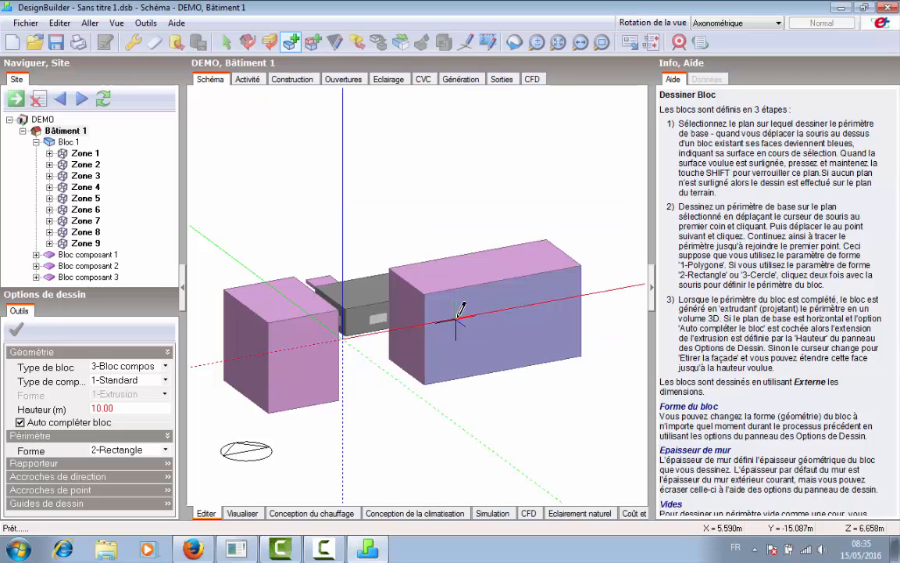
- Visualise the model with its shadows (Montrer les ombres) and the sun path (Afficher trajet solaire) displayed
left_click(239, 513)
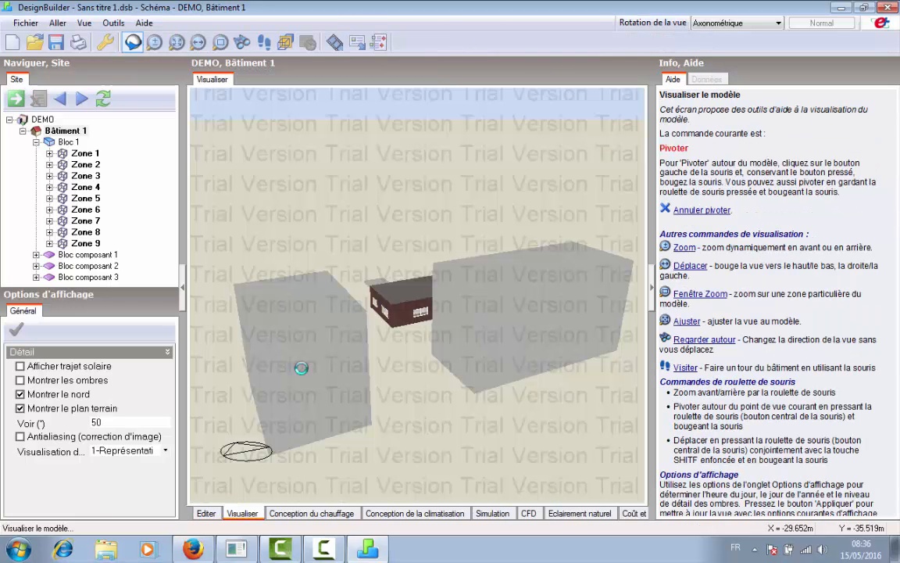
left_click(49, 382)
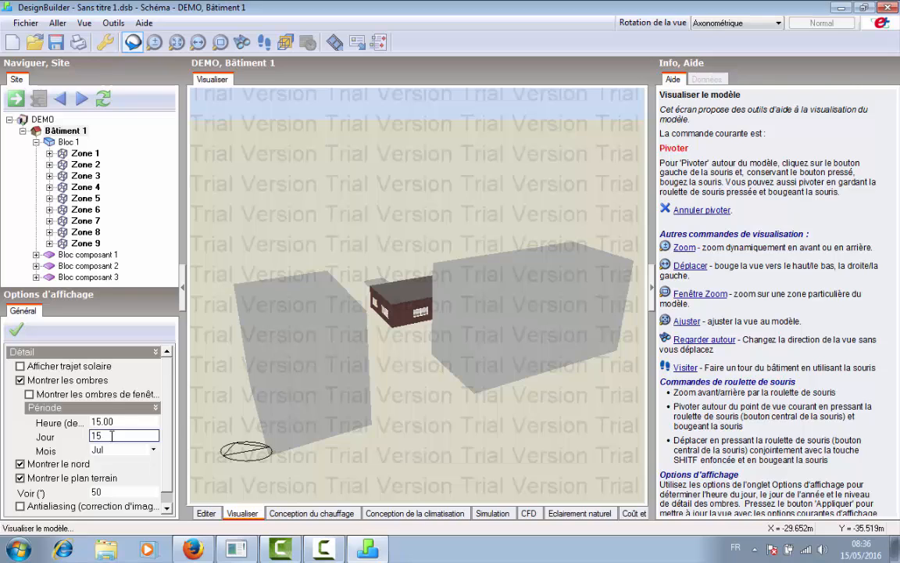
left_click(53, 367)
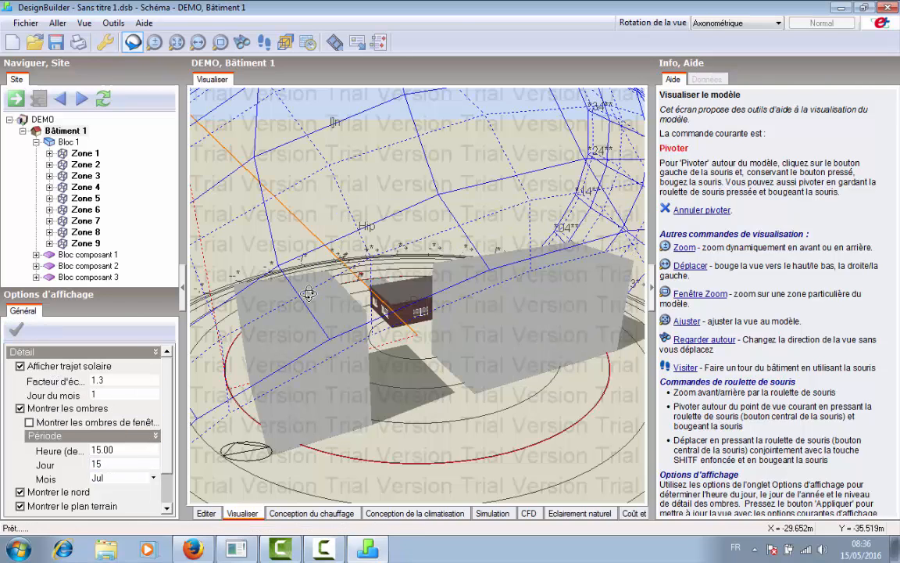
scroll(350, 356, "down", 5)
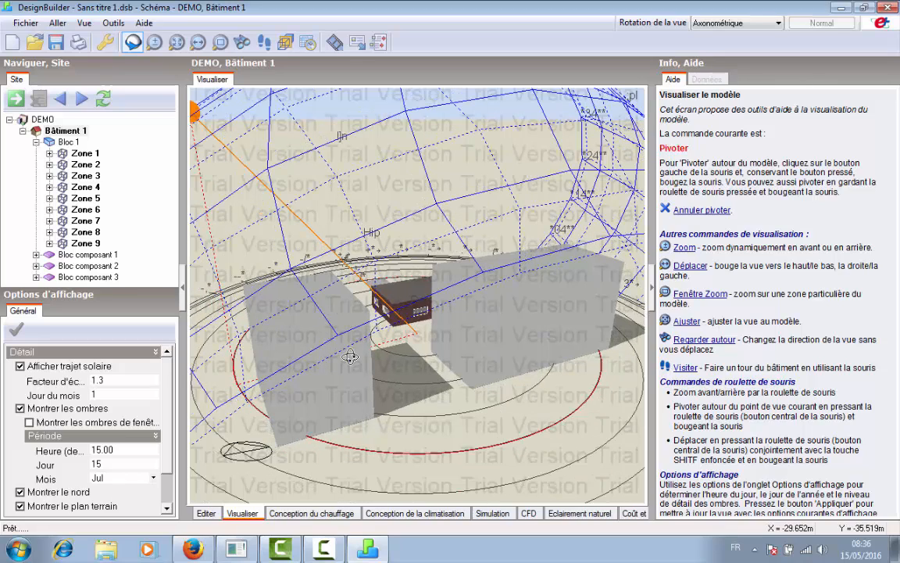
- Set the shadow period's month (Mois) to Fév, apply it, and examine the shadows falling on the building
left_click(129, 479)
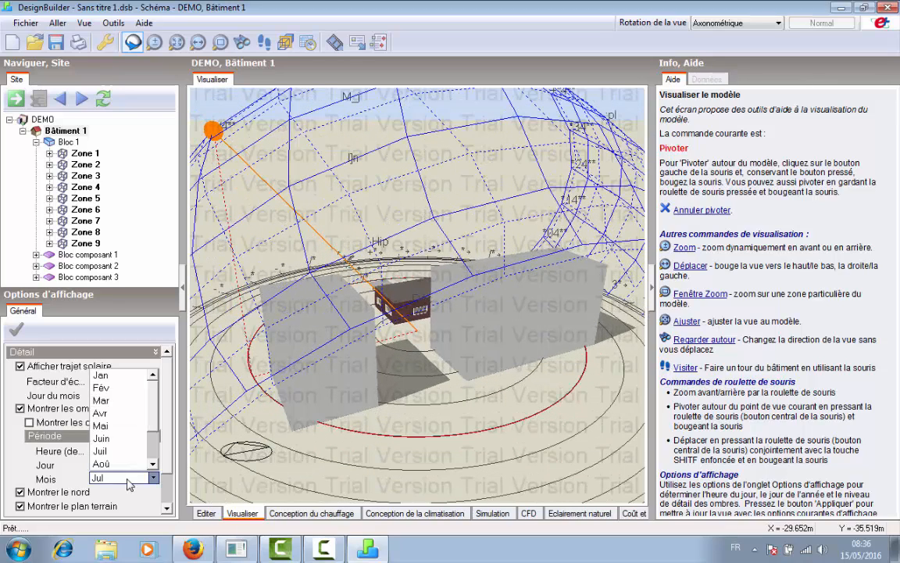
left_click(110, 387)
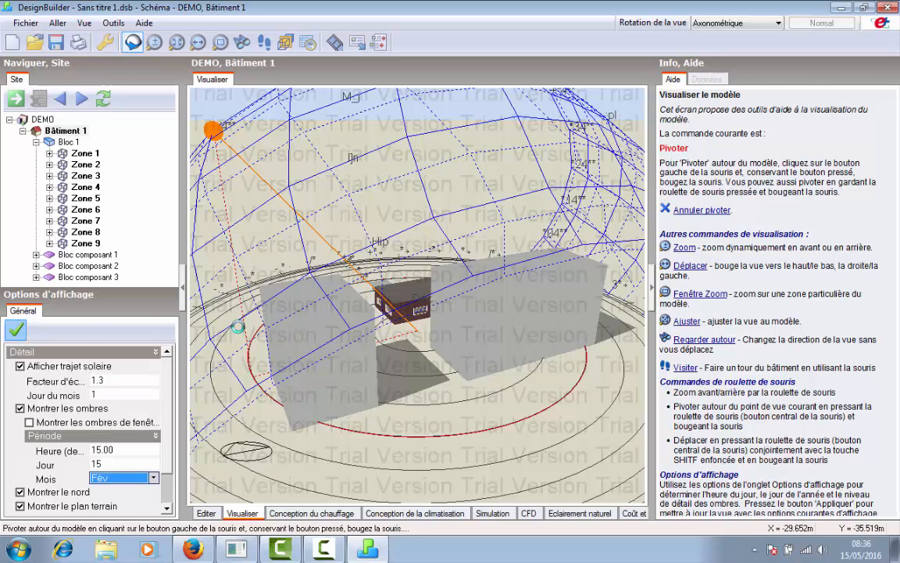
left_click(16, 329)
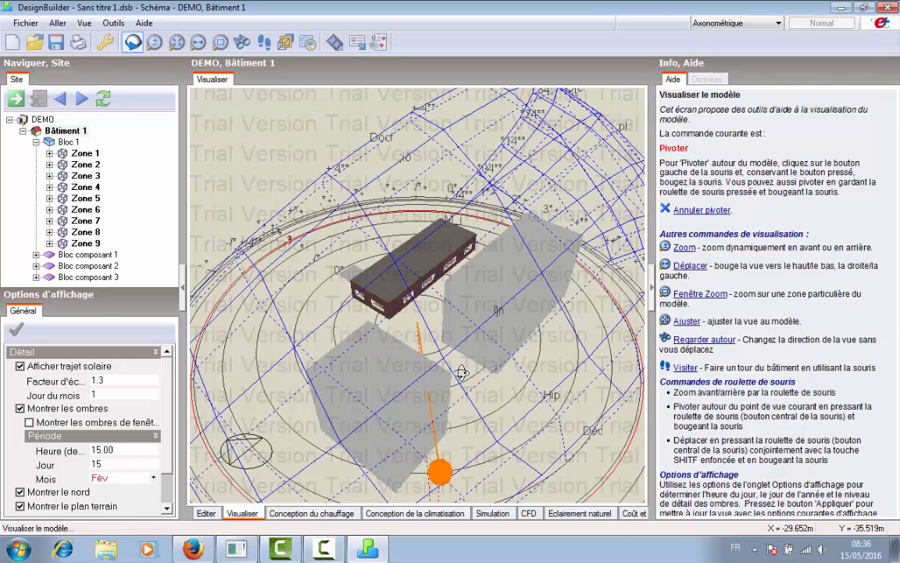
left_click_drag(461, 373, 408, 306)
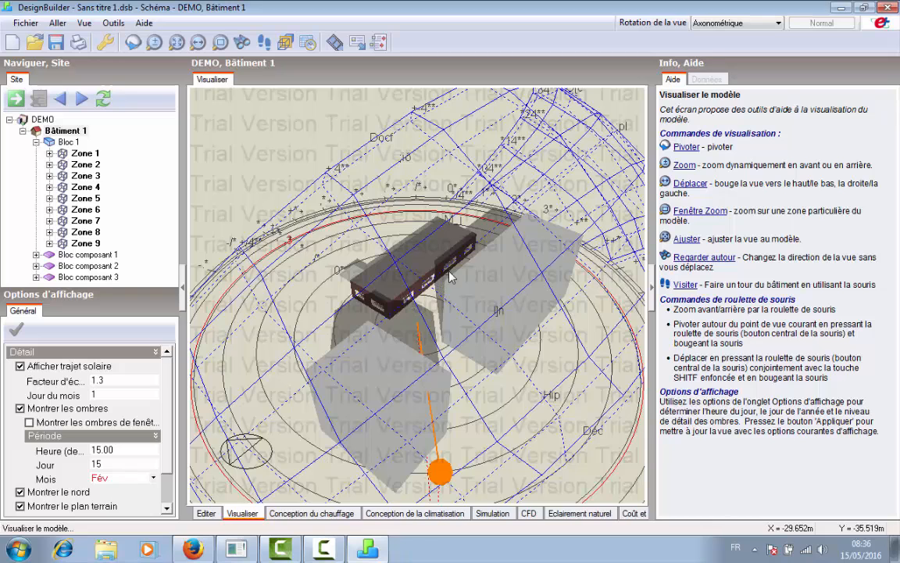
left_click_drag(400, 252, 389, 336)
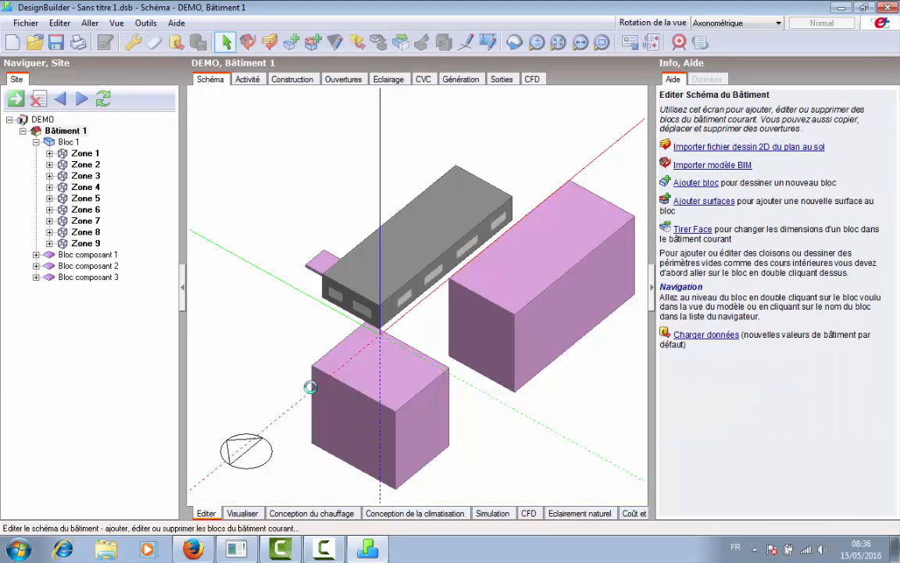
- Back in the editable model, duplicate Bloc 1 directly on top of itself as a second storey
middle_click_drag(402, 308, 454, 281)
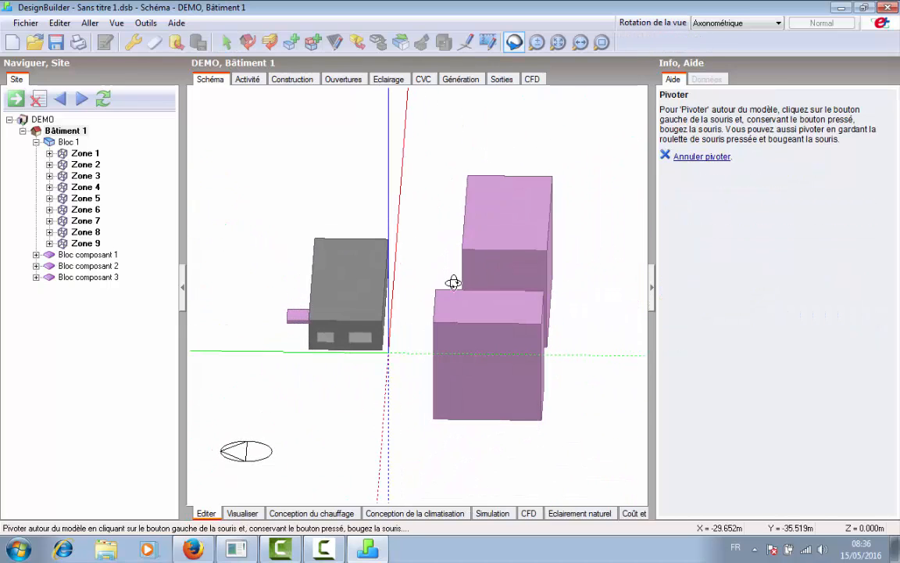
key("Escape")
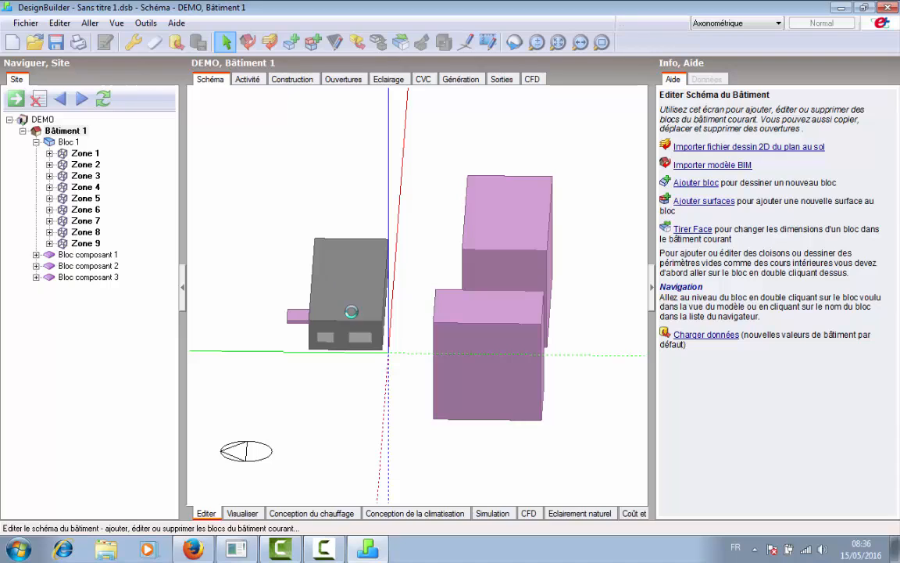
left_click(352, 312)
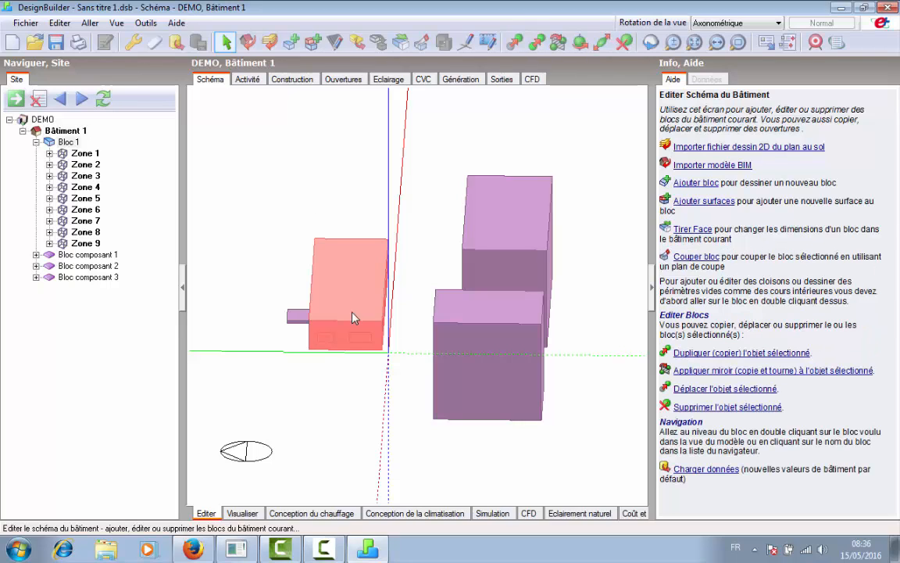
left_click(537, 42)
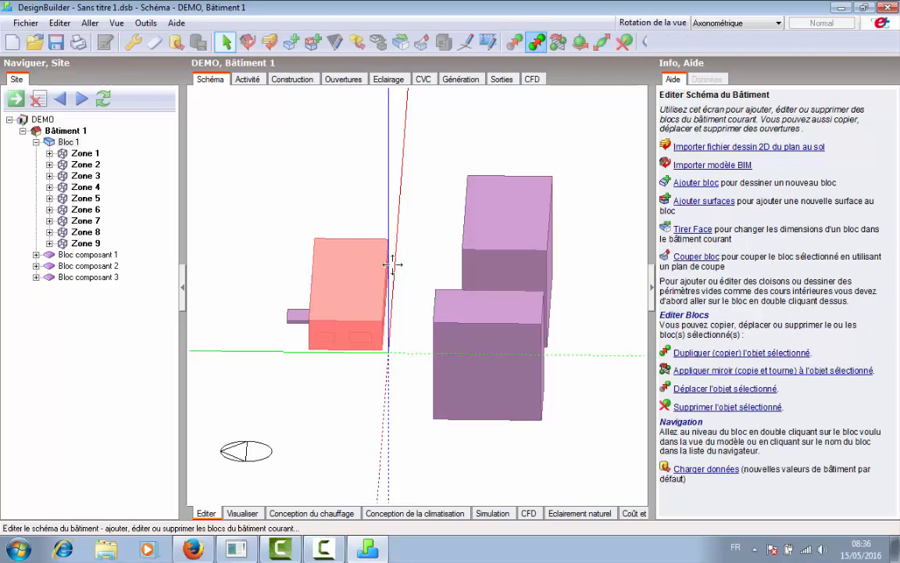
left_click(380, 344)
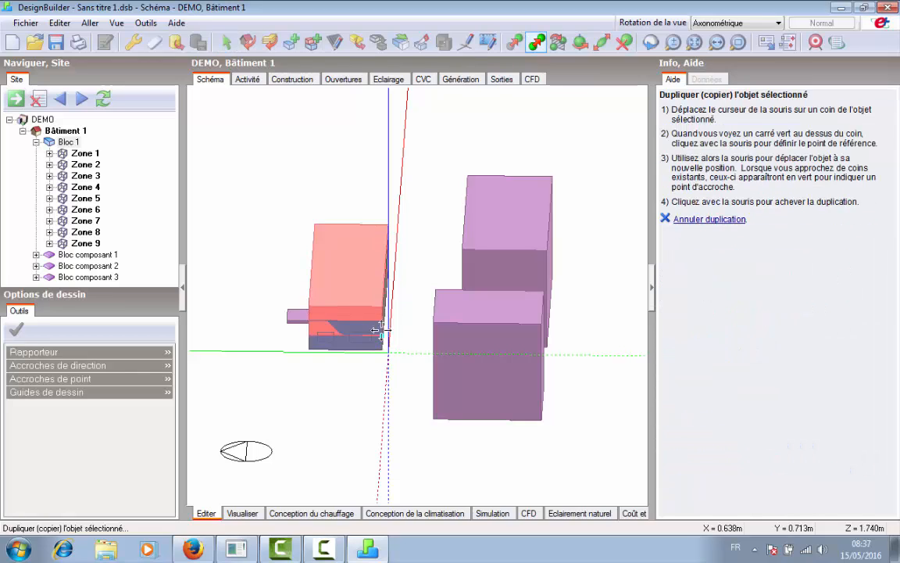
left_click(365, 363)
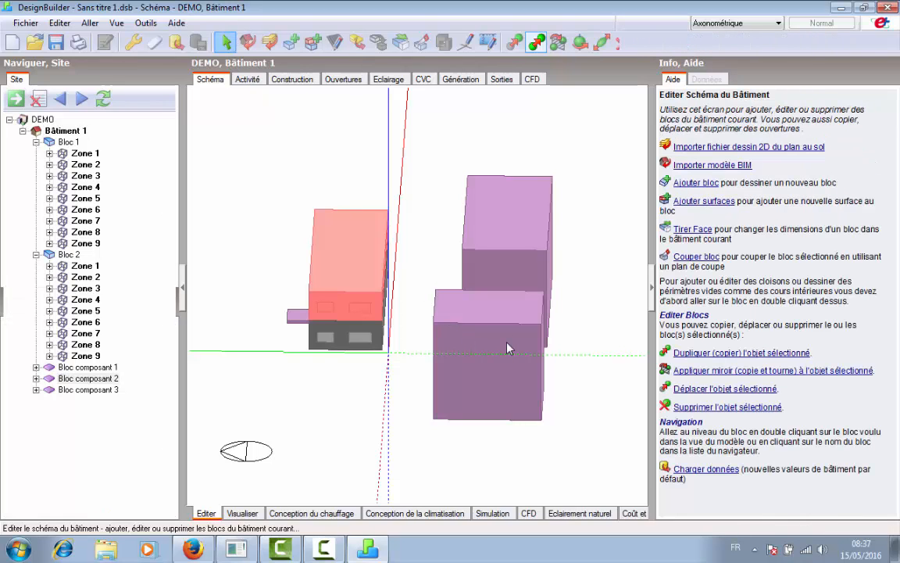
- Delete the two large neighbouring component blocks, Bloc composant 2 and Bloc composant 3
left_click(508, 348)
key("Delete")
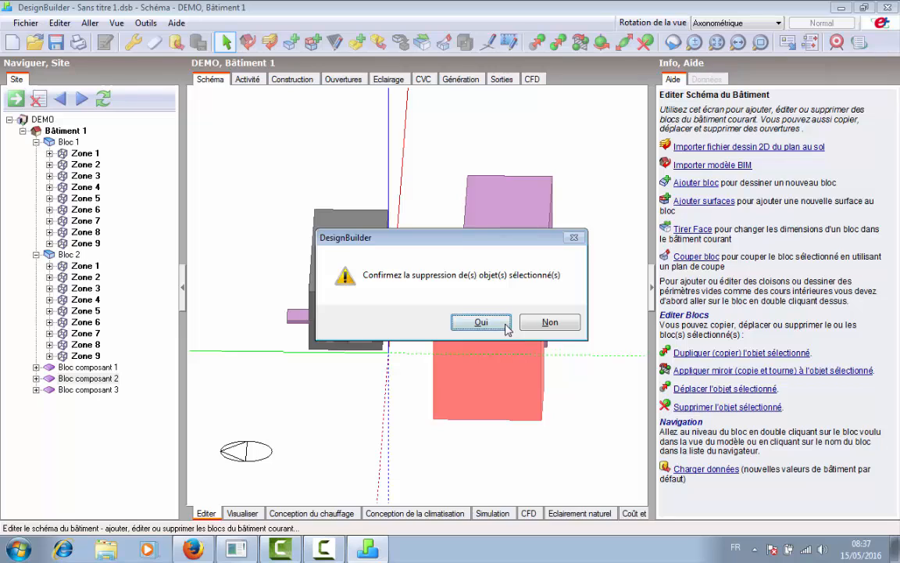
left_click(482, 321)
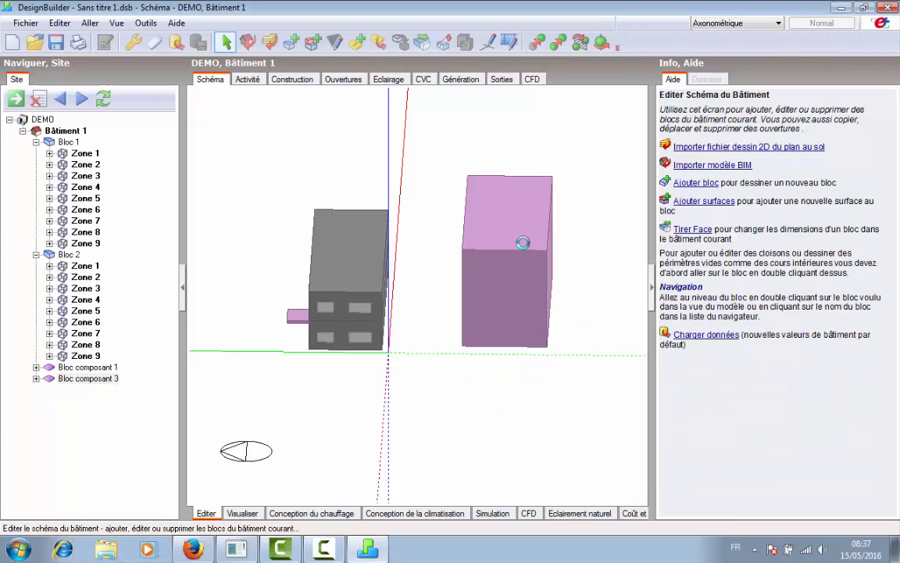
left_click(522, 243)
key("Delete")
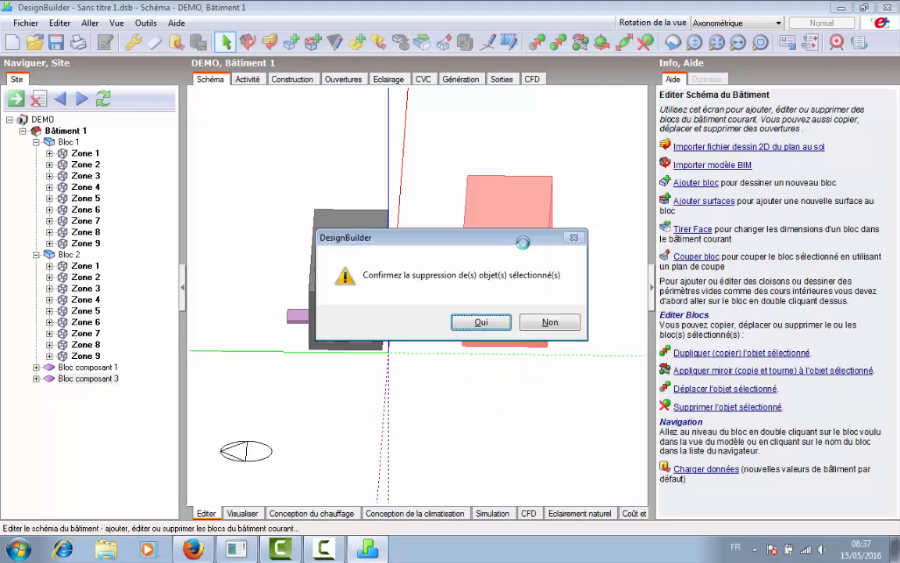
left_click(481, 322)
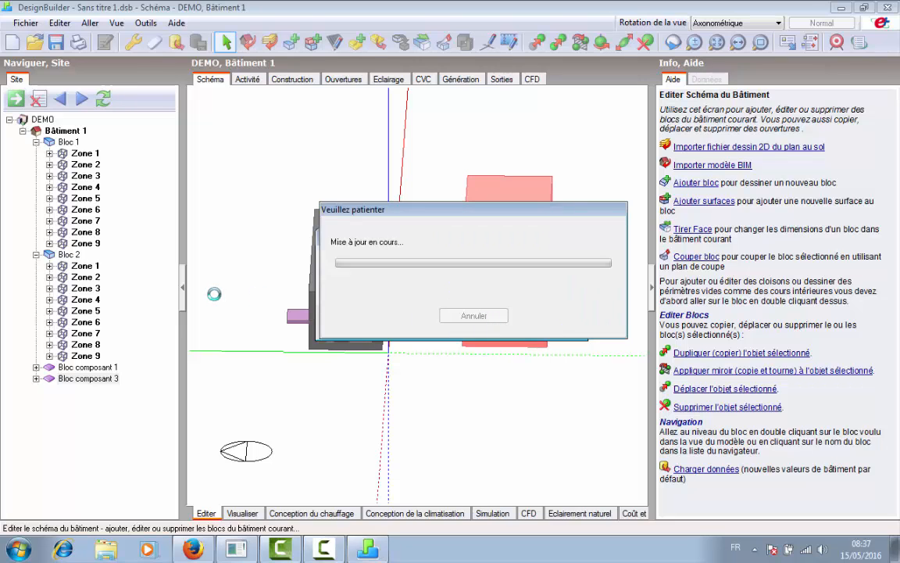
- View the two-storey building from an angle and in Plan view, and open the floor plan of Bloc 1
middle_click_drag(384, 328, 358, 306)
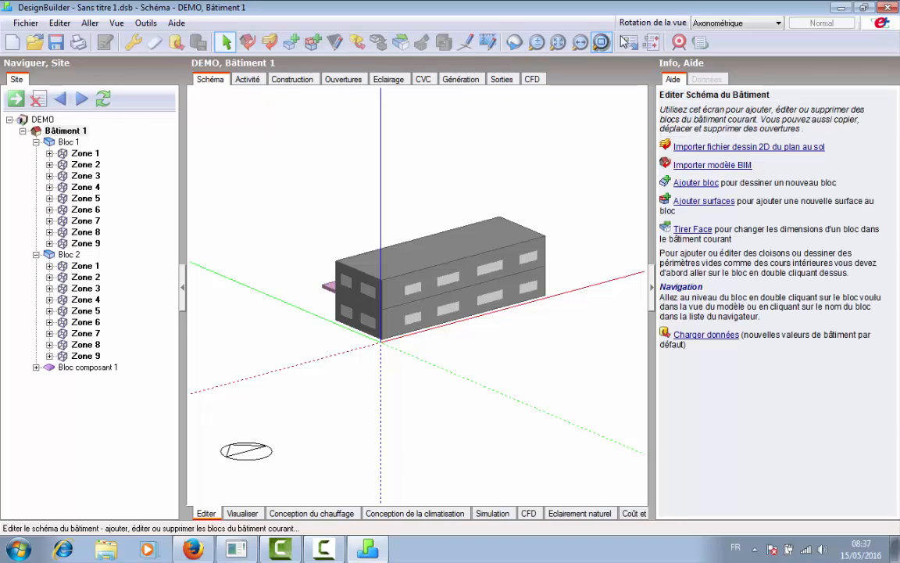
left_click(703, 23)
left_click(672, 40)
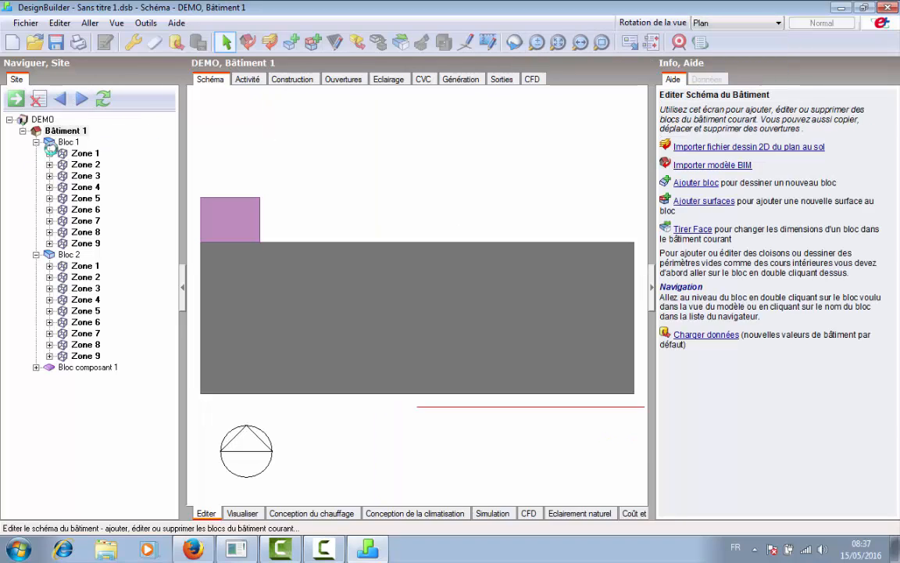
left_click(50, 144)
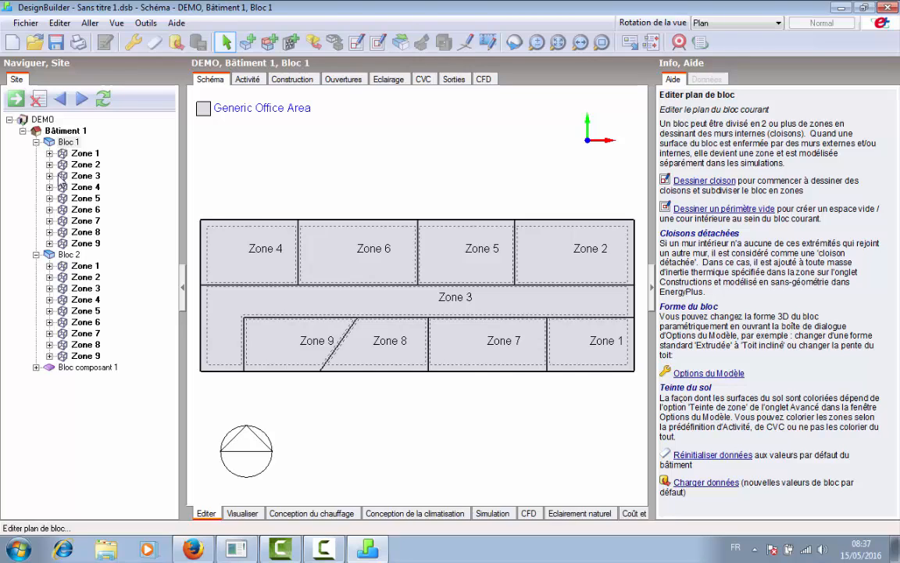
- Examine the surfaces of Zone 9 in Bloc 1, including its ceiling (Plafond), and those of Zone 9 in Bloc 2
left_click(49, 243)
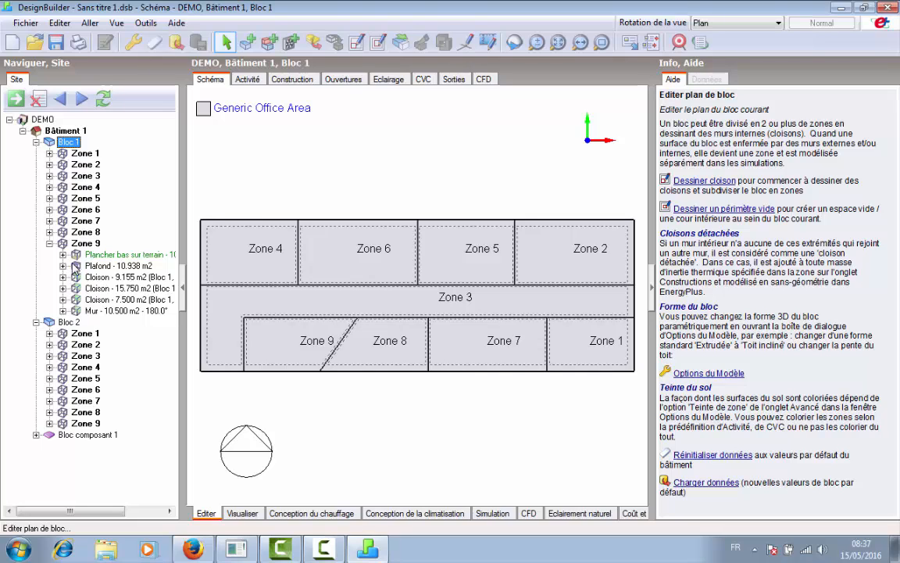
left_click(63, 266)
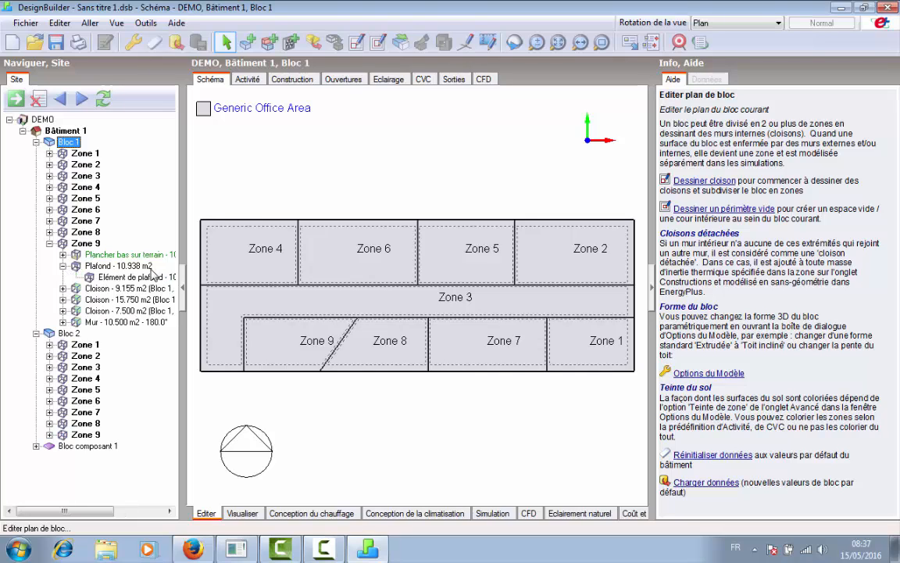
left_click(49, 434)
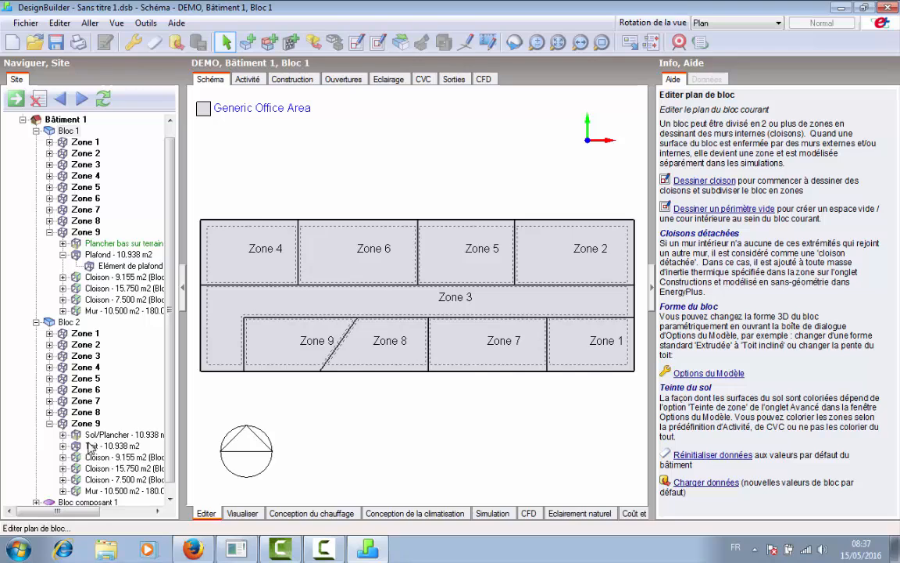
scroll(161, 228, "down", 1)
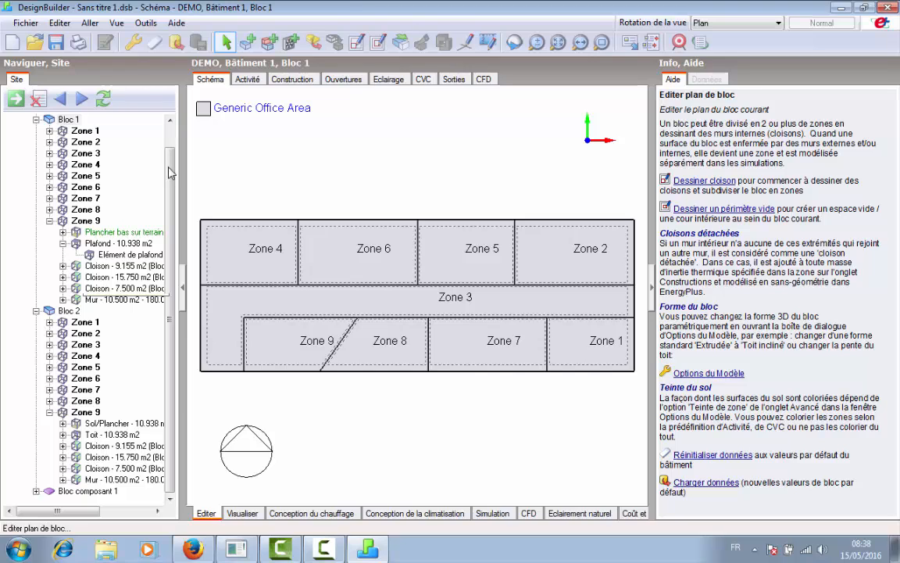
scroll(96, 167, "up", 5)
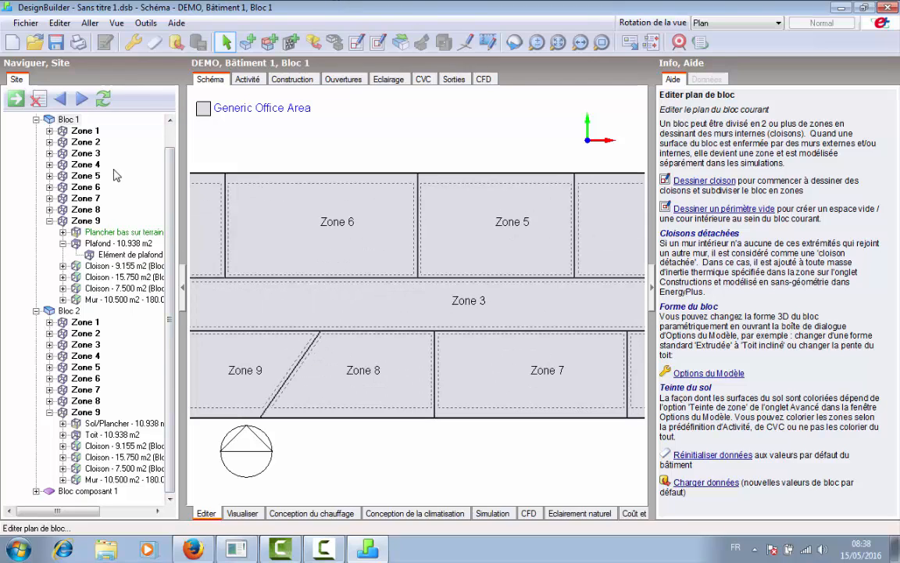
scroll(114, 171, "down", 4)
scroll(172, 218, "up", 1)
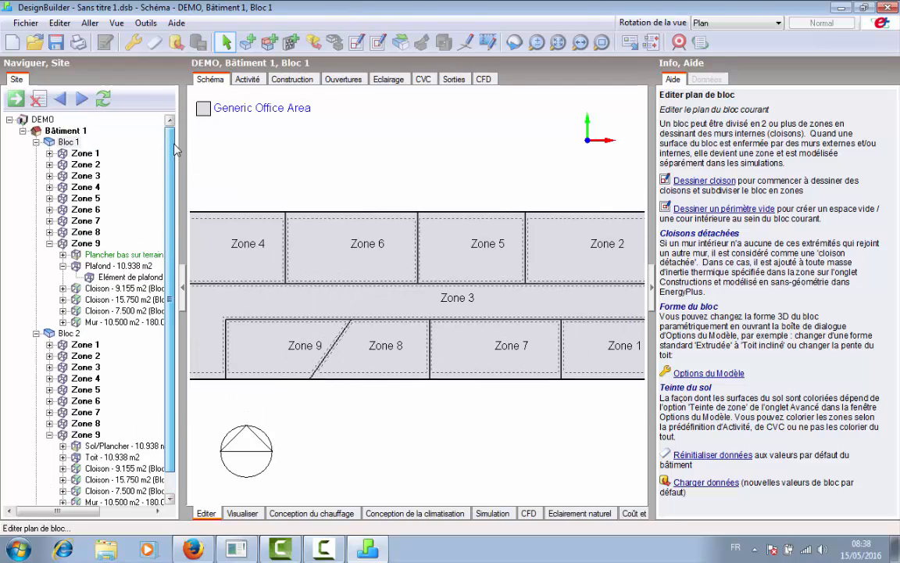
- Return to Bâtiment 1 in Axonométrique view and duplicate Bloc 1 directly beneath itself, using its upper corner as reference and its lower corner as destination
left_click(65, 131)
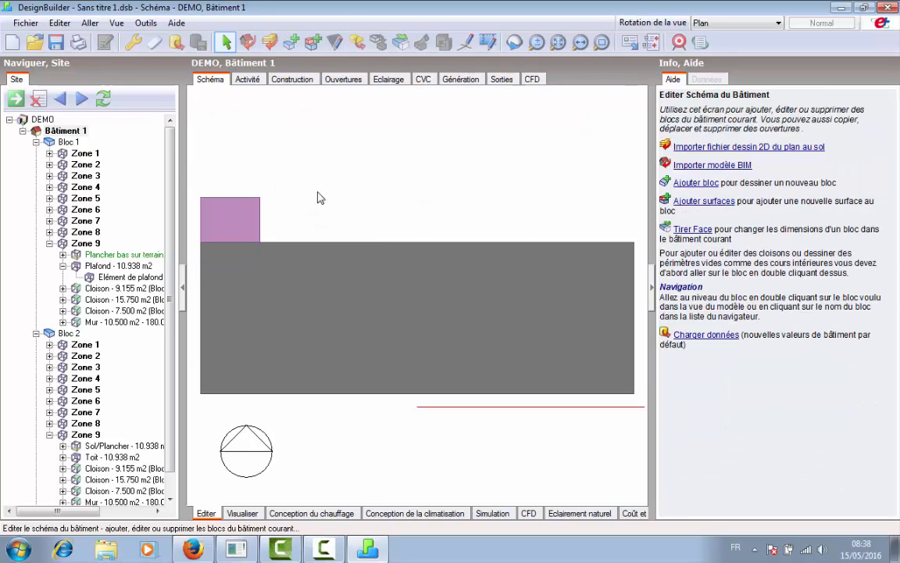
left_click(726, 23)
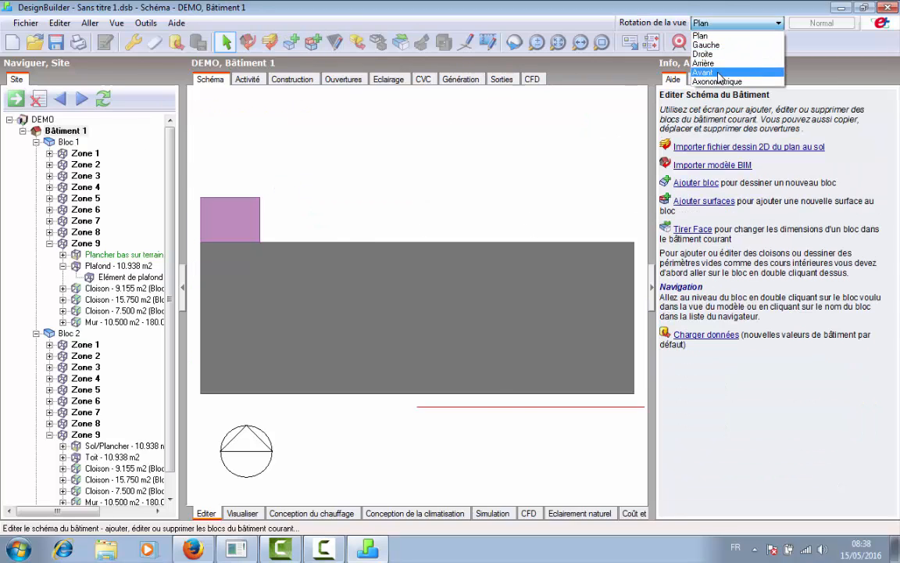
left_click(750, 77)
scroll(434, 390, "down", 2)
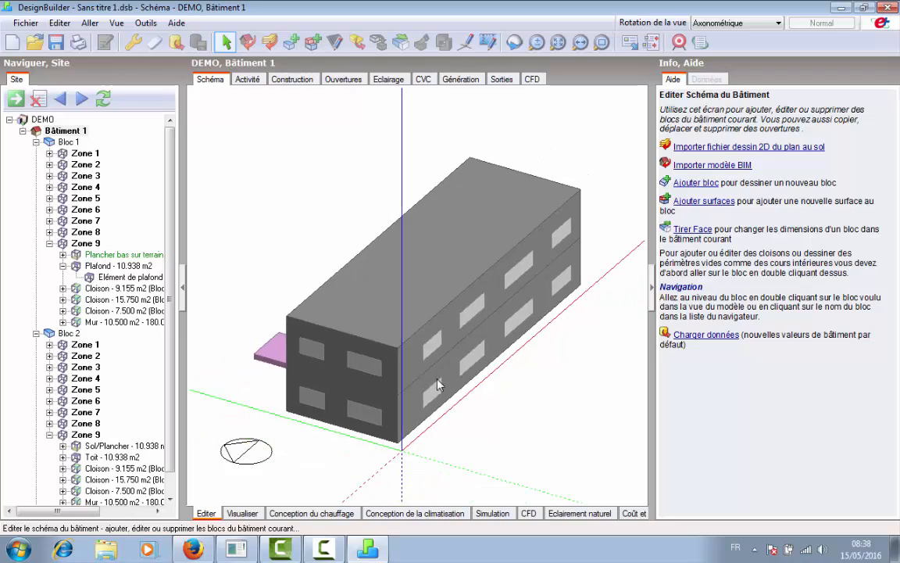
left_click(440, 381)
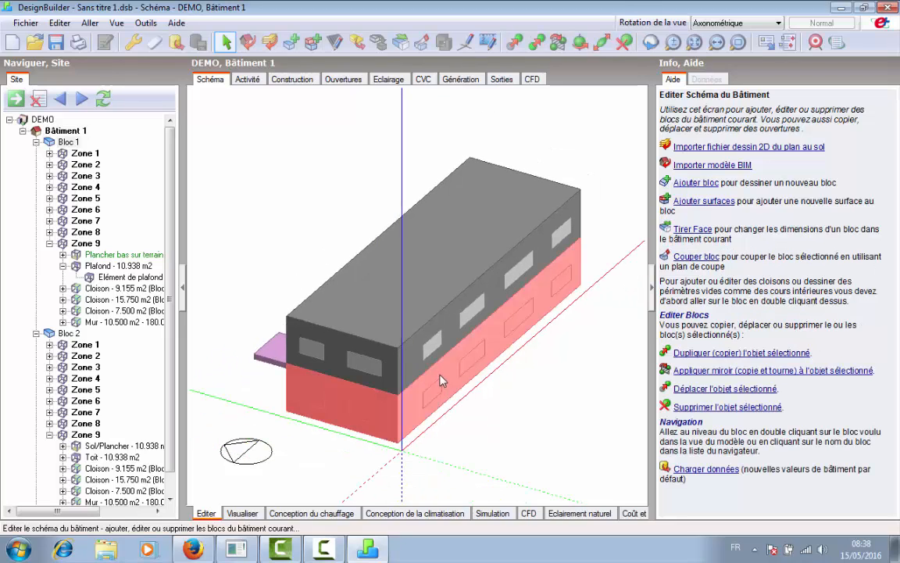
left_click(536, 42)
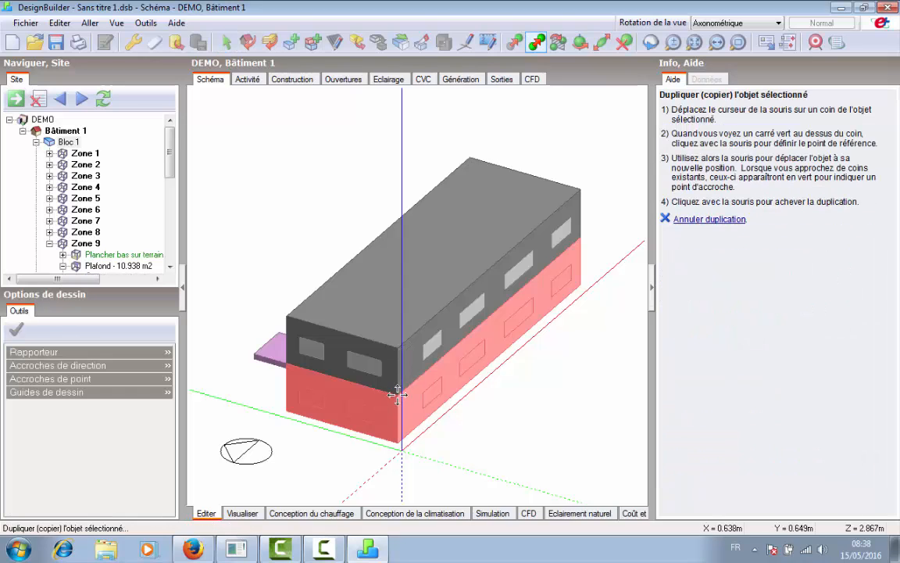
left_click(393, 389)
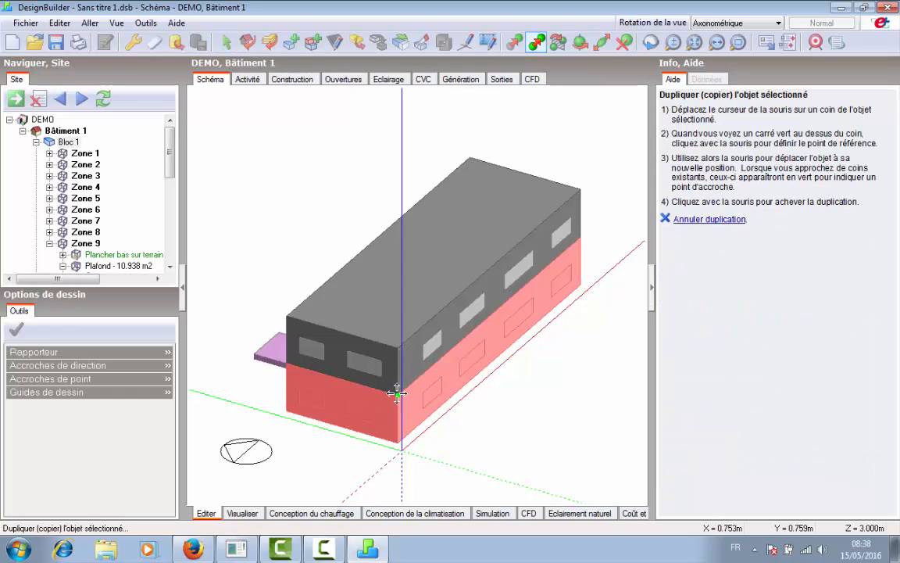
left_click(398, 442)
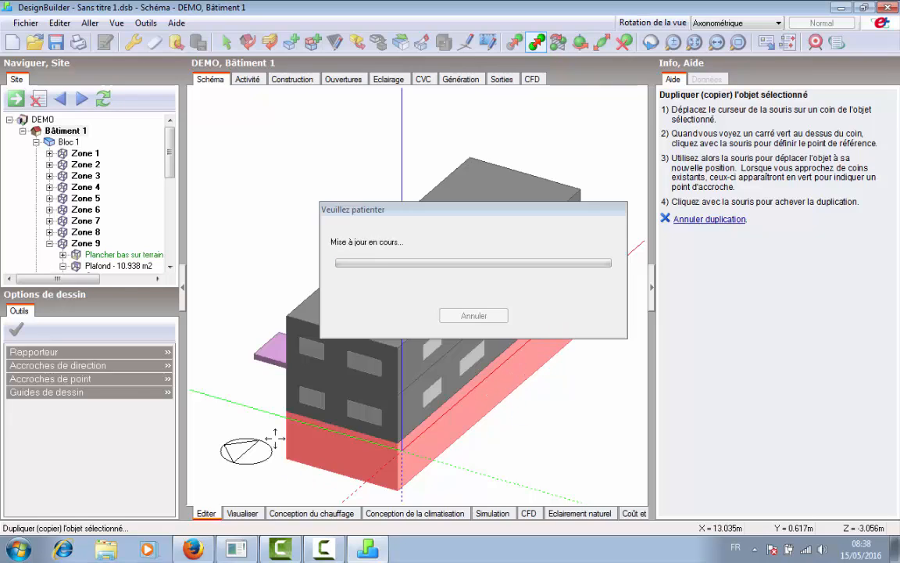
- Finish the duplication and open Zone 1 of the lowest block, Bloc 3, to examine its surfaces from several angles
left_click(222, 47)
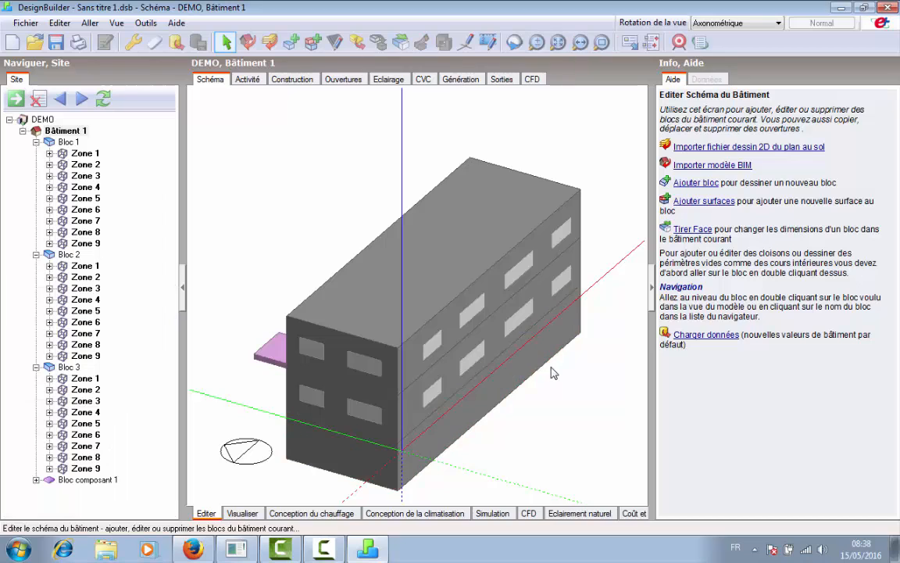
left_click(446, 434)
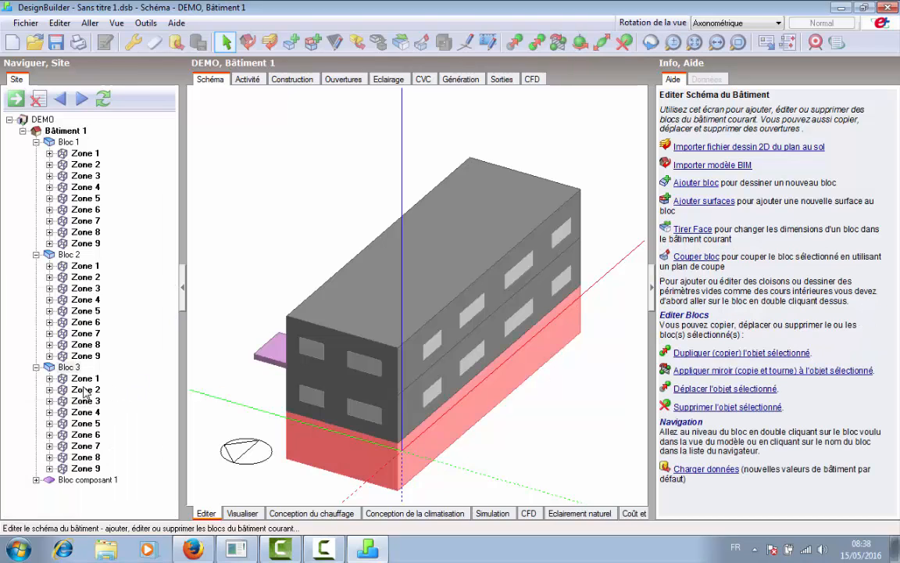
left_click(71, 378)
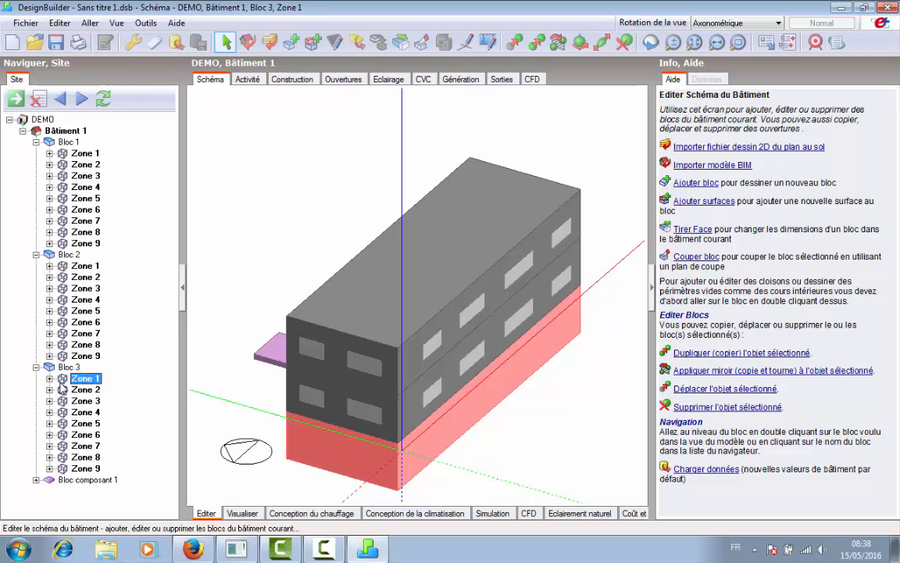
left_click(50, 379)
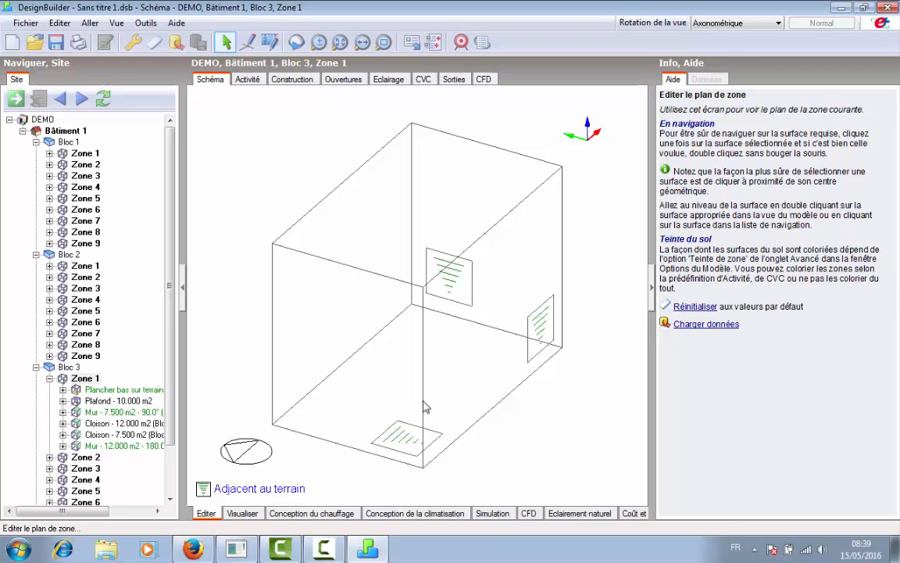
scroll(450, 282, "down", 4)
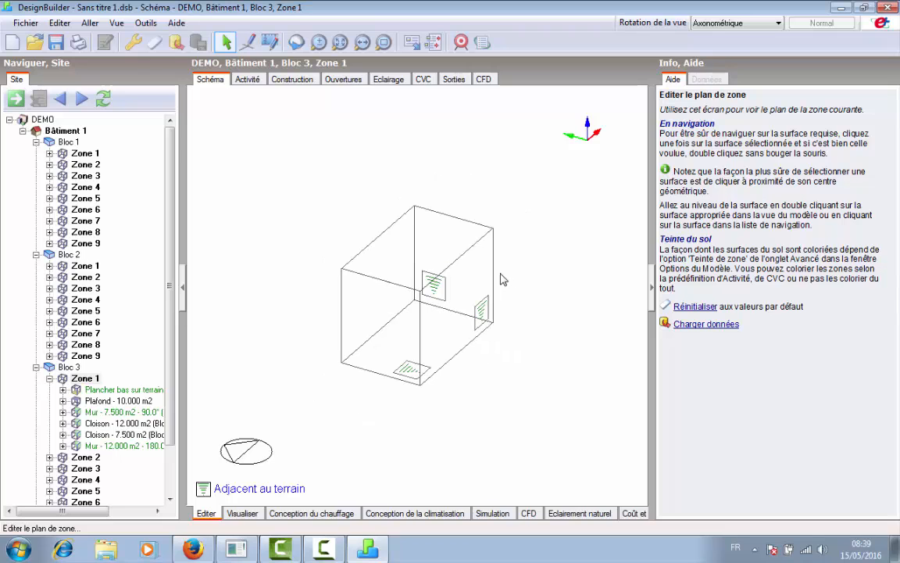
middle_click_drag(500, 281, 336, 297)
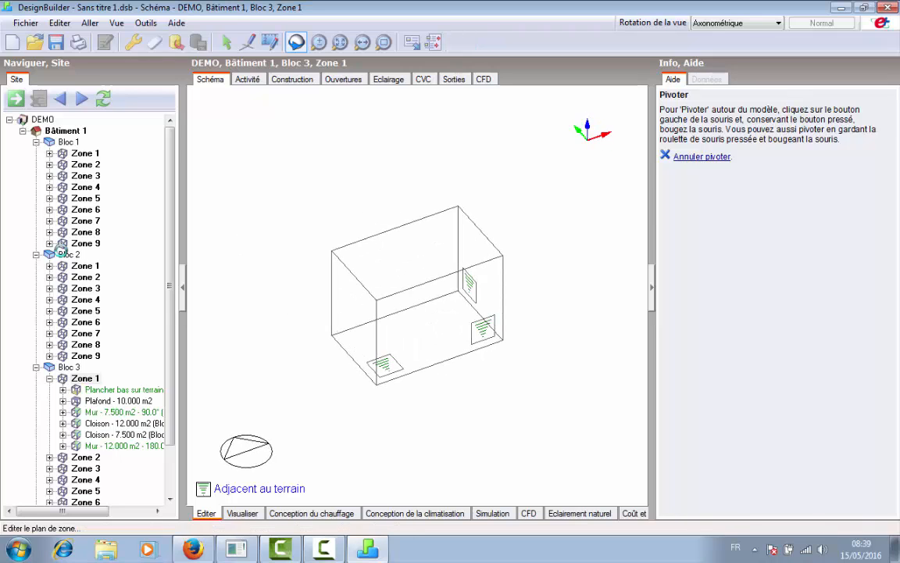
- Collapse the zone lists of Bloc 3, Bloc 2 and Bloc 1 and return to Bâtiment 1
left_click(36, 366)
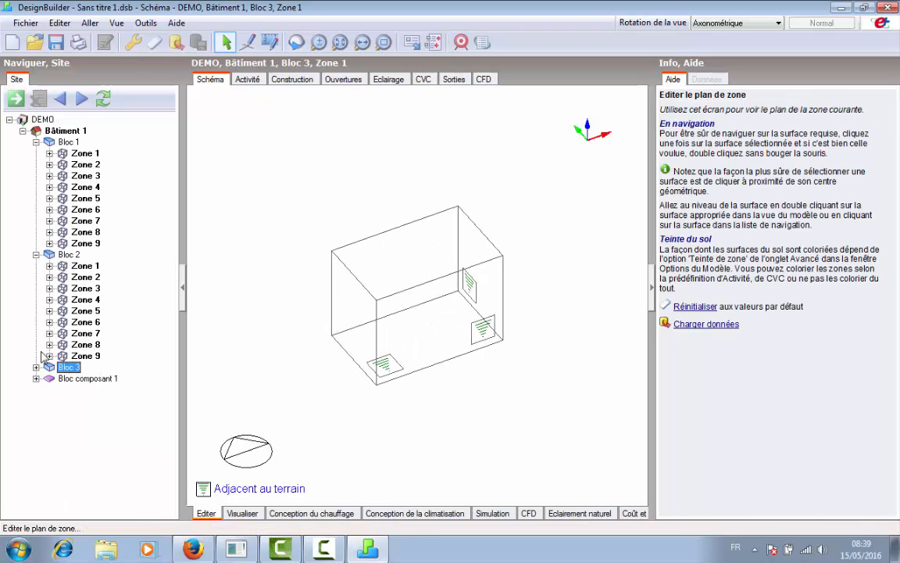
left_click(36, 254)
left_click(36, 142)
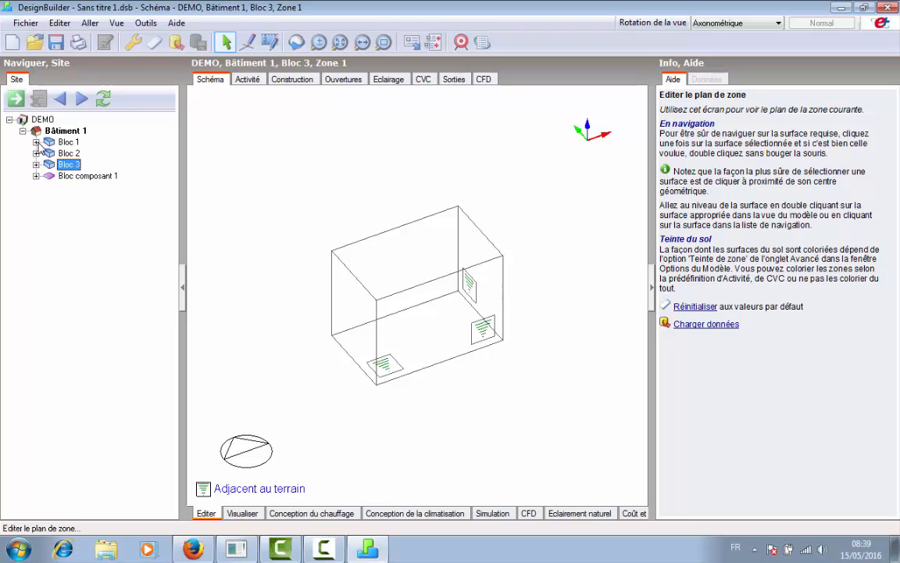
left_click(64, 143)
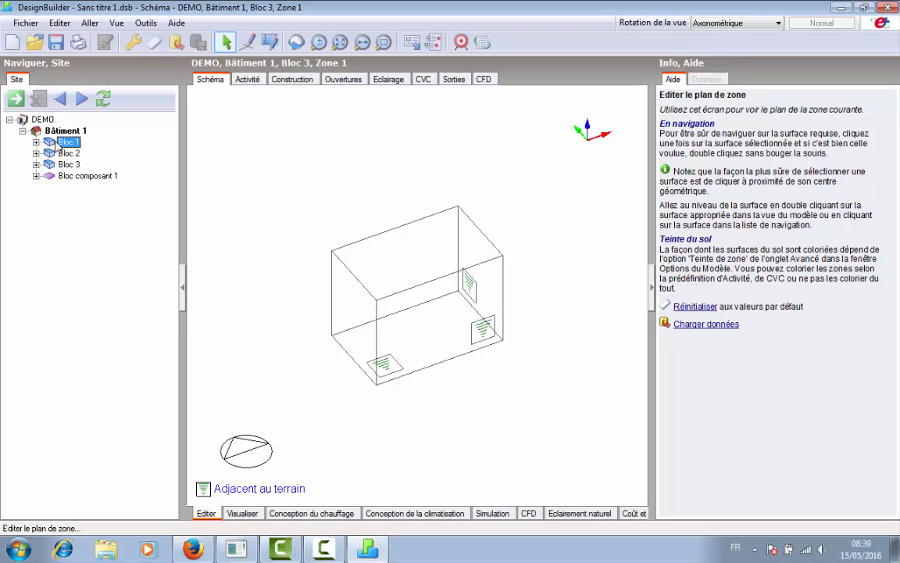
left_click(56, 133)
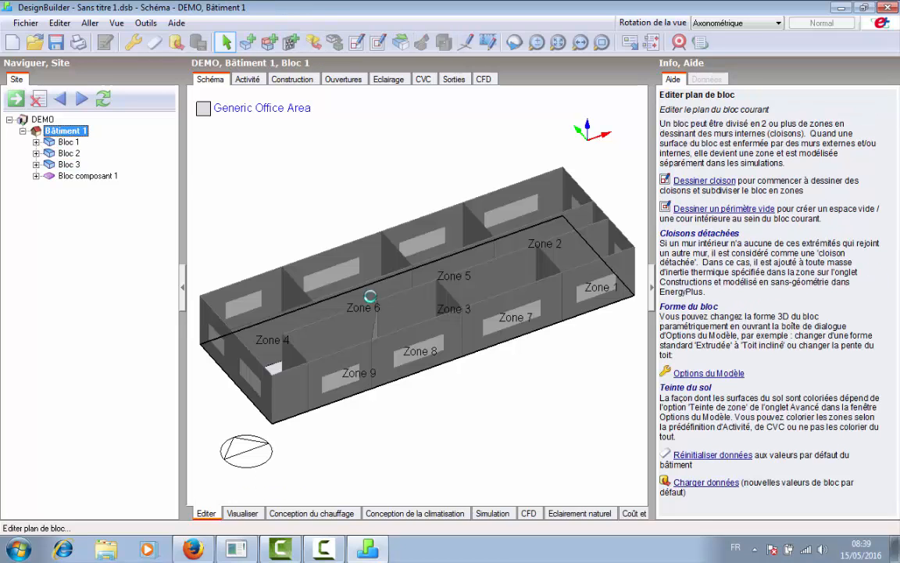
- Cut the top block, Bloc 2, crosswise with a drawn vertical plane about 10.55 m from its end nearest the axis origin
middle_click_drag(384, 380, 366, 363)
middle_click_drag(496, 366, 469, 363)
middle_click_drag(557, 365, 436, 361)
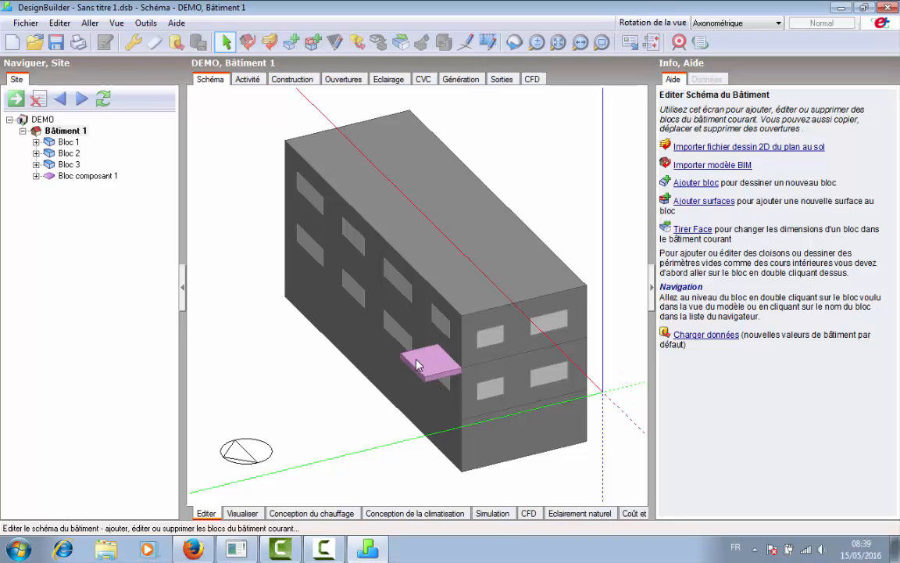
scroll(416, 365, "down", 2)
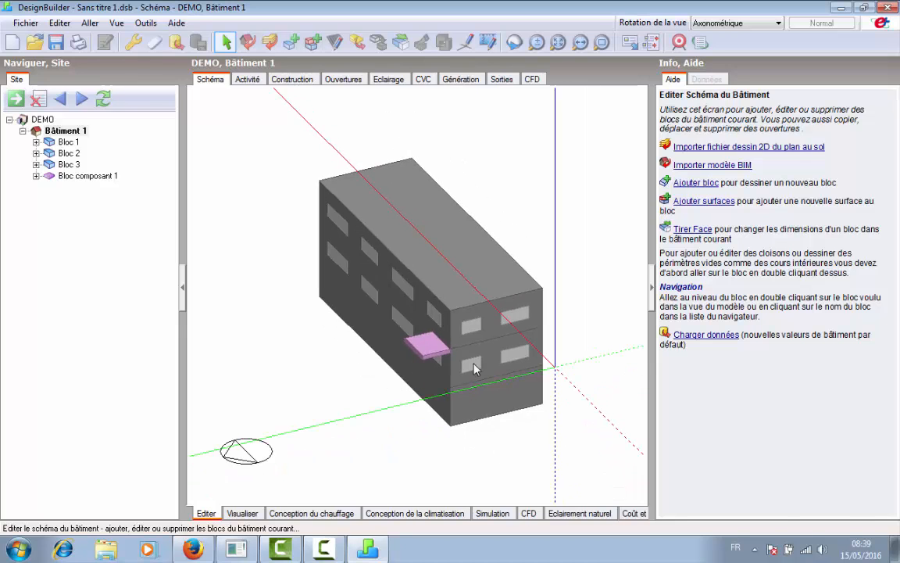
middle_click_drag(214, 352, 277, 423)
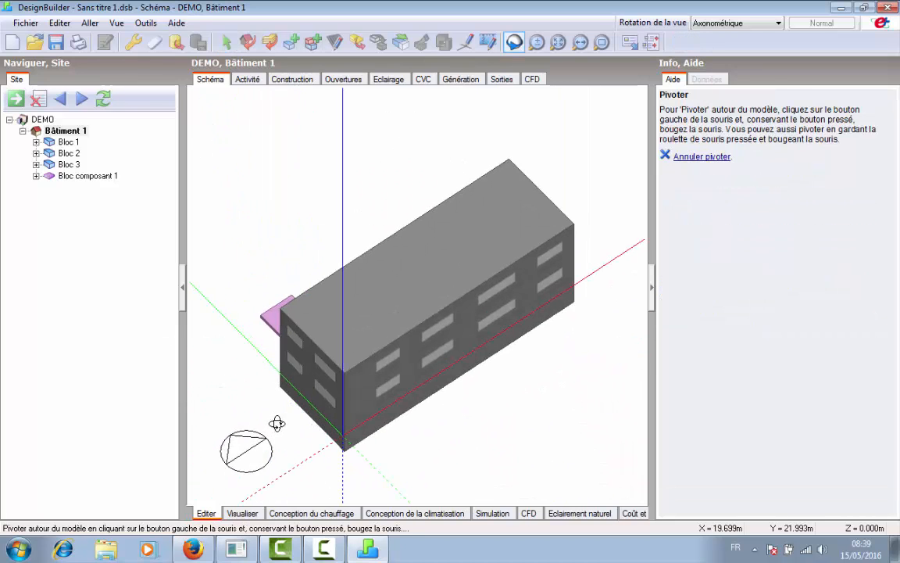
key("Escape")
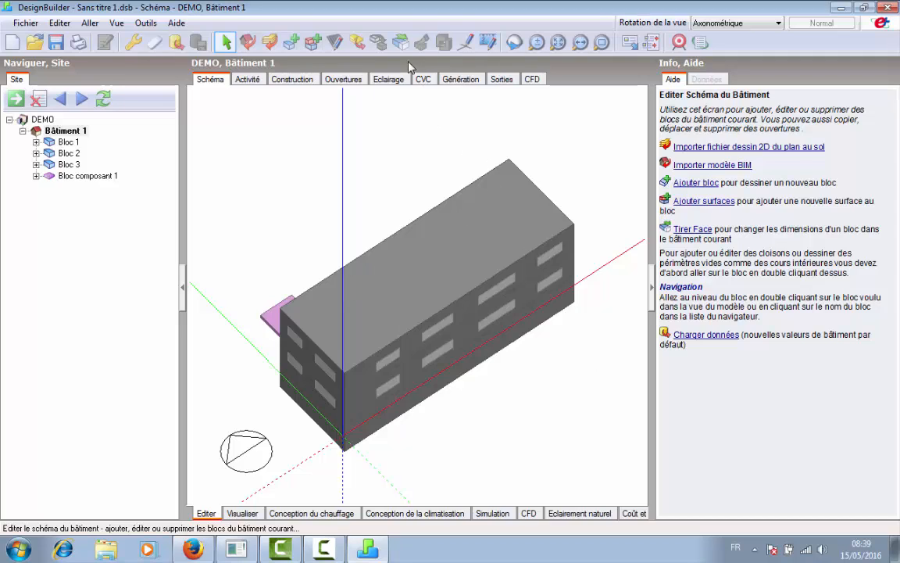
left_click(437, 257)
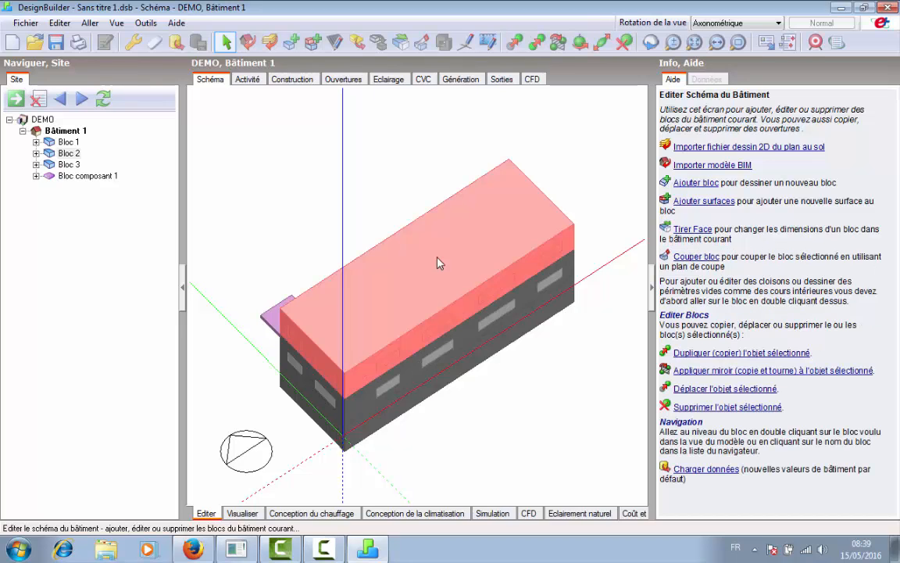
left_click(423, 43)
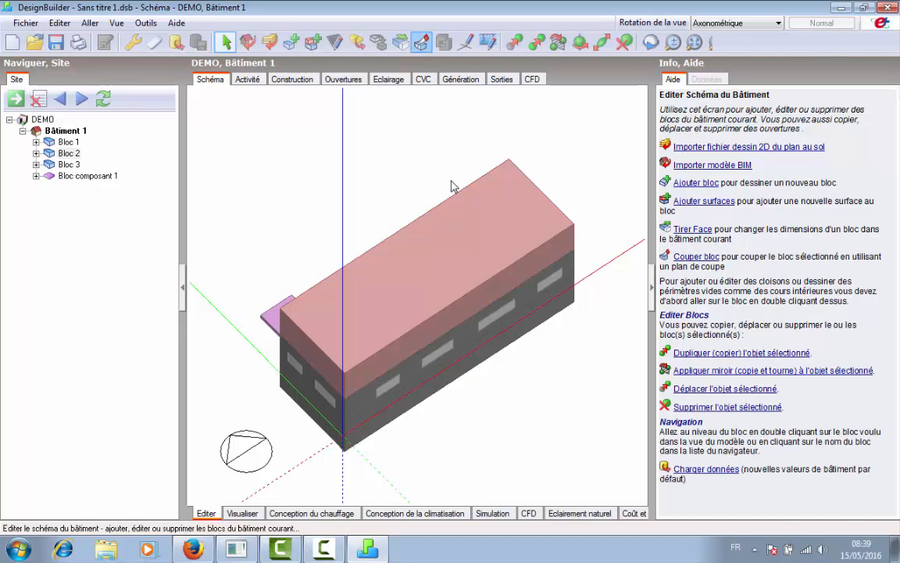
left_click(402, 230)
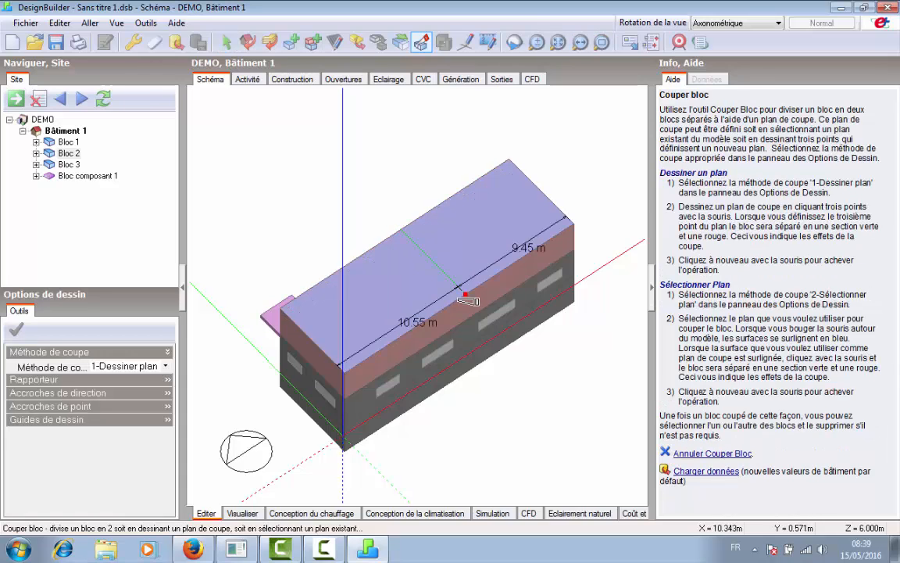
left_click(462, 296)
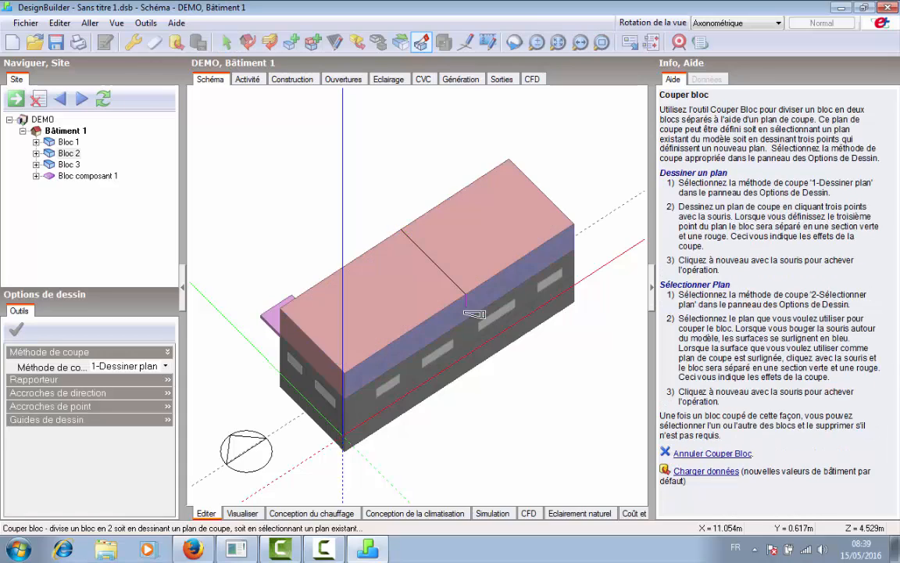
left_click(465, 322)
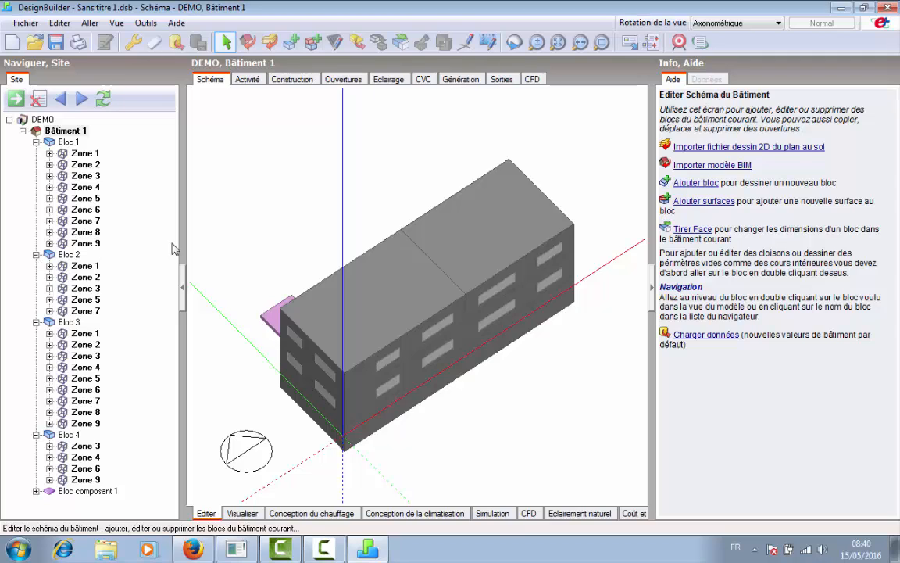
- Switch to Plan view and examine the floor plans of Bloc 4, Bloc 3 and Bloc 2
left_click(730, 22)
left_click(730, 36)
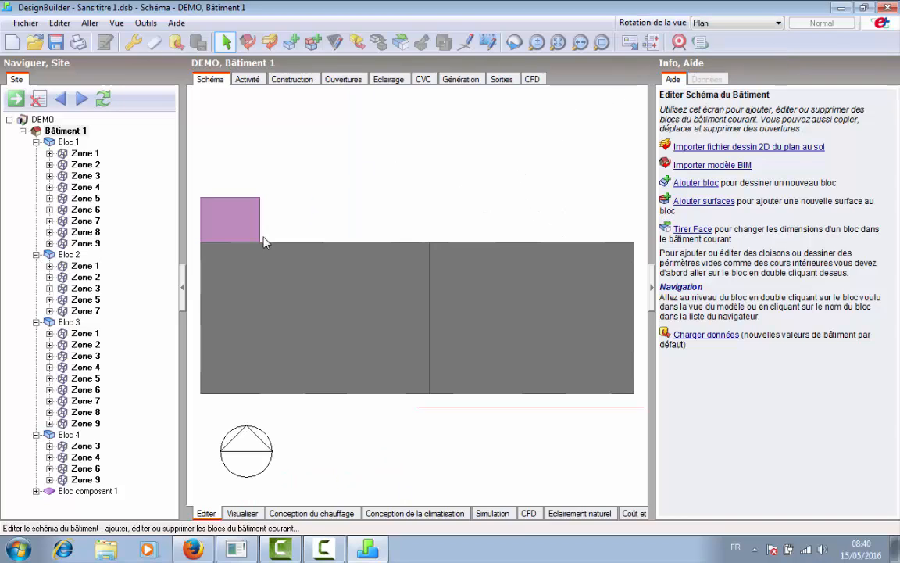
left_click(66, 436)
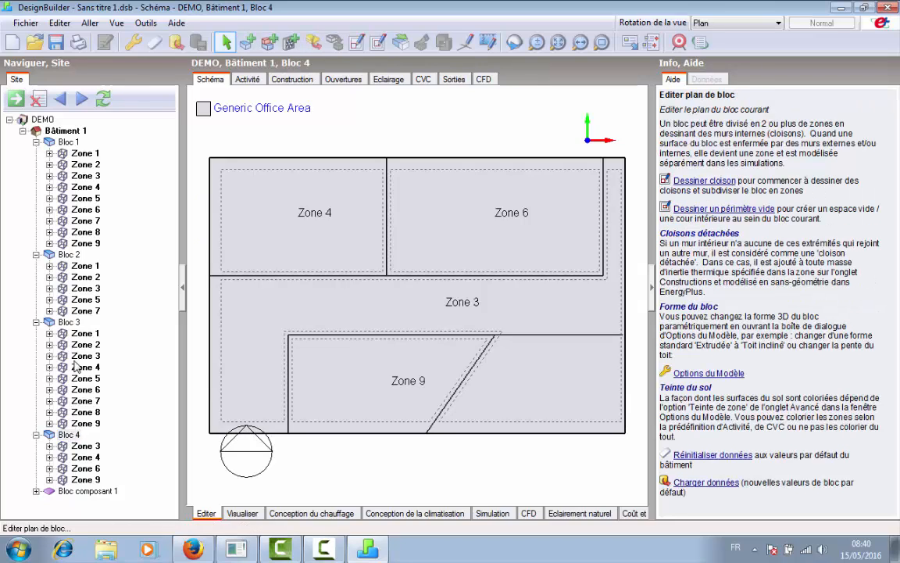
left_click(69, 323)
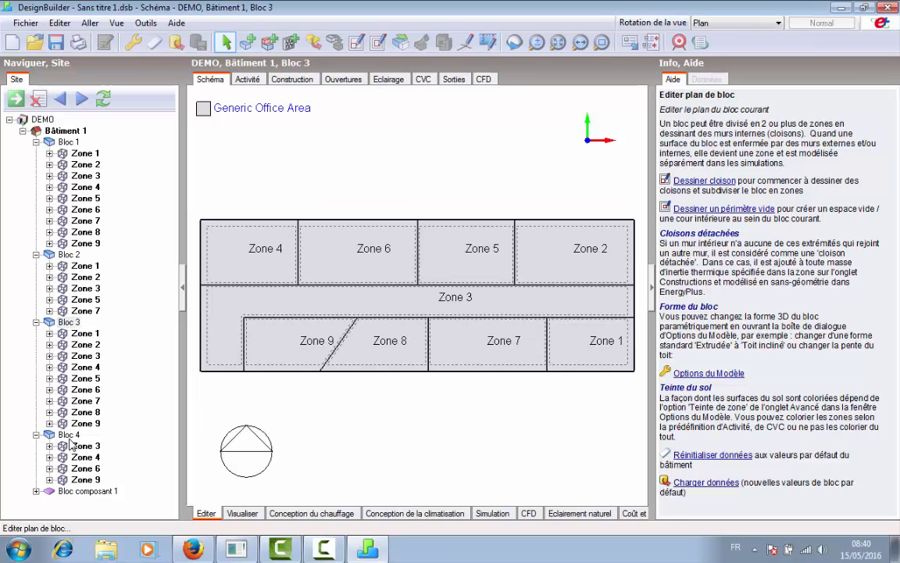
left_click(66, 255)
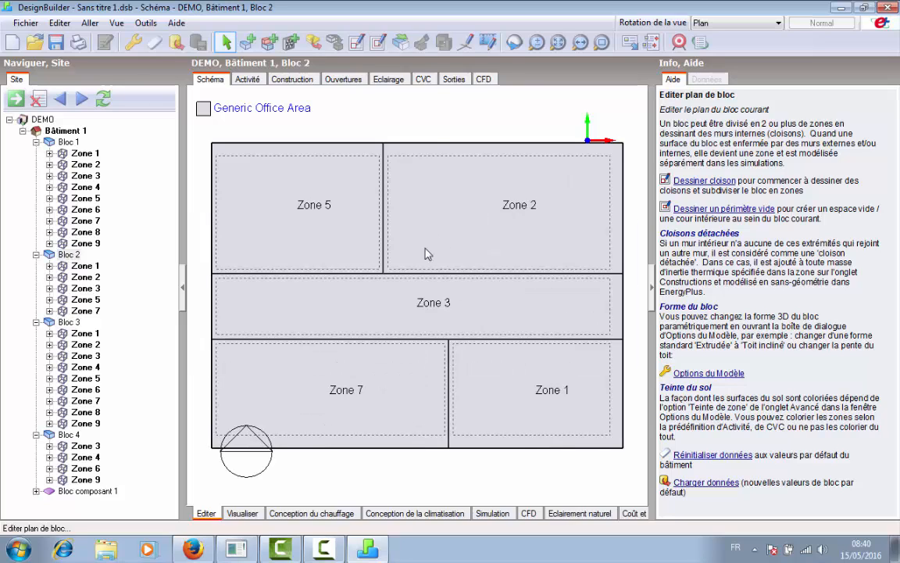
- Return to Bâtiment 1 in Axonométrique view and pull the roof face of top-storey Bloc 4 upward by about 3.09 m
left_click(739, 23)
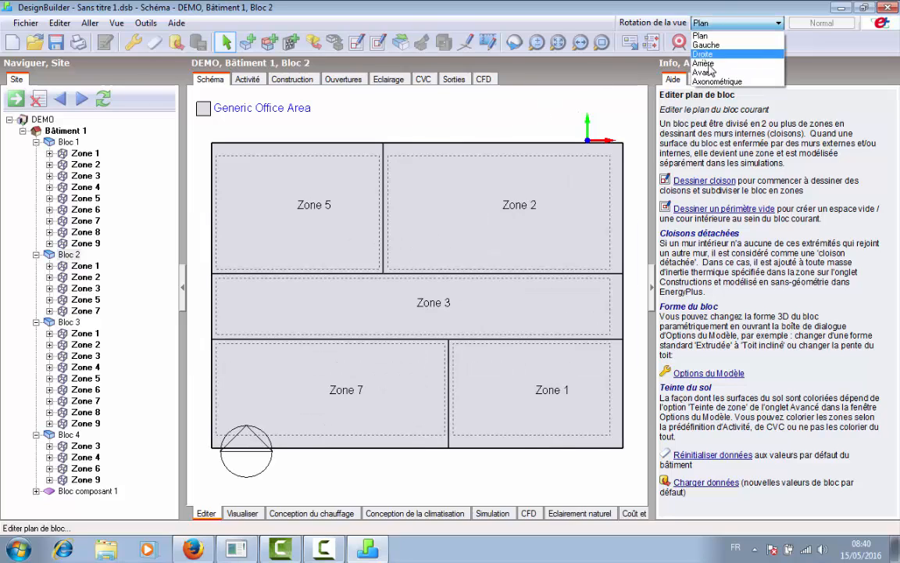
left_click(67, 132)
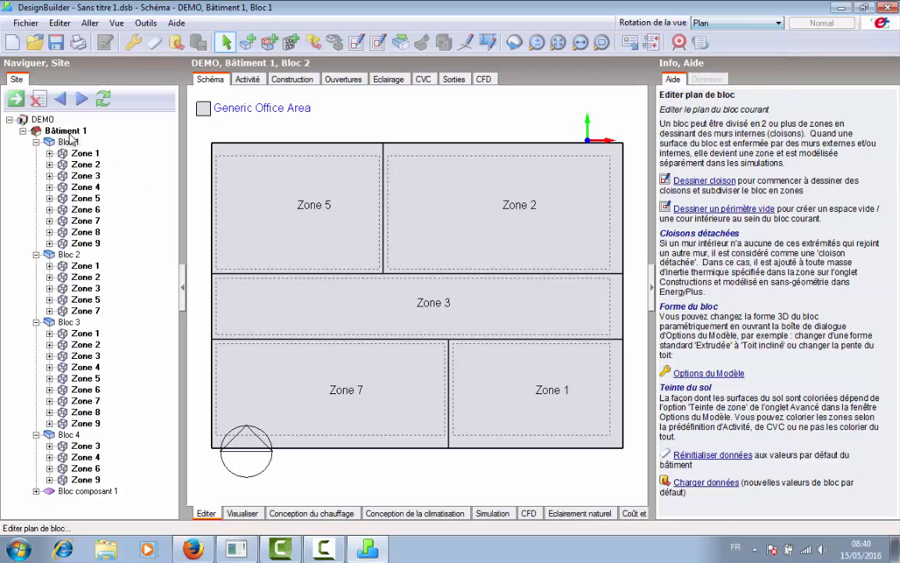
left_click(69, 132)
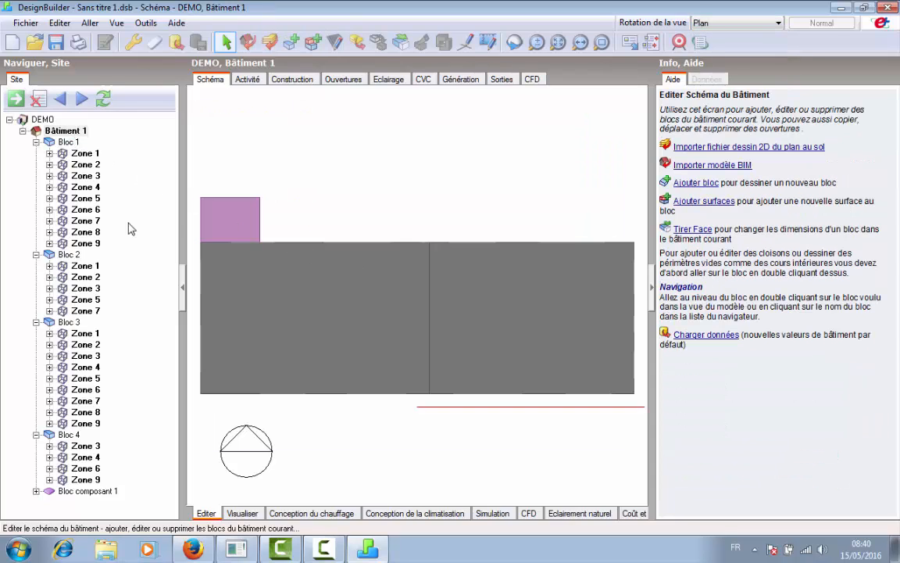
left_click(735, 23)
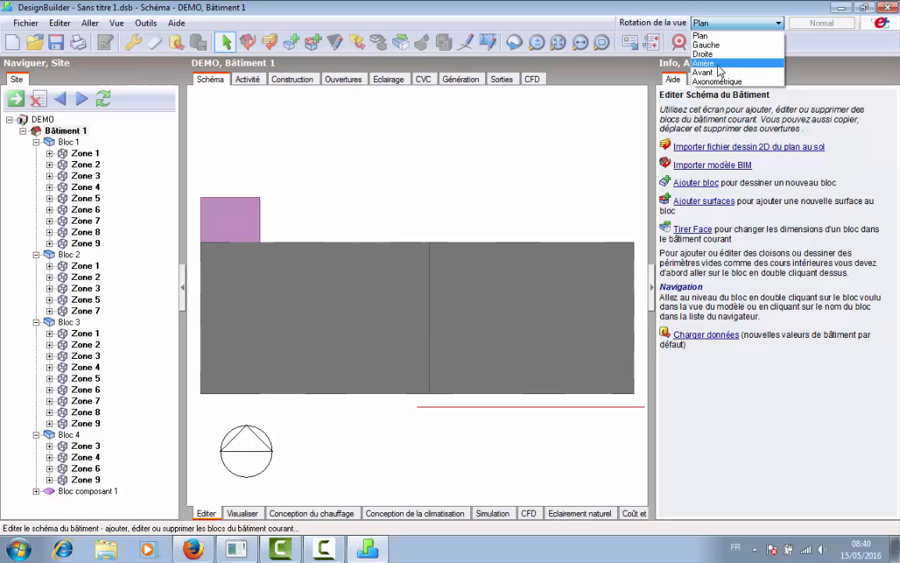
left_click(672, 77)
left_click(400, 42)
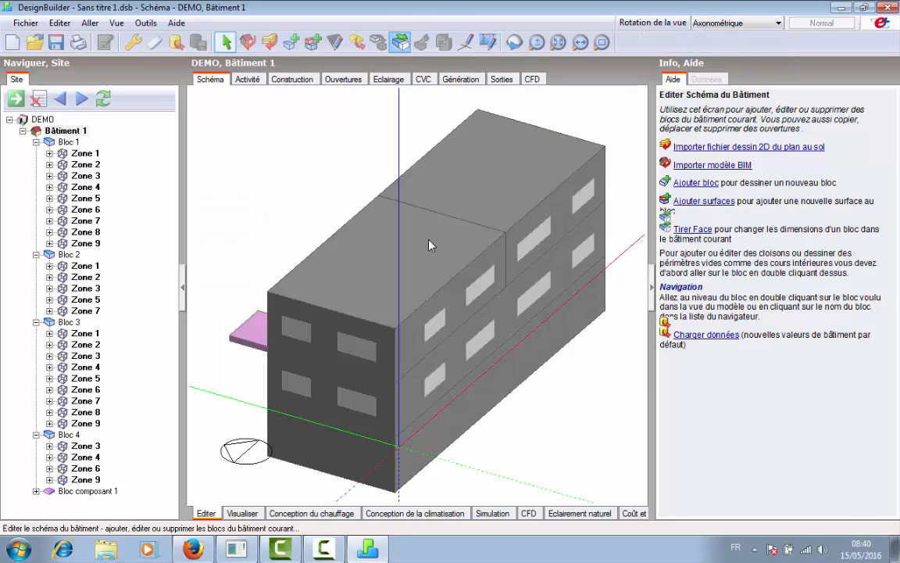
left_click(428, 248)
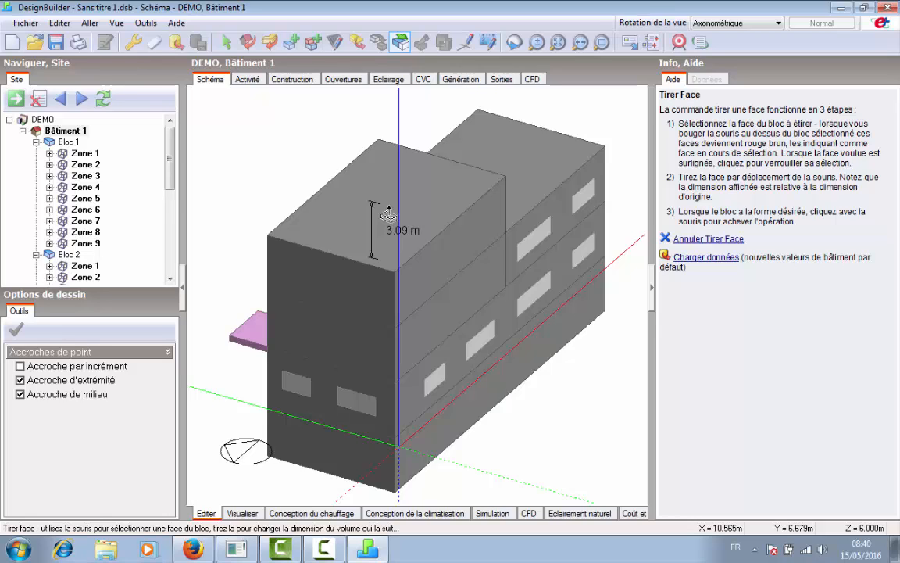
left_click(388, 215)
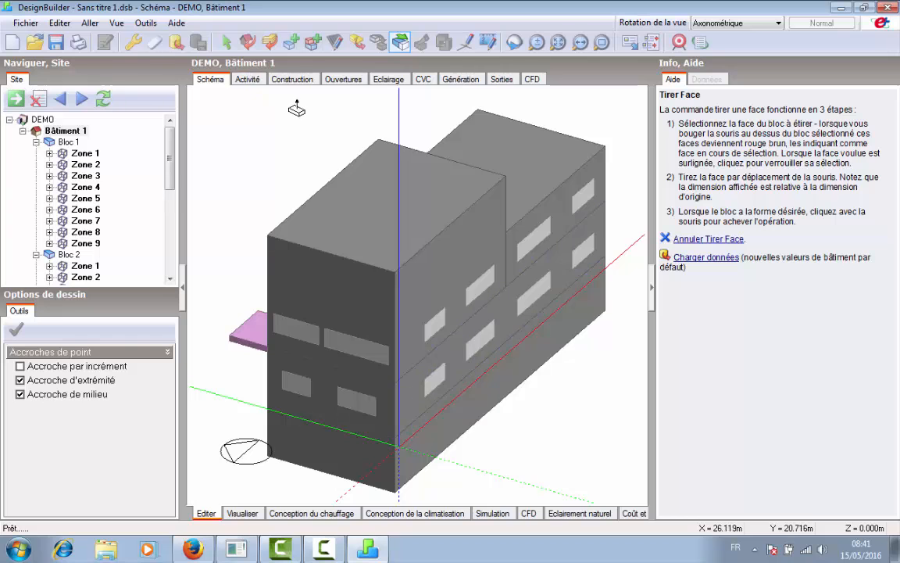
- Inspect the raised block from an angle, visualise the rendered building with its sun path and shadows, and return to the editing view
middle_click_drag(430, 165, 373, 247)
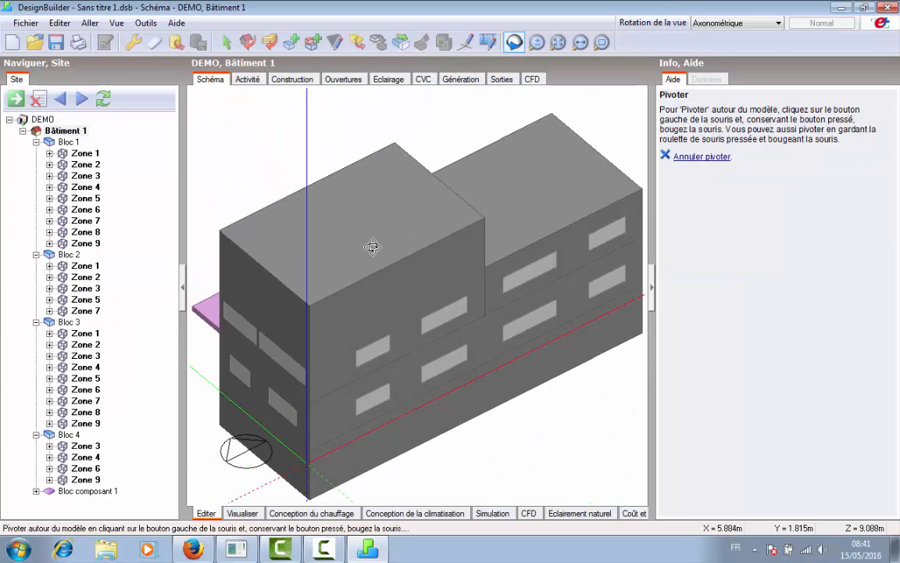
scroll(373, 249, "down", 2)
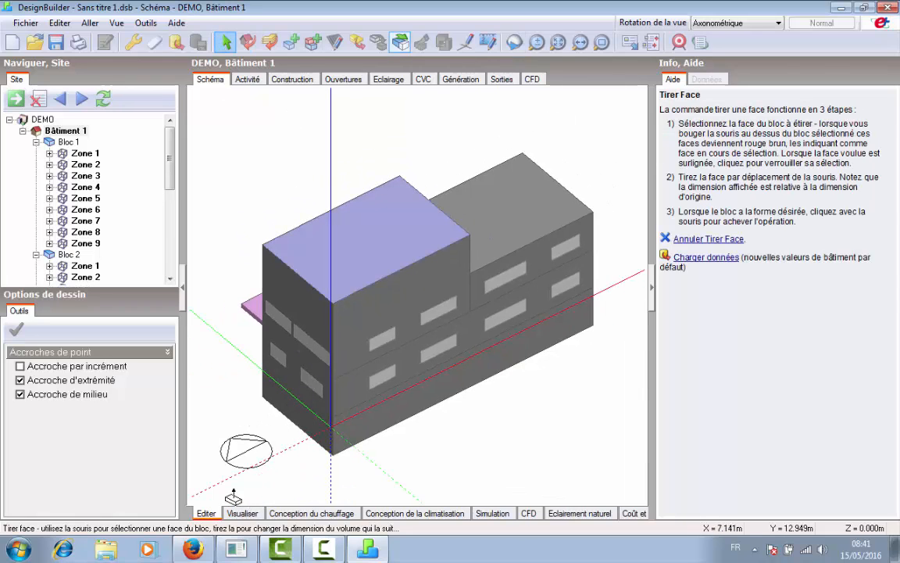
left_click(256, 516)
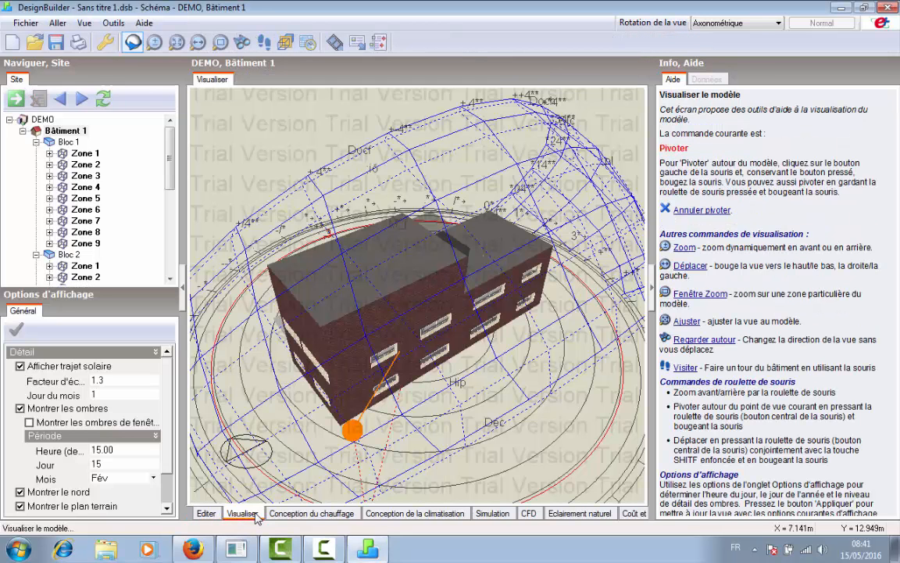
left_click_drag(374, 423, 399, 378)
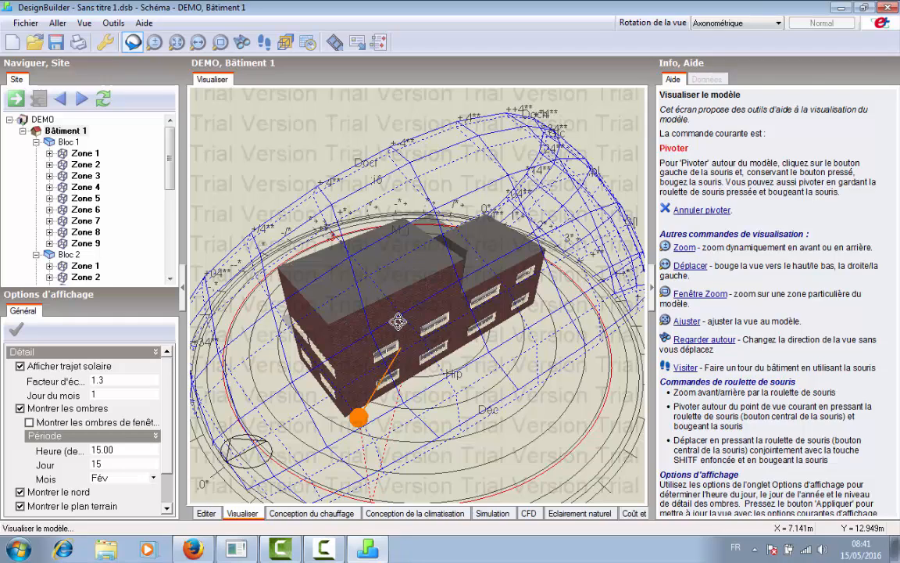
left_click(216, 516)
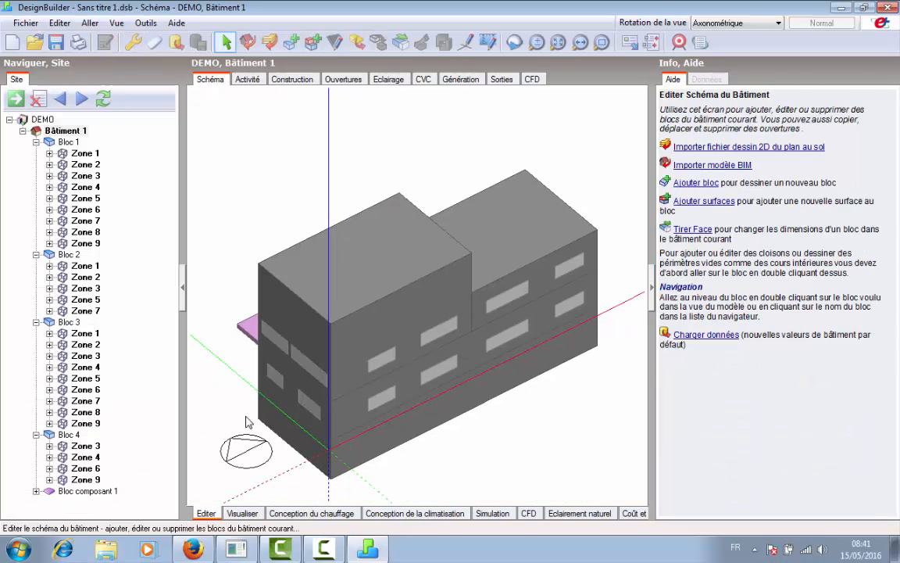
- Collapse the zone lists of Bloc 1, Bloc 2, Bloc 3 and Bloc 4 in the site tree
left_click(35, 142)
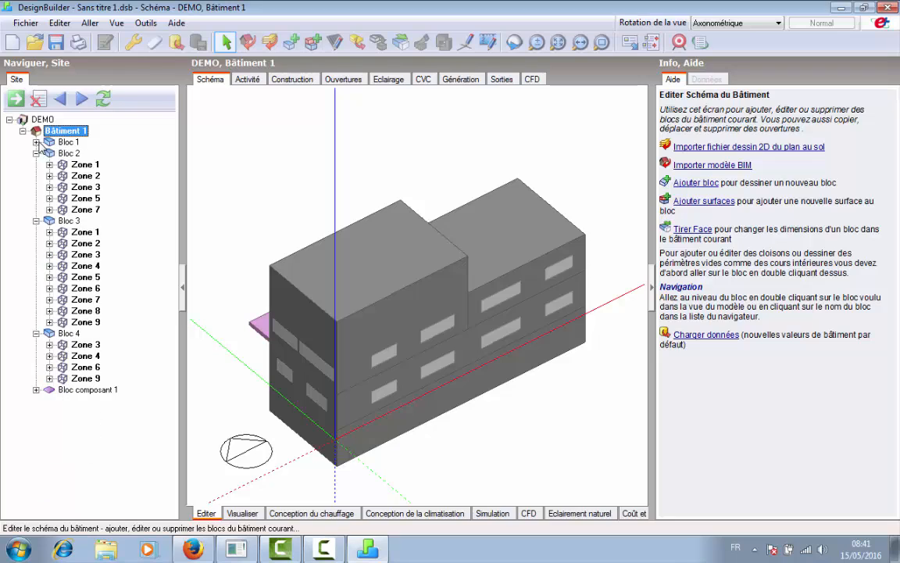
left_click(37, 154)
left_click(36, 153)
left_click(36, 165)
left_click(36, 176)
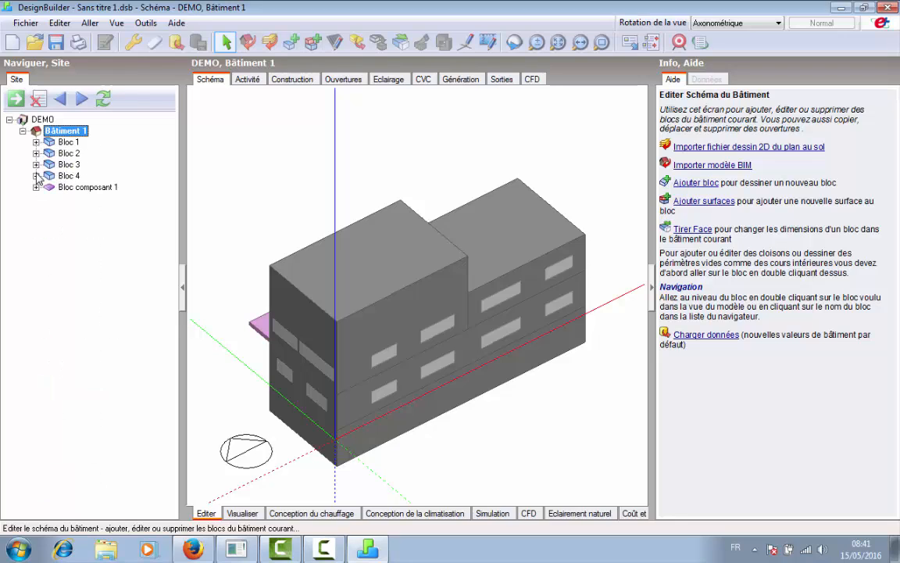
- Start drawing a new block and set its type to 1-Bloc de bâtiment
scroll(413, 268, "down", 1)
scroll(359, 177, "down", 1)
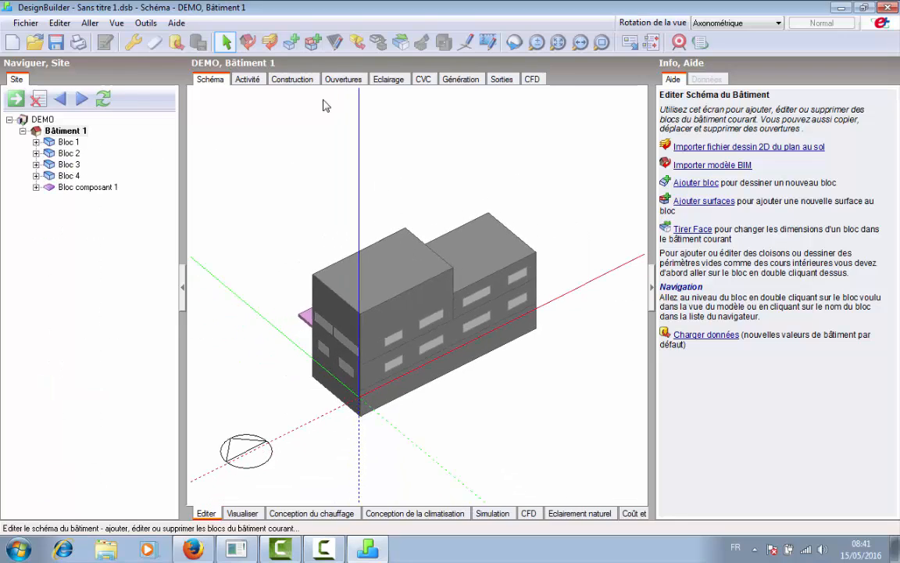
left_click(291, 43)
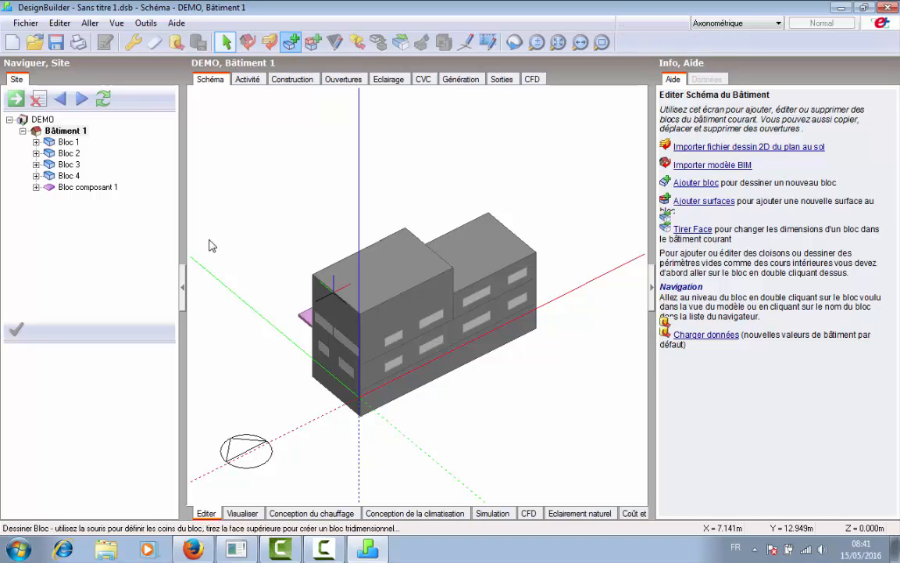
left_click(164, 366)
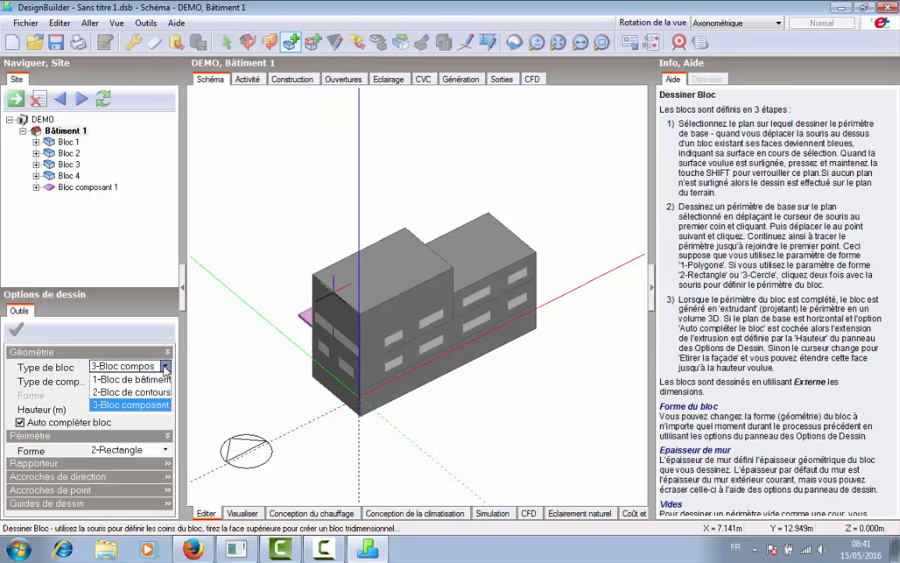
left_click(149, 406)
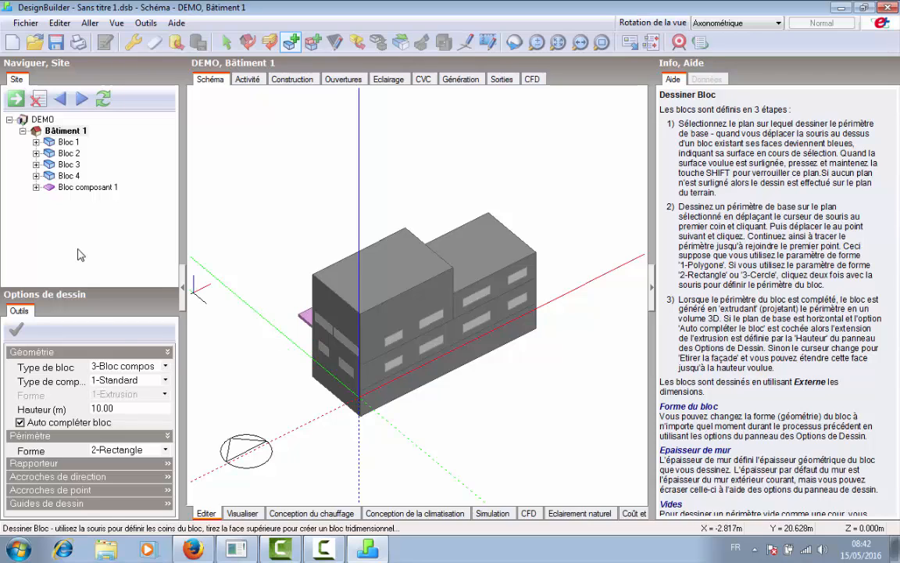
left_click(139, 379)
left_click(140, 370)
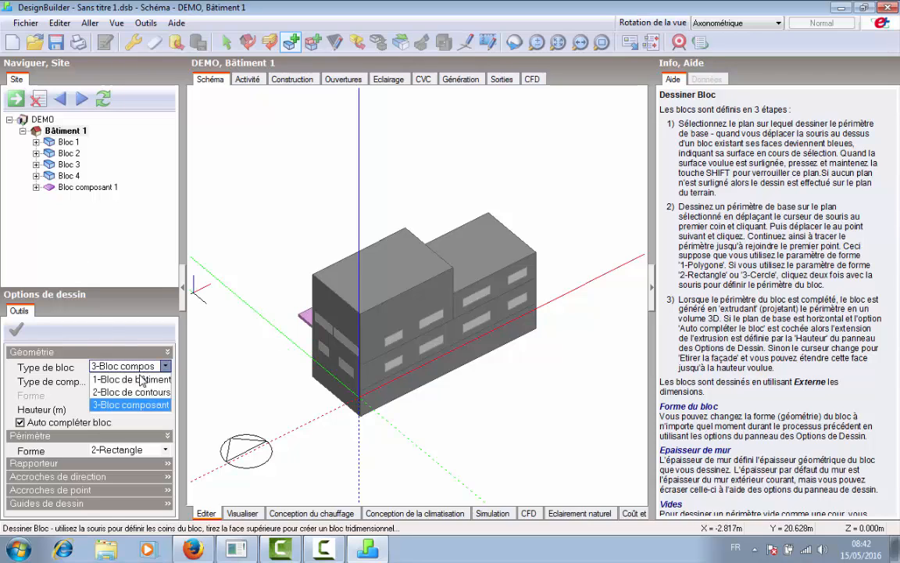
left_click(140, 379)
- Set the new block's form to 1-Extrusion, its height to 3 m and its perimeter shape to 1-Polygone
left_click(121, 382)
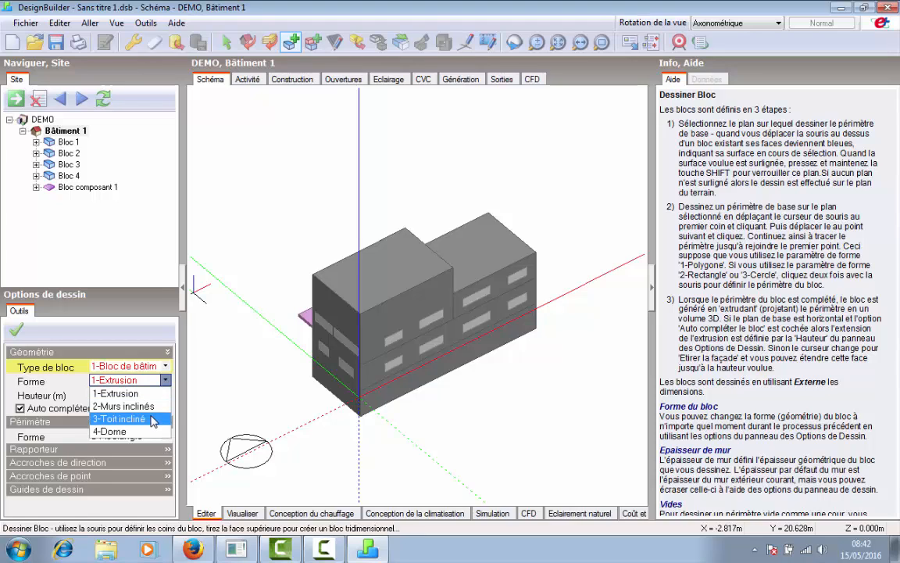
left_click(139, 393)
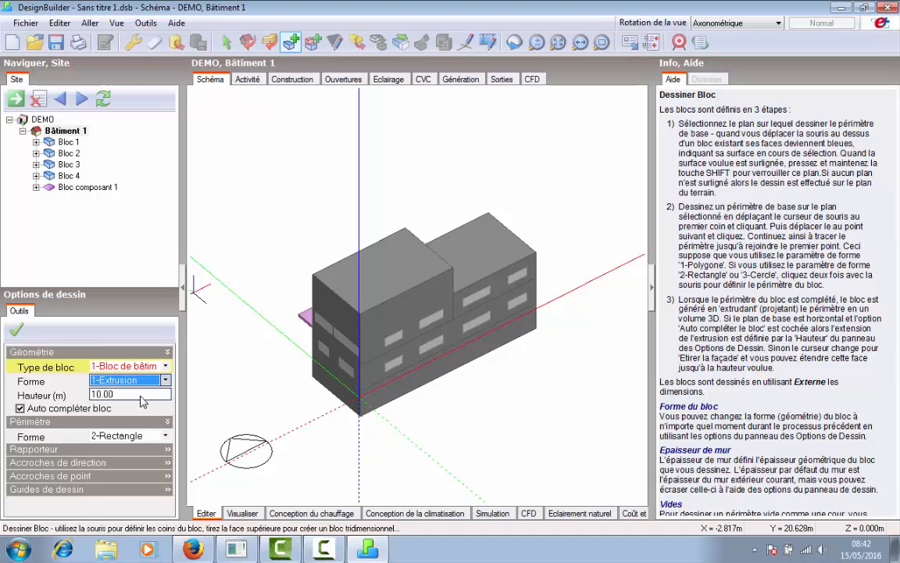
left_click(141, 396)
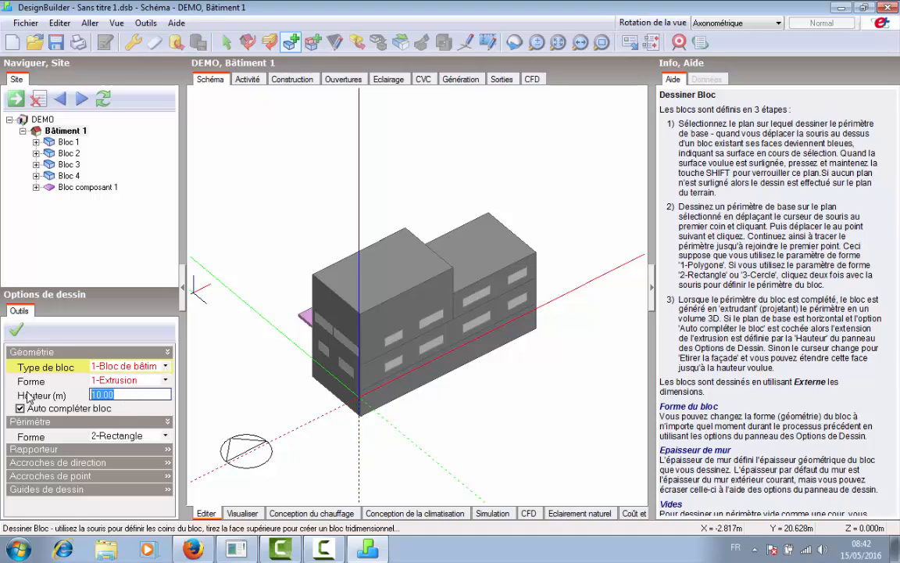
type("3")
left_click(125, 435)
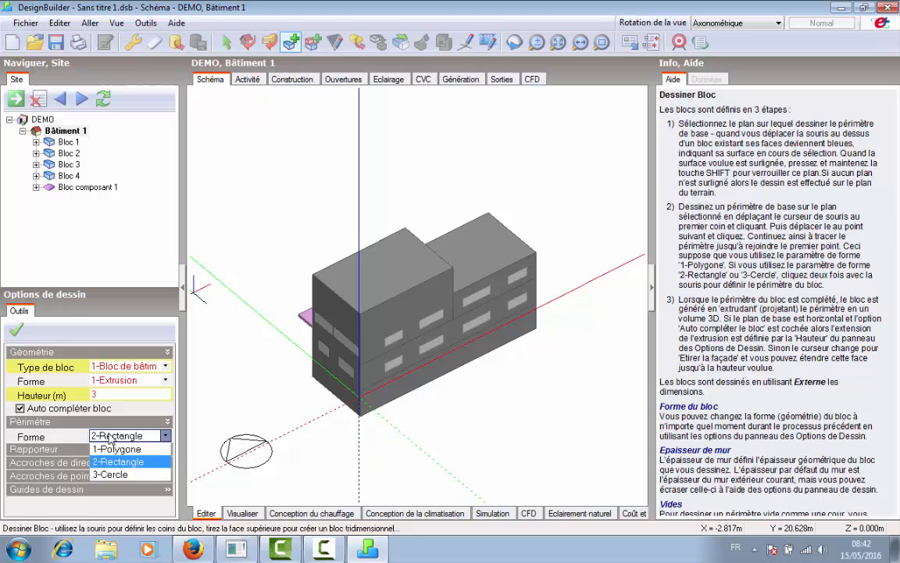
left_click(134, 451)
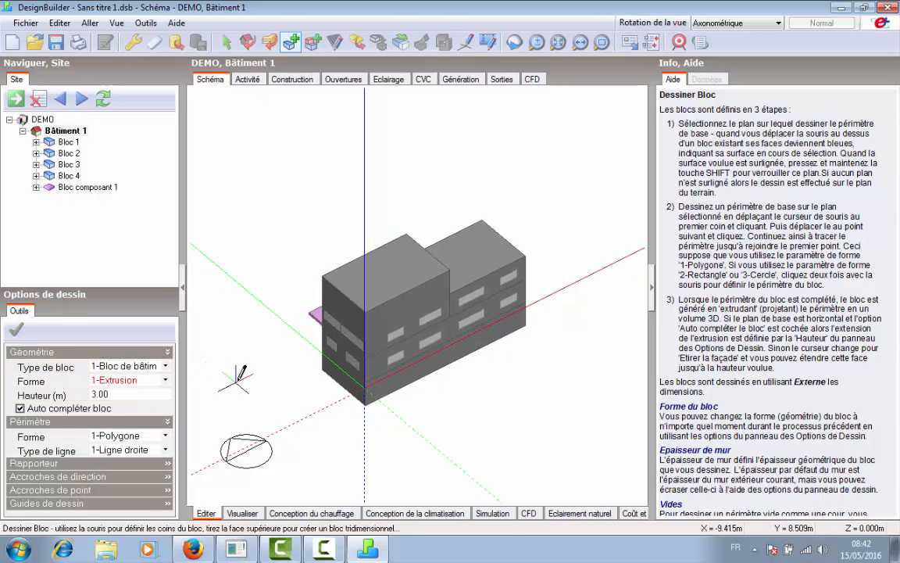
- Draw a separate block with an irregular four-sided footprint on the ground in front of the building's long windowed facade
left_click(489, 449)
left_click(504, 379)
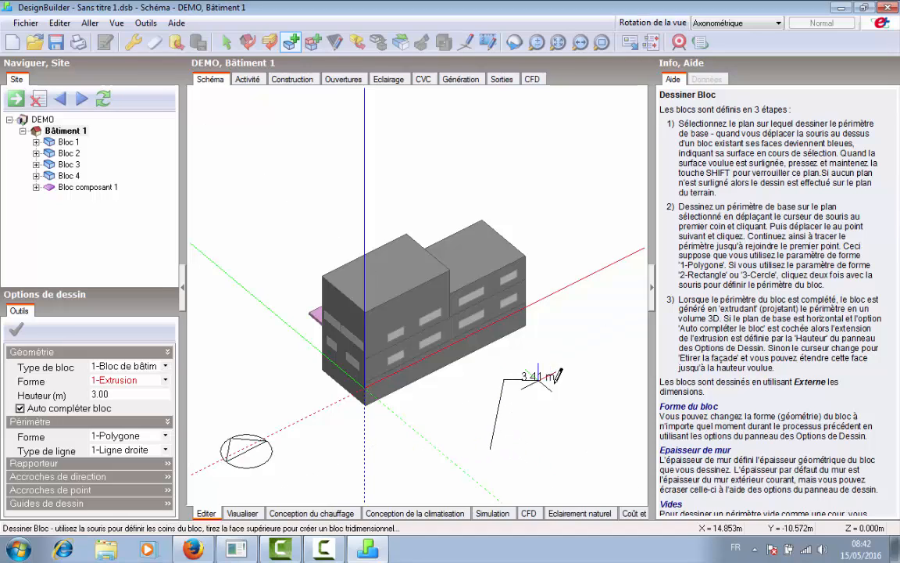
left_click(579, 388)
left_click(567, 429)
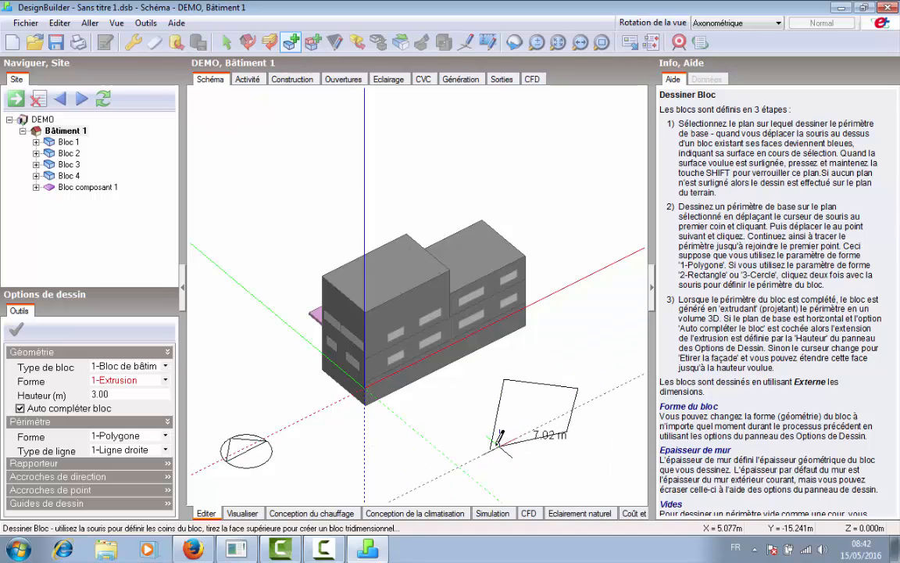
left_click(490, 448)
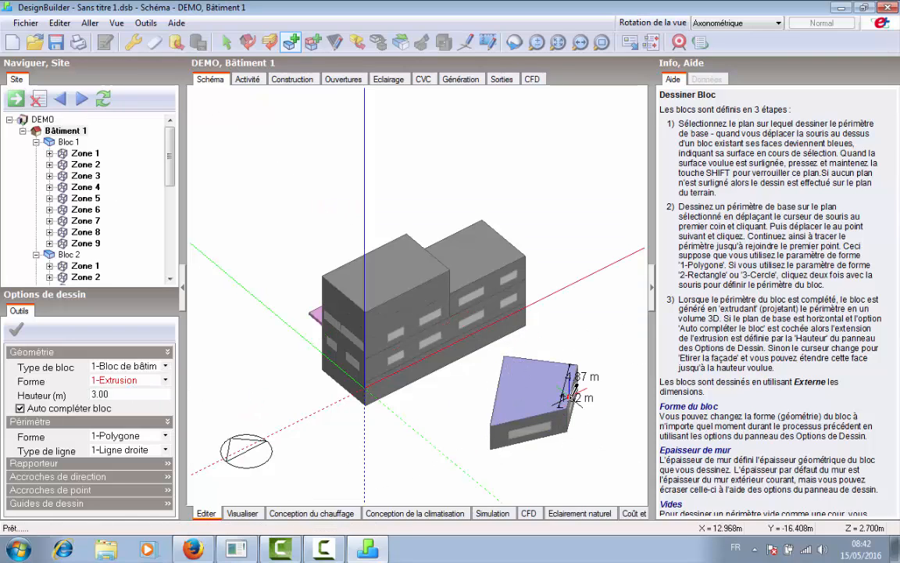
- Set the type of the next block to 2-Bloc de contours
middle_click_drag(574, 394, 547, 380)
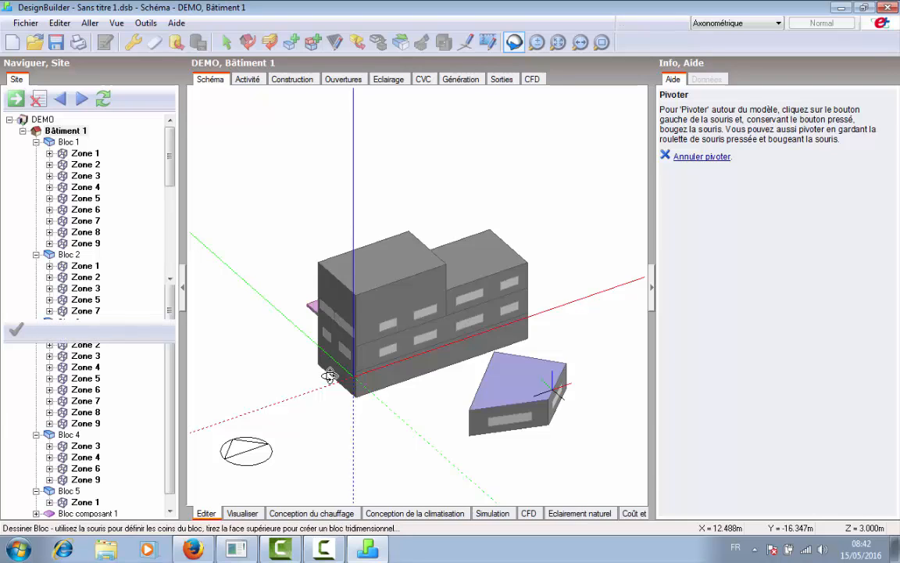
left_click(140, 366)
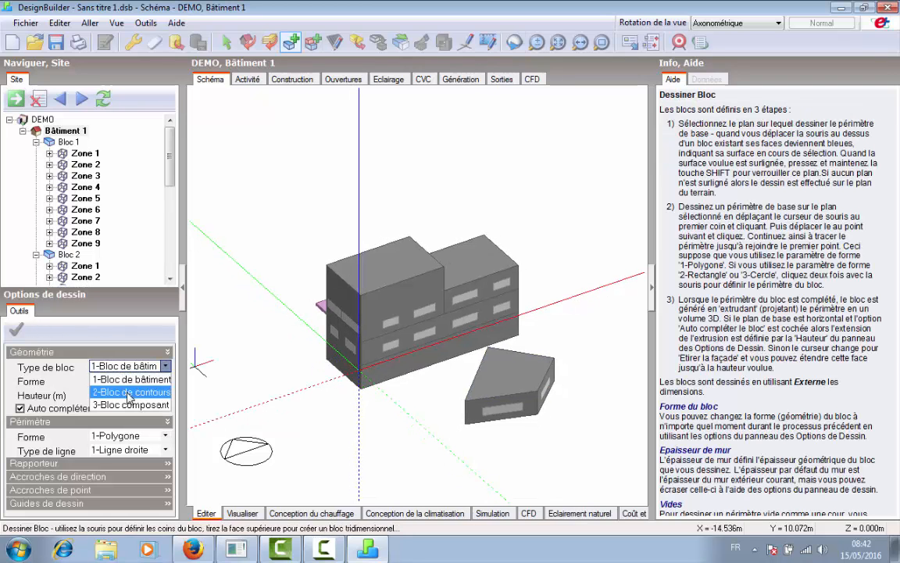
left_click(127, 393)
- Try to draw a polygonal contour block on the roof of the raised block nearest the axis origin
mouse_move(429, 392)
middle_mouse_down()
mouse_move(135, 359)
mouse_move(329, 368)
mouse_move(335, 387)
mouse_move(325, 378)
mouse_move(425, 388)
middle_mouse_up()
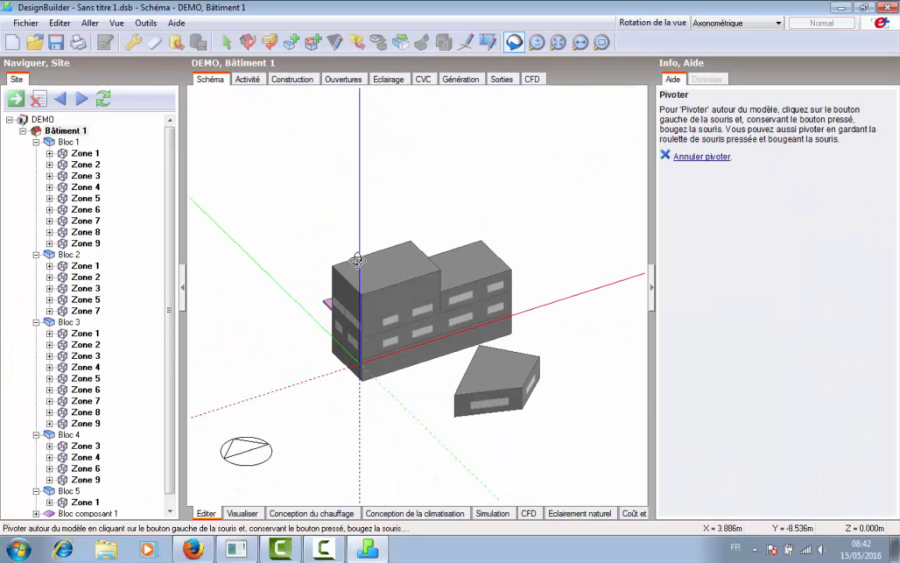
mouse_move(357, 260)
middle_mouse_down()
mouse_move(328, 269)
mouse_move(418, 284)
mouse_move(422, 270)
mouse_move(400, 254)
middle_mouse_up()
scroll(327, 271, "up", 1)
scroll(432, 250, "up", 3)
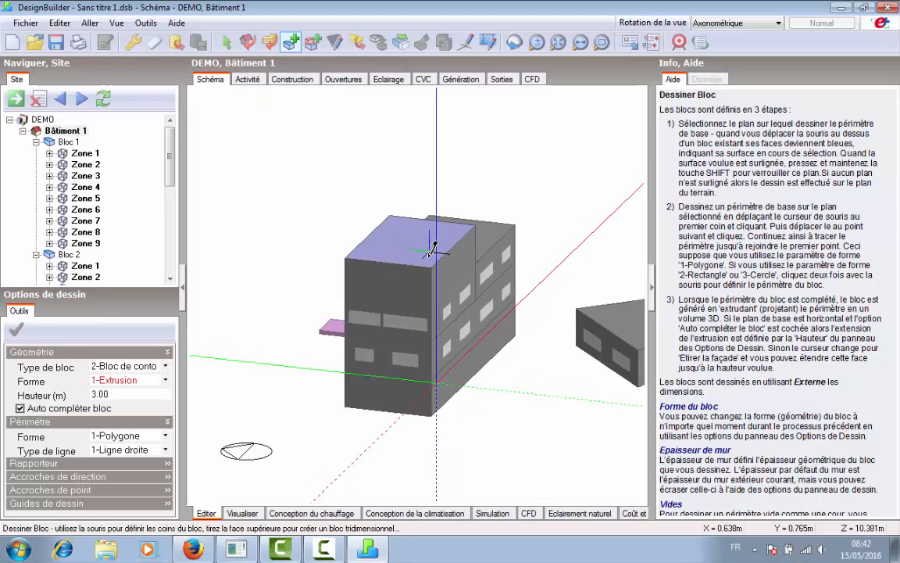
left_click(433, 243)
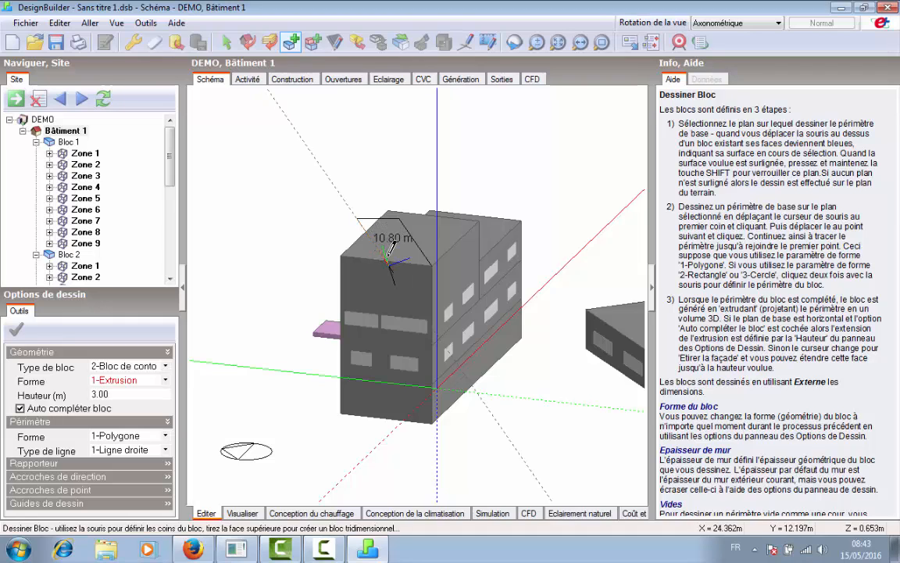
left_click(433, 263)
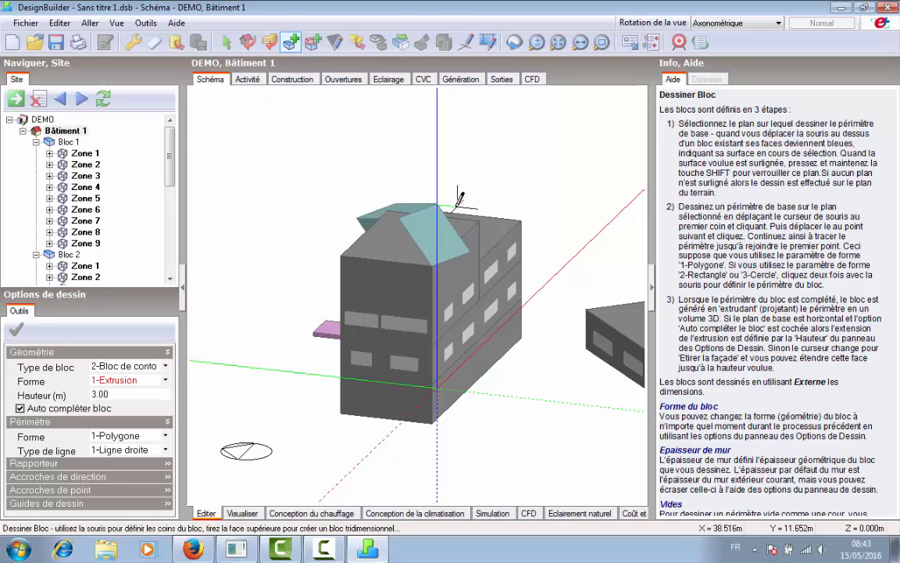
middle_click_drag(422, 249, 371, 332)
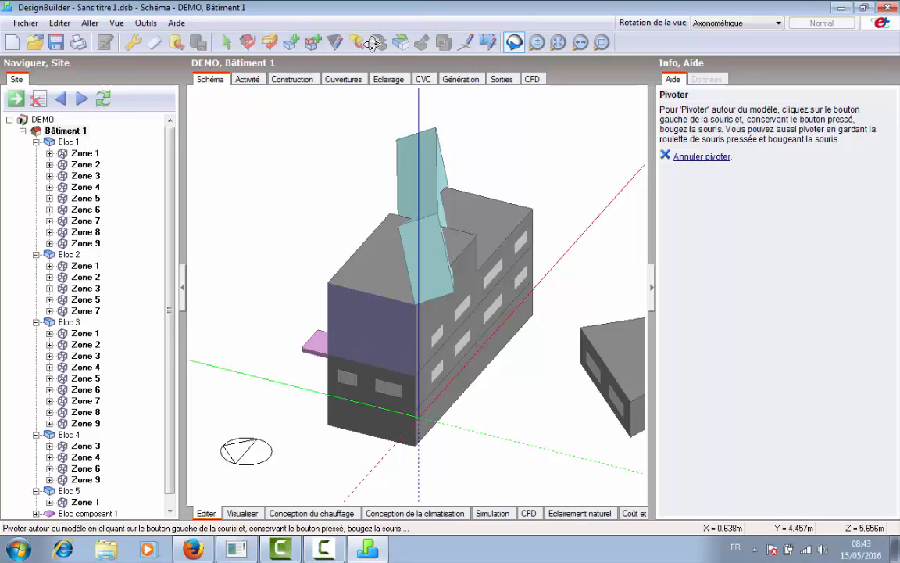
- Delete the misdrawn contour block from the roof of the raised block
left_click(226, 41)
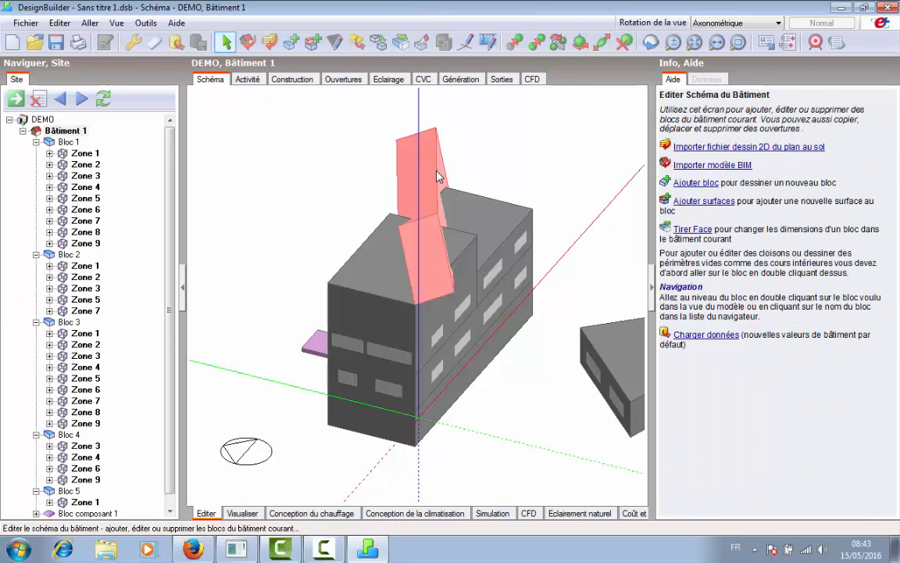
key("Delete")
key("Return")
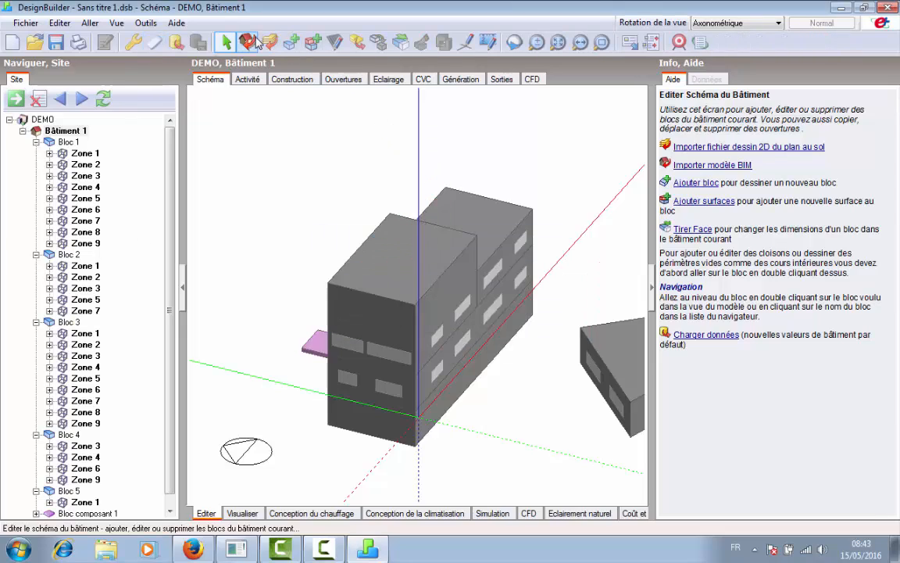
- Draw a triangular contour block 3 m high on the raised roof, with a 7 m base along its end edge and one side about 8.09 m
left_click(291, 41)
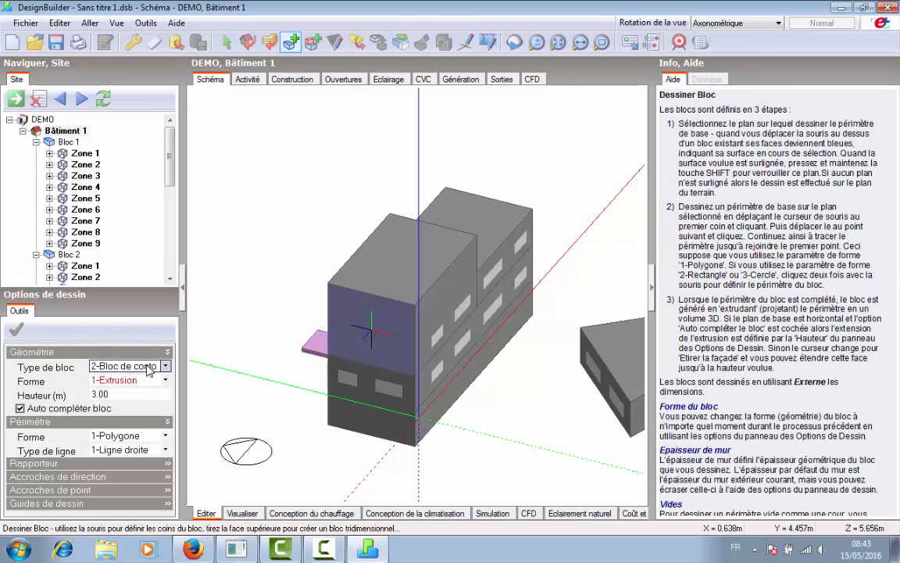
left_click(148, 366)
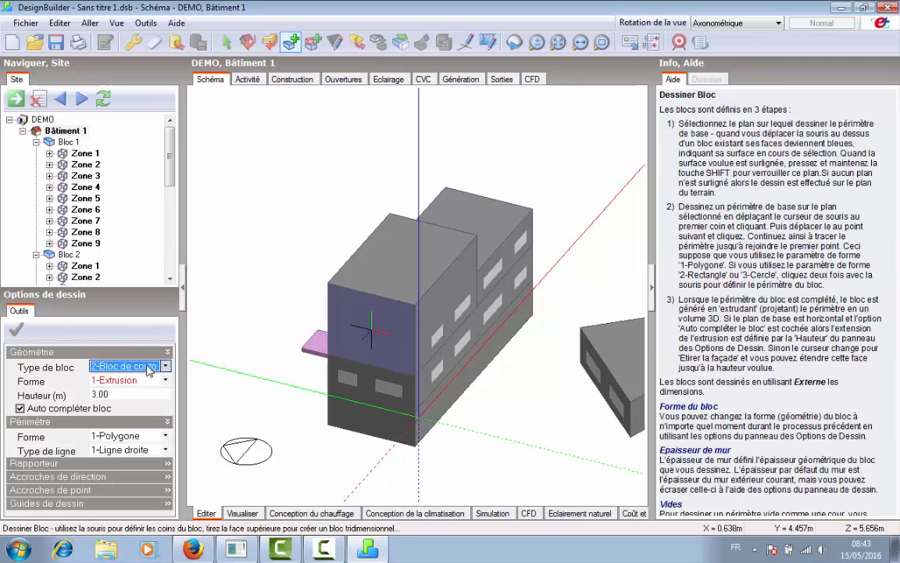
left_click(415, 302)
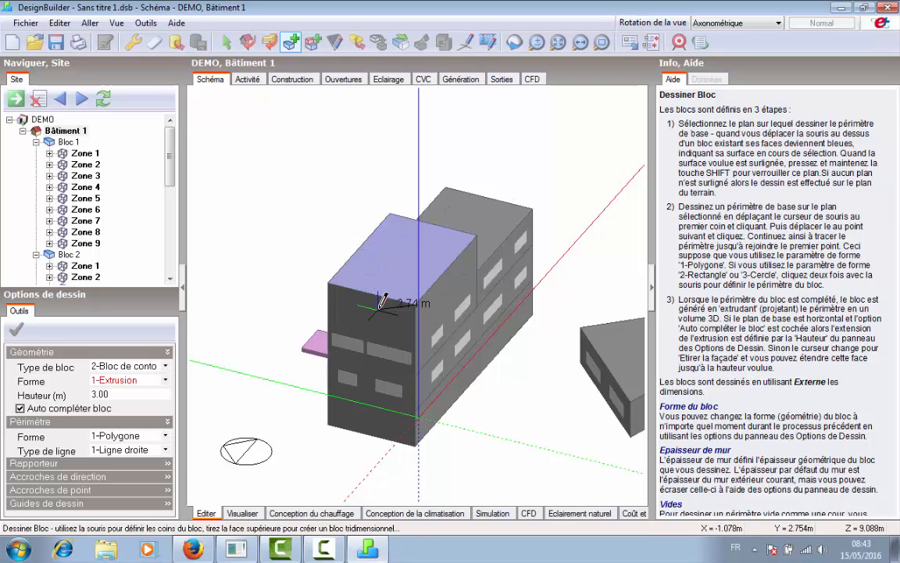
left_click(388, 249)
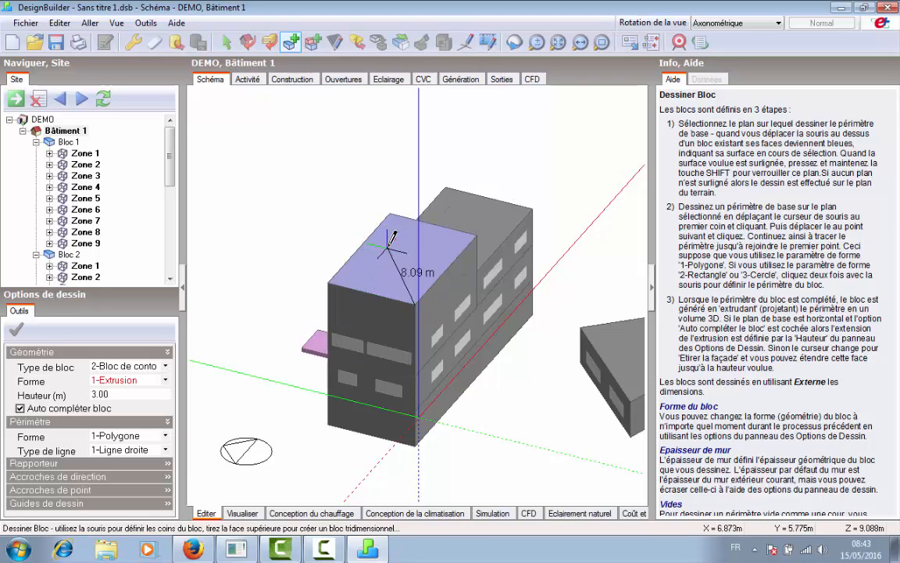
left_click(329, 281)
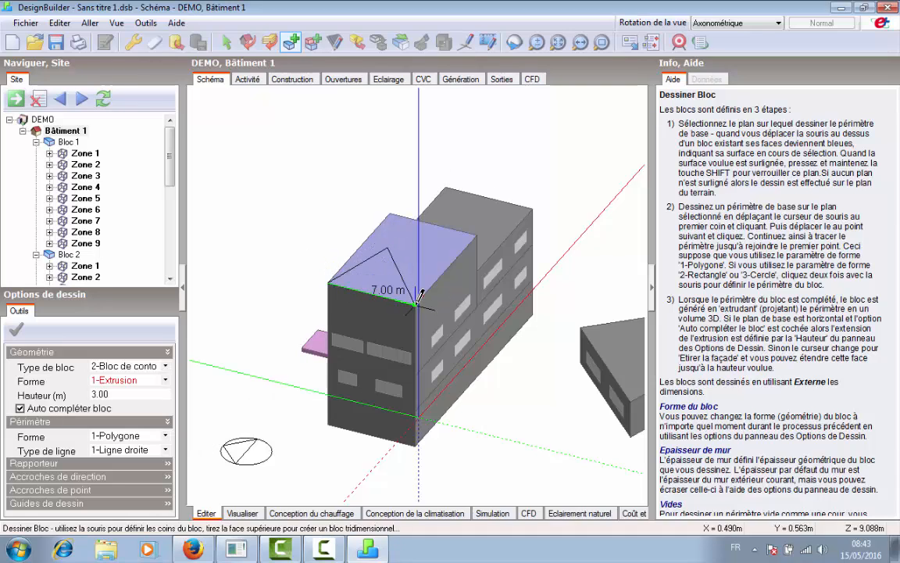
left_click(418, 298)
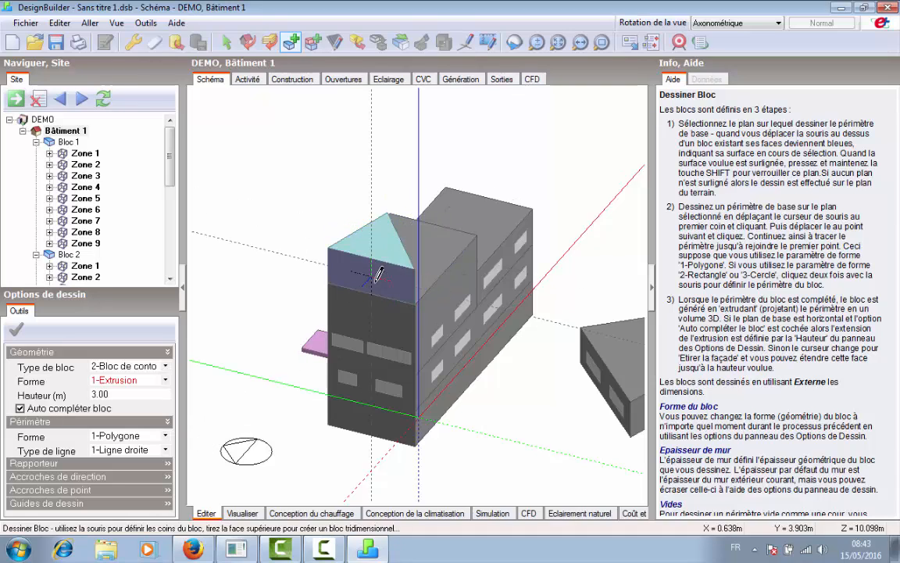
middle_click_drag(377, 273, 456, 272)
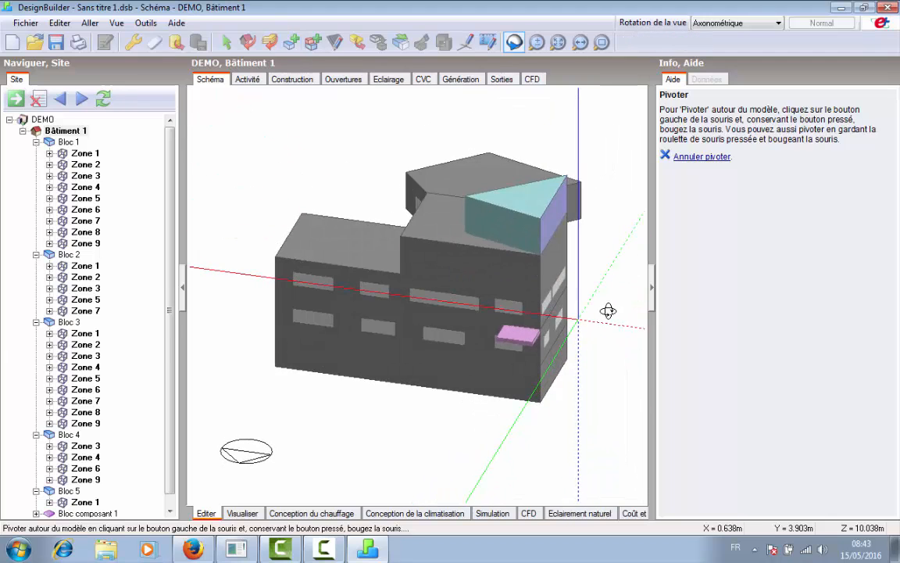
middle_click_drag(608, 311, 610, 315)
middle_click_drag(407, 347, 204, 336)
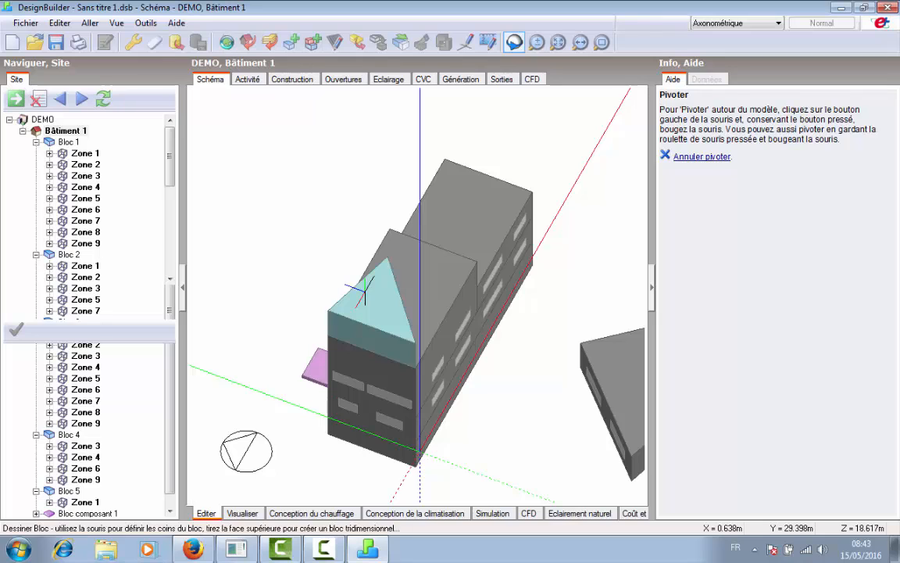
- Convert the triangular contour block into a Bloc du bâtiment and inspect it from both sides of the building
key("Escape")
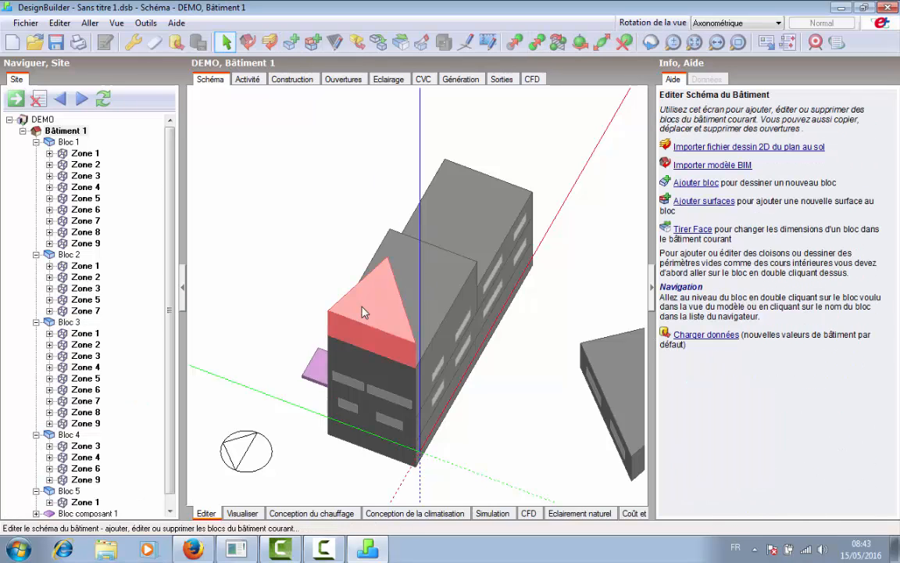
right_click(362, 312)
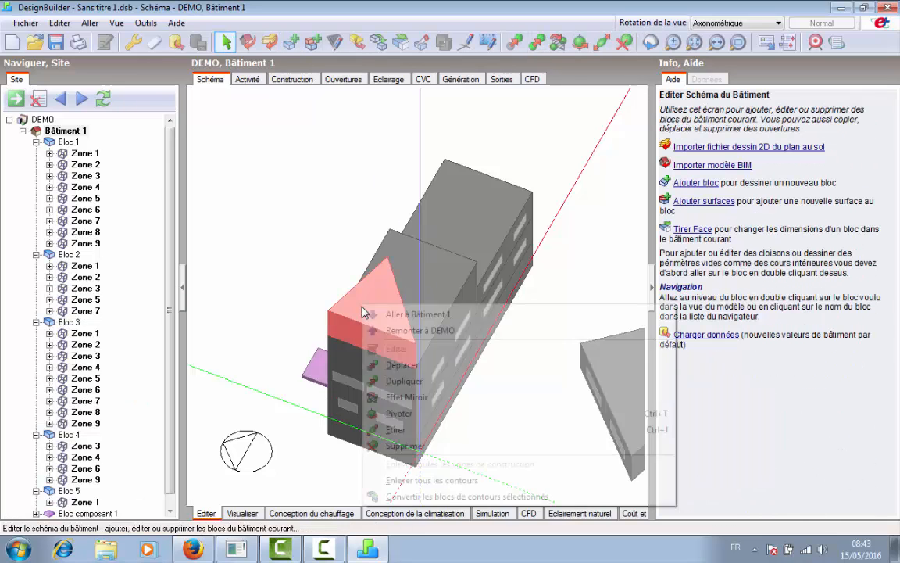
left_click(407, 497)
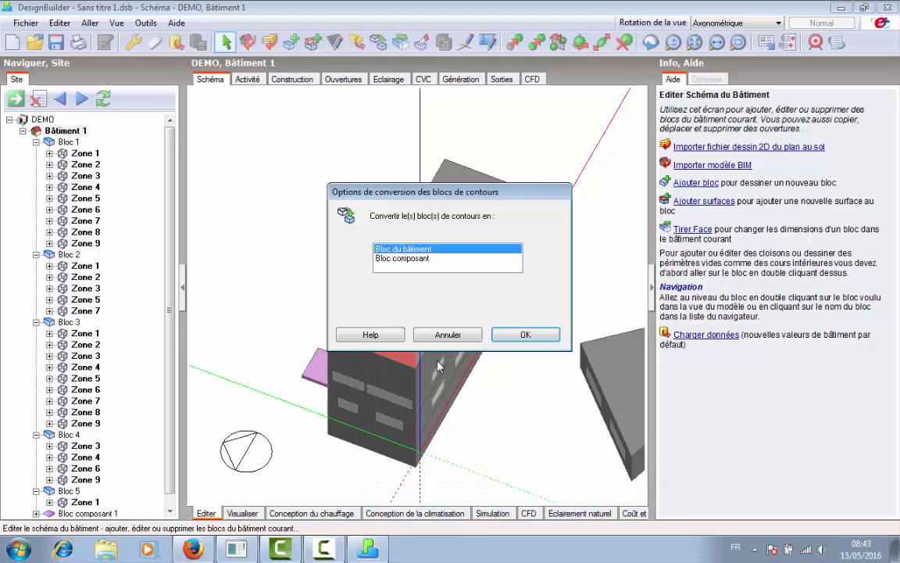
left_click(519, 336)
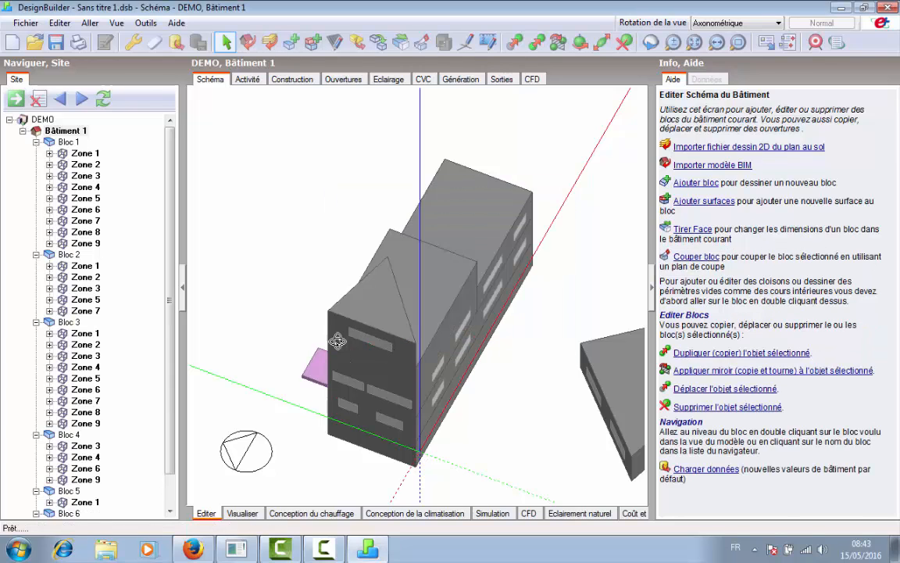
middle_click_drag(393, 352, 506, 272)
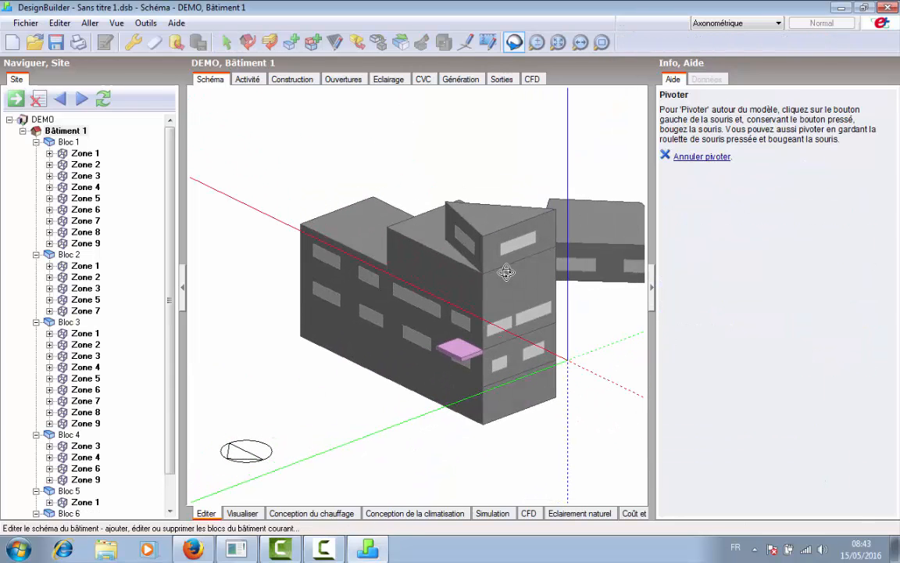
key("Escape")
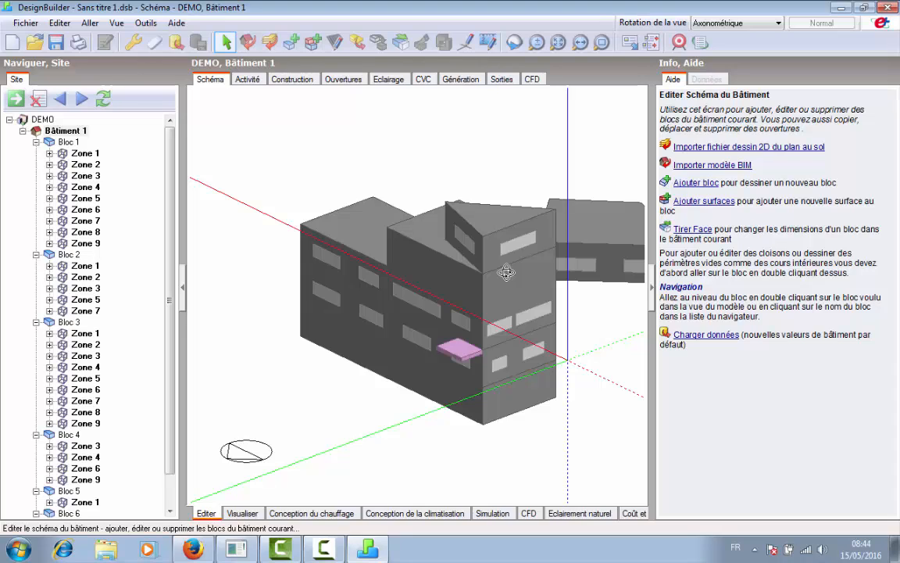
middle_click_drag(499, 280, 404, 297)
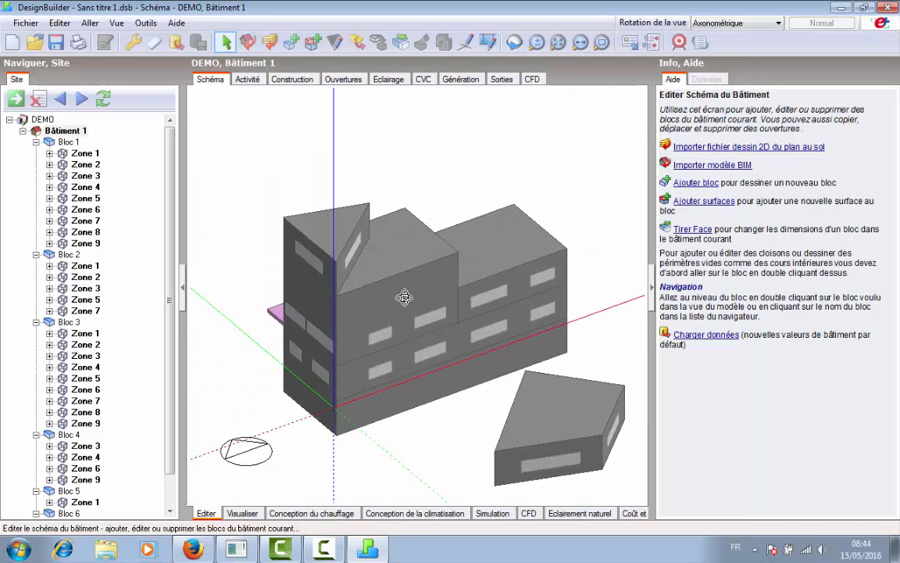